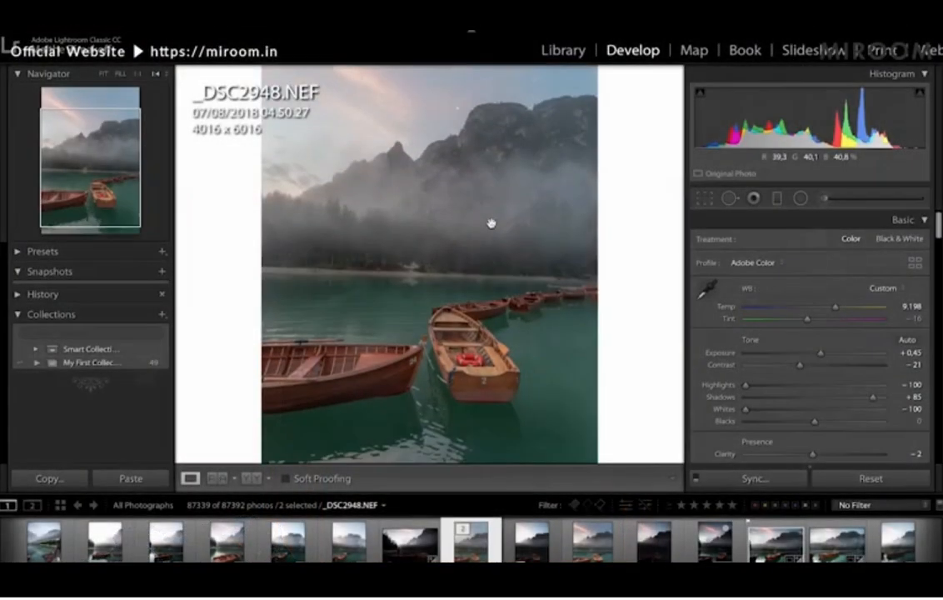
Step: Lower the lake photo's overall exposure slightly to +0.40
left_click(491, 222)
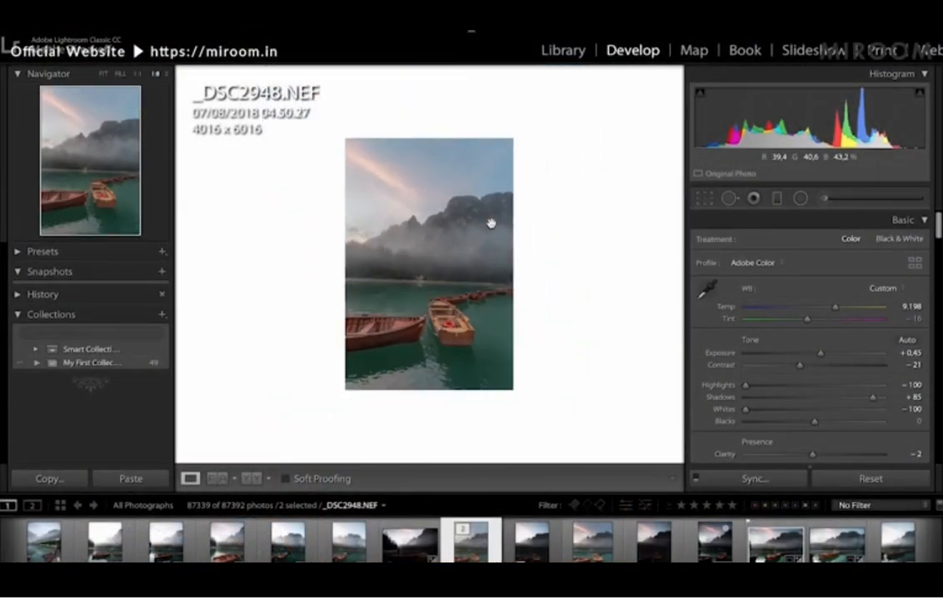
scroll(811, 261, "down", 2)
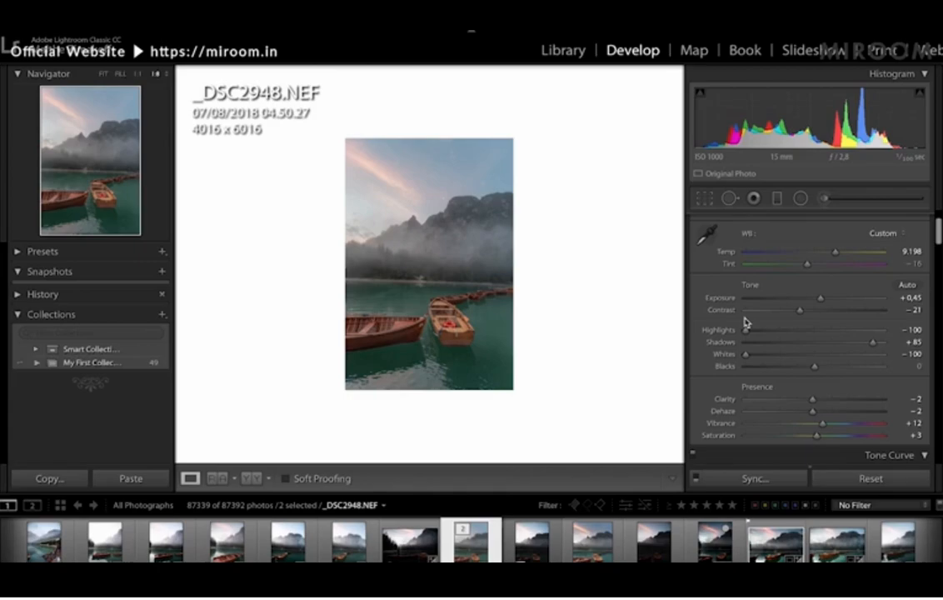
left_click(503, 343)
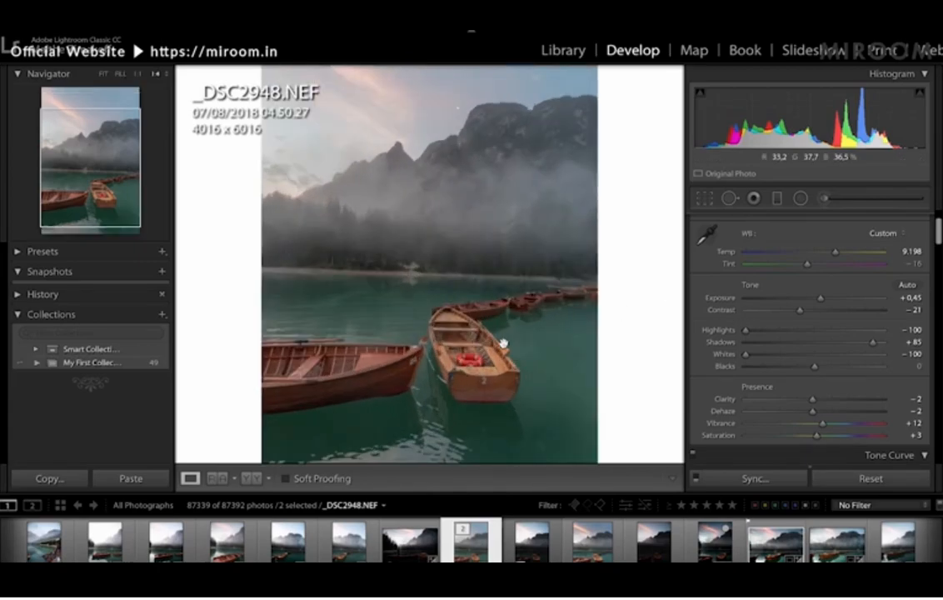
left_click_drag(512, 272, 507, 303)
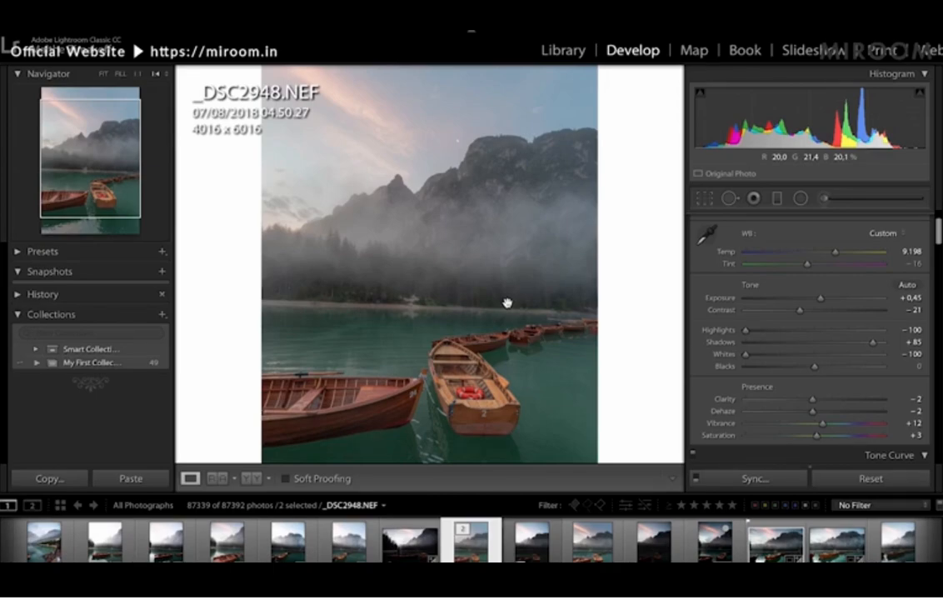
left_click(523, 246)
left_click(523, 246)
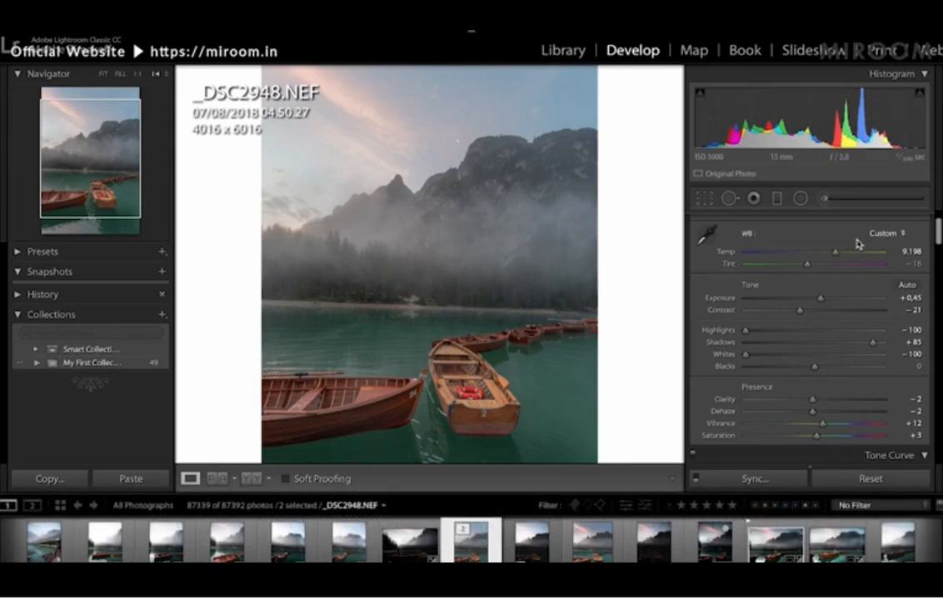
mouse_move(823, 298)
left_mouse_down()
mouse_move(812, 298)
mouse_move(821, 300)
left_mouse_up()
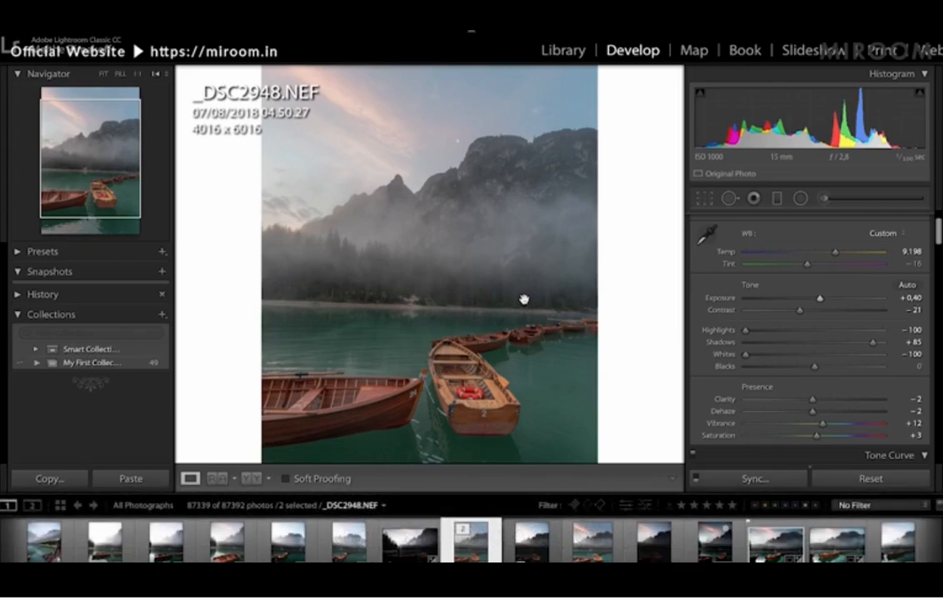
Step: Try global Highlights values between -100 and +3 to compare their effect on the sky and the water
key("super+minus")
key("super+minus")
key("super+equal")
key("super+equal")
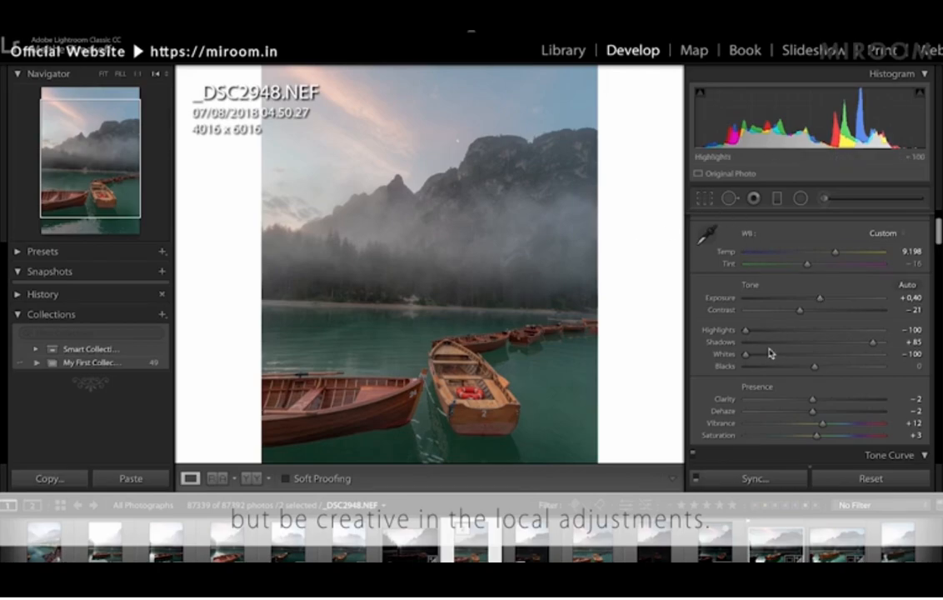
scroll(750, 357, "up", 1)
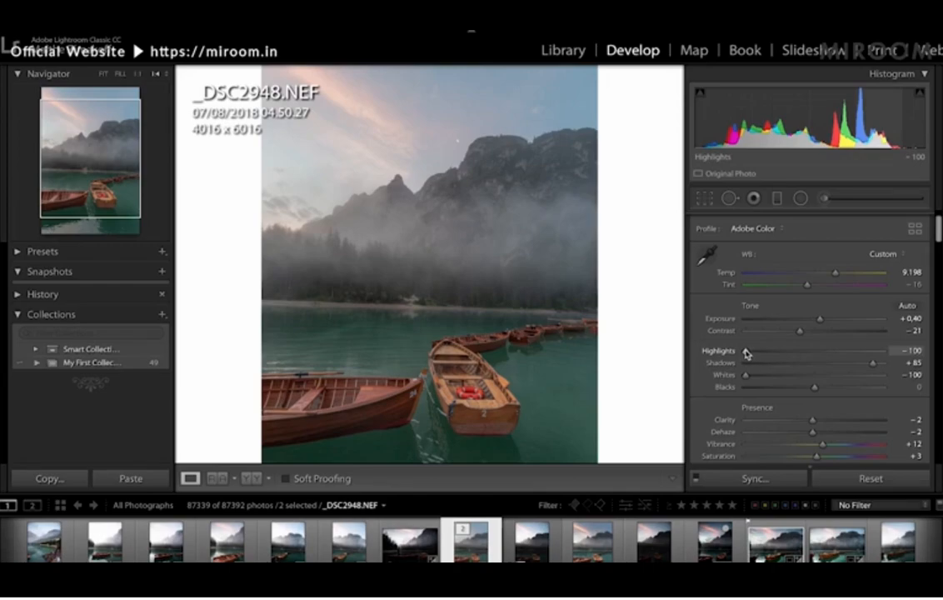
left_click(816, 352)
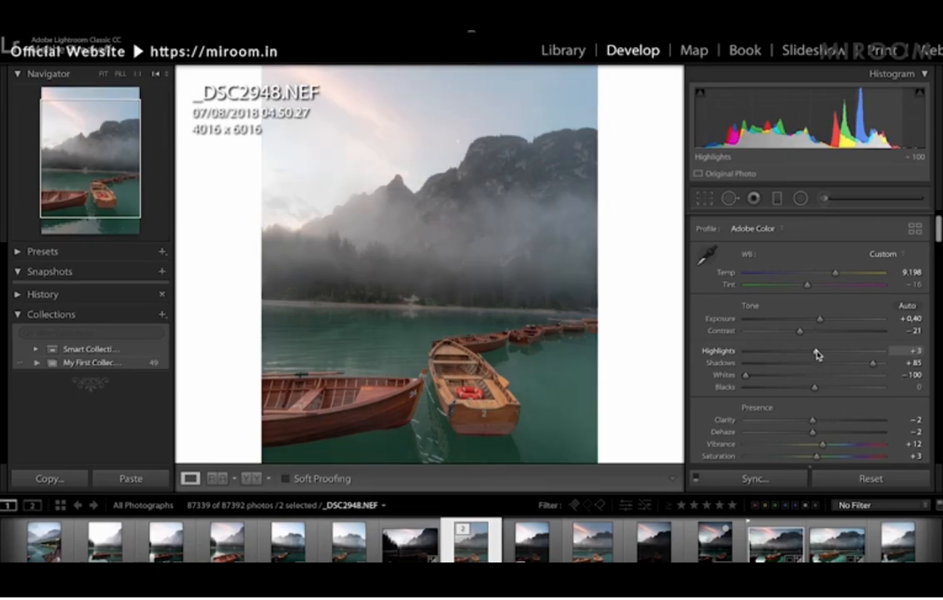
left_click_drag(502, 415, 503, 536)
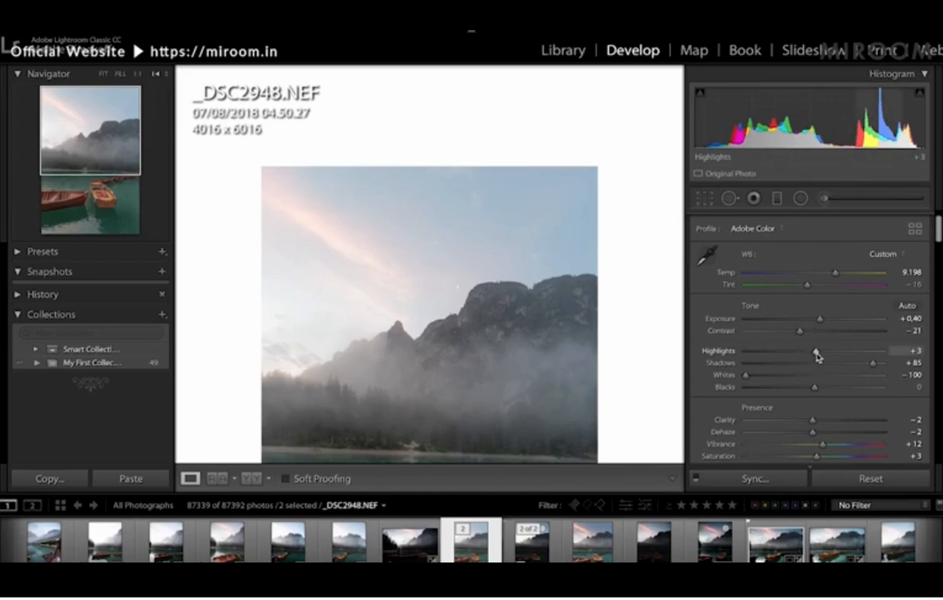
key("ctrl+z")
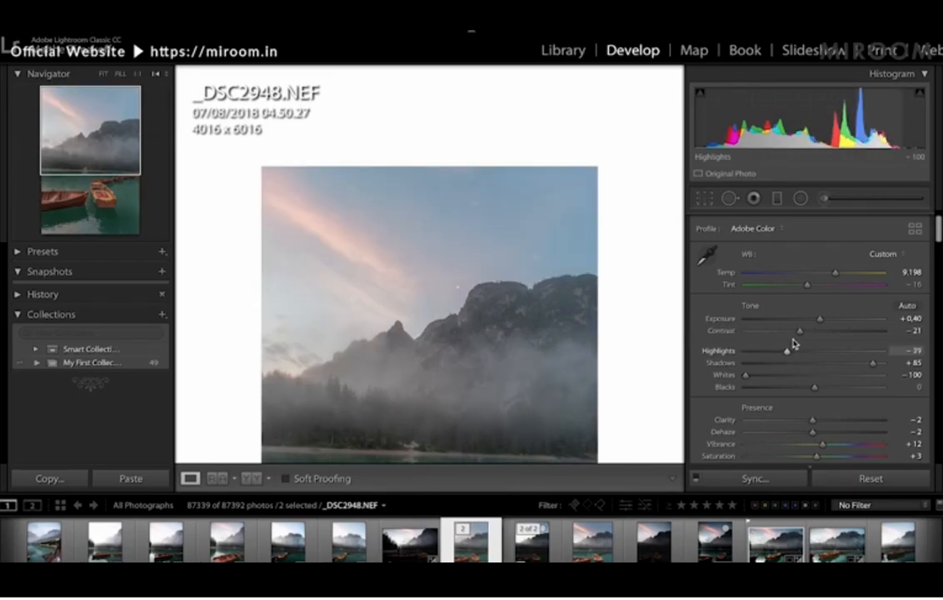
left_click(810, 350)
left_click_drag(581, 346, 533, 150)
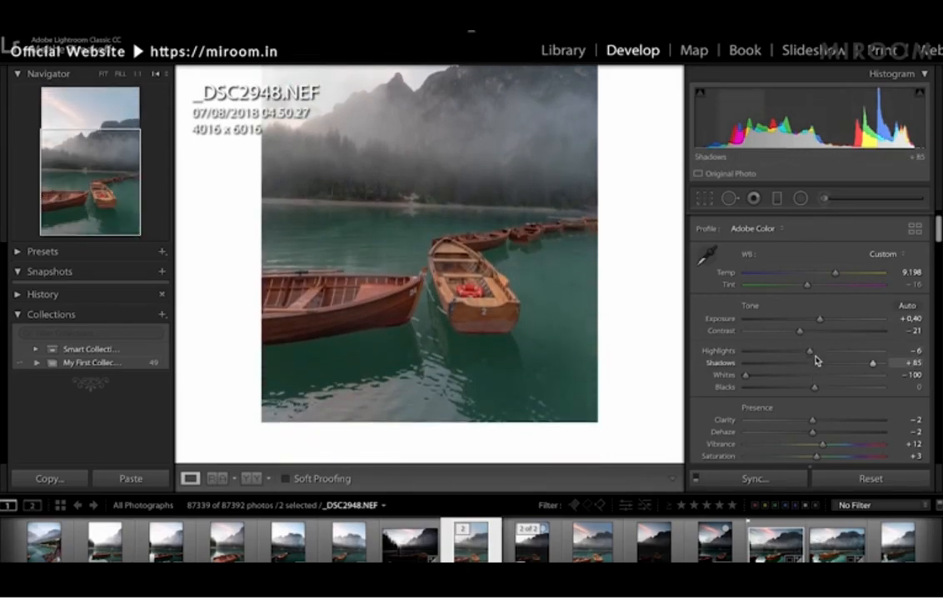
left_click_drag(812, 356, 560, 337)
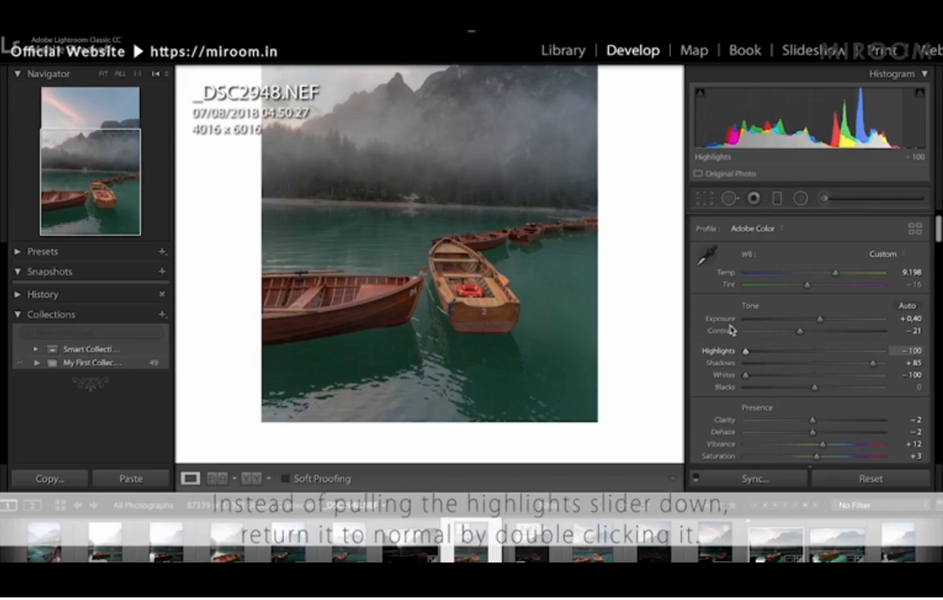
Step: Reset the photo's global Highlights adjustment to 0
double_click(816, 350)
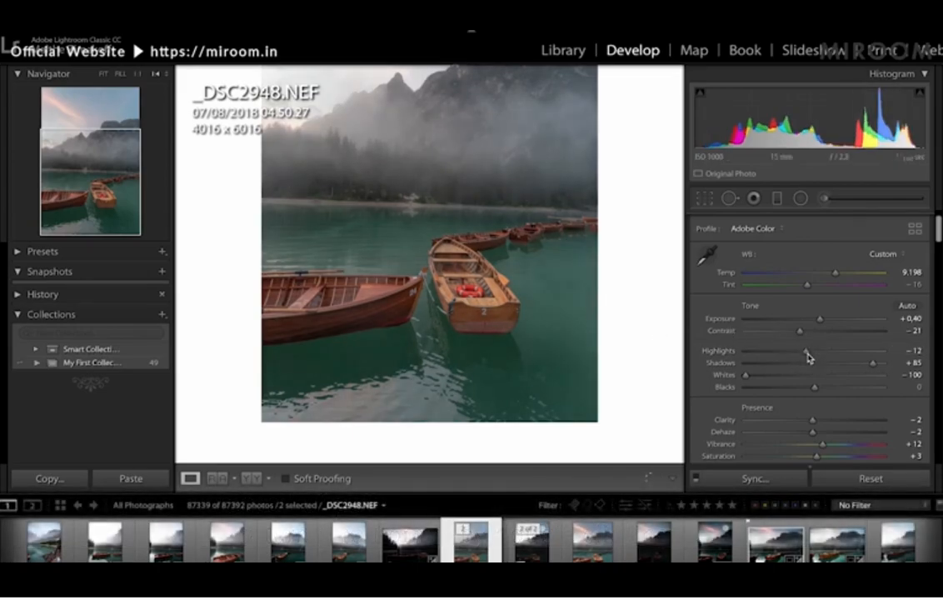
left_click_drag(407, 181, 400, 326)
left_click_drag(427, 217, 425, 252)
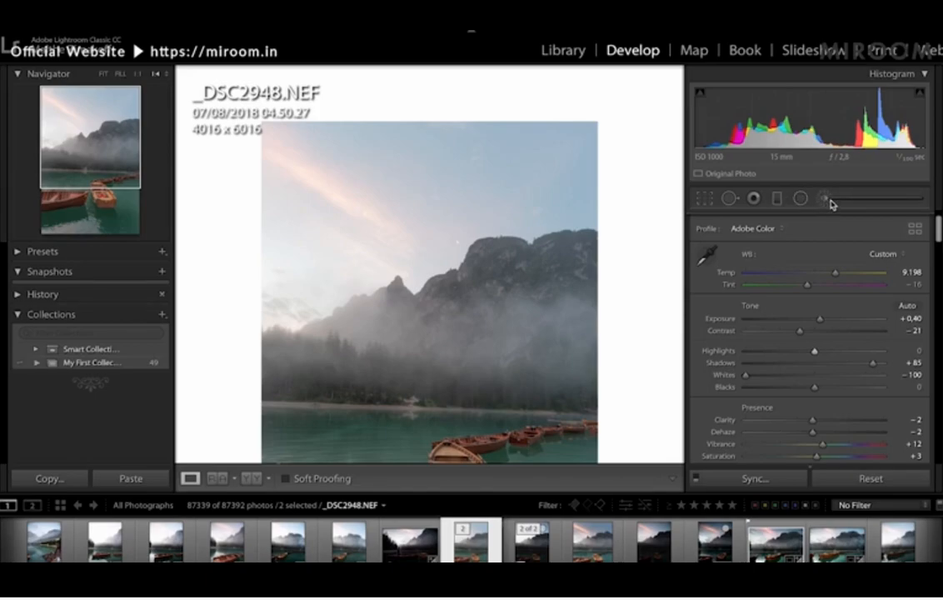
Step: Draw a linear graduated filter from the top of the sky down to the lake shore and reset its exposure to 0
left_click(777, 200)
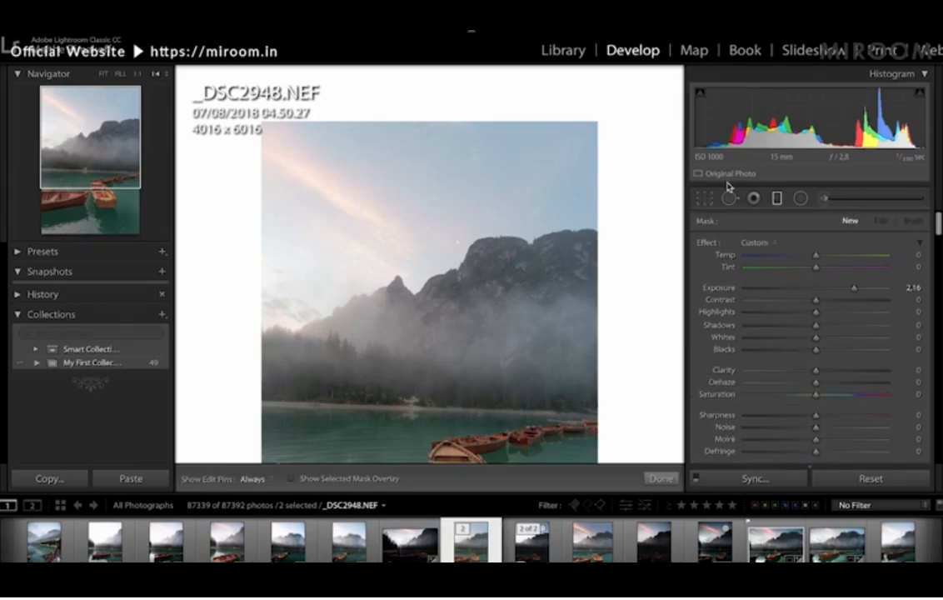
left_click_drag(452, 114, 452, 399)
mouse_move(854, 287)
left_mouse_down()
mouse_move(815, 293)
mouse_move(841, 291)
left_mouse_up()
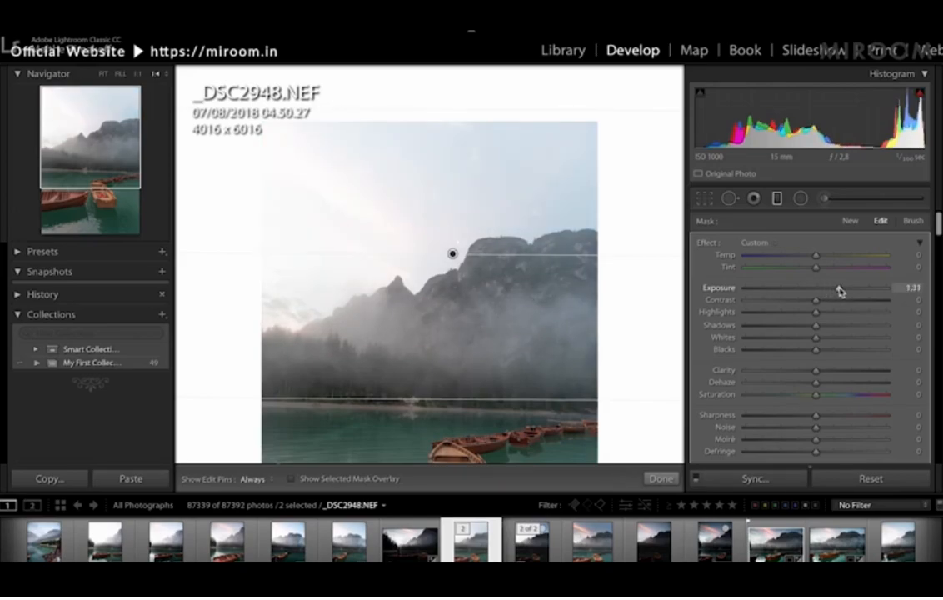
double_click(719, 288)
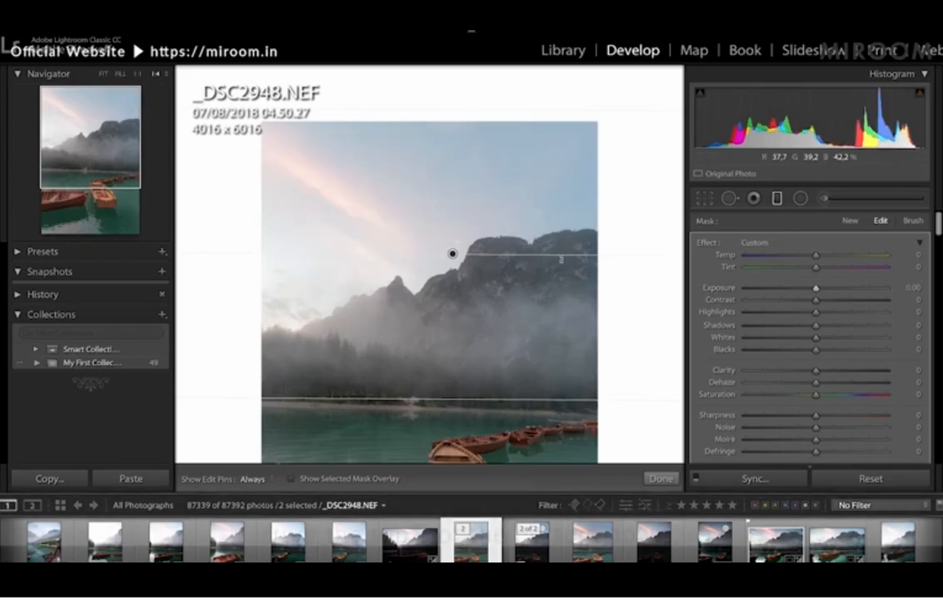
Step: Set the sky gradient's Highlights to -100
scroll(562, 260, "down", 5)
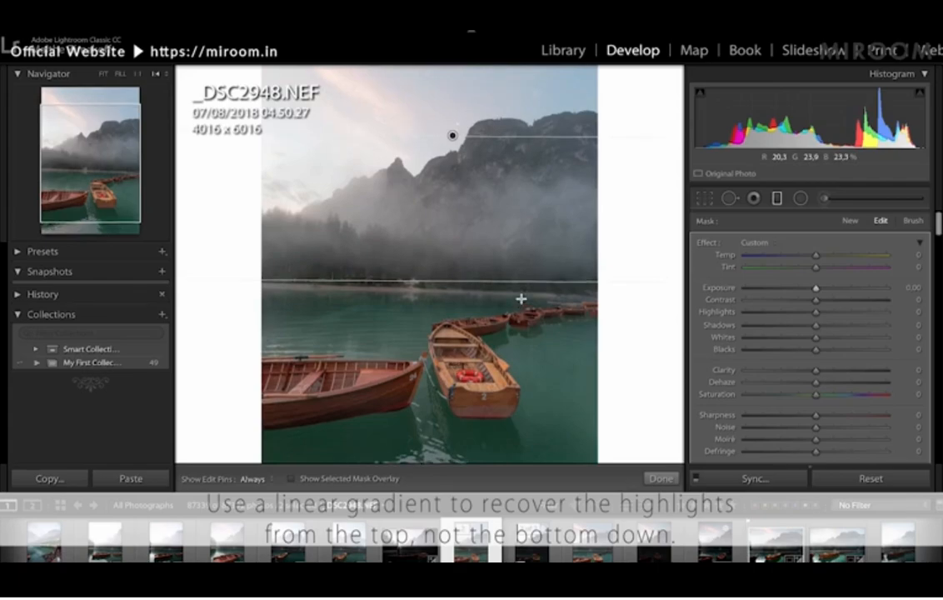
scroll(521, 299, "up", 6)
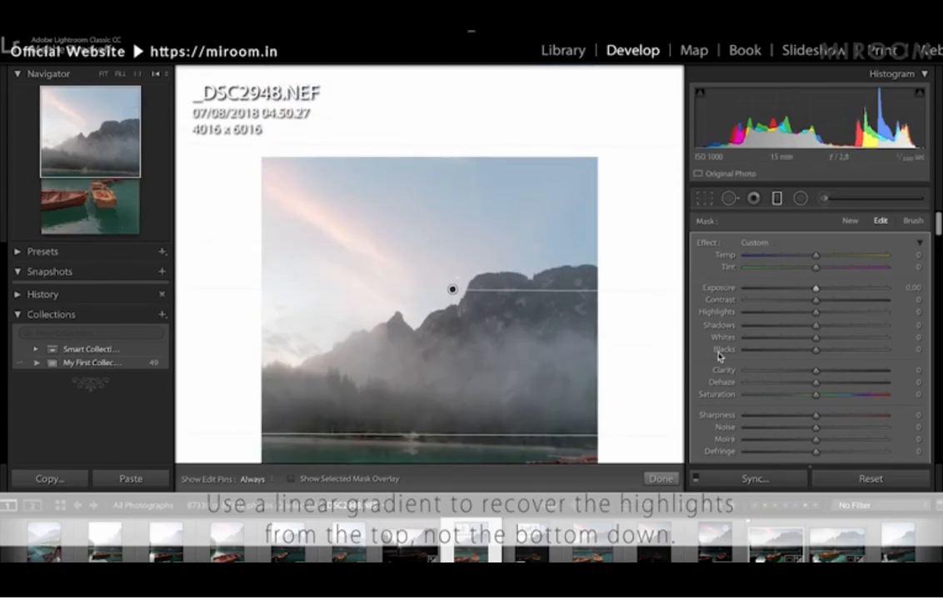
left_click_drag(816, 316, 743, 312)
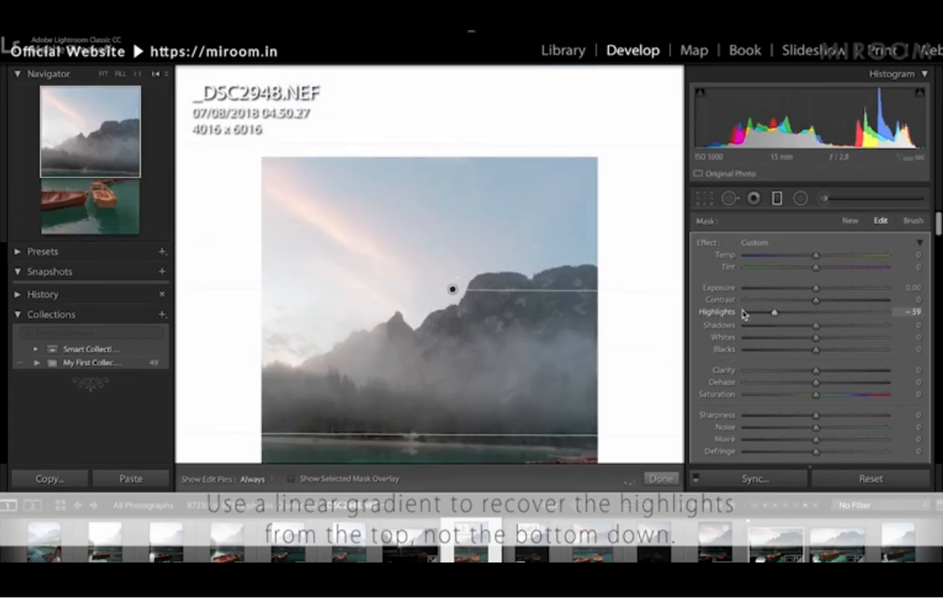
Step: Move the gradient slightly further down over the mountains and set its exposure to -1.07
left_click_drag(453, 291, 450, 327)
scroll(450, 326, "down", 2)
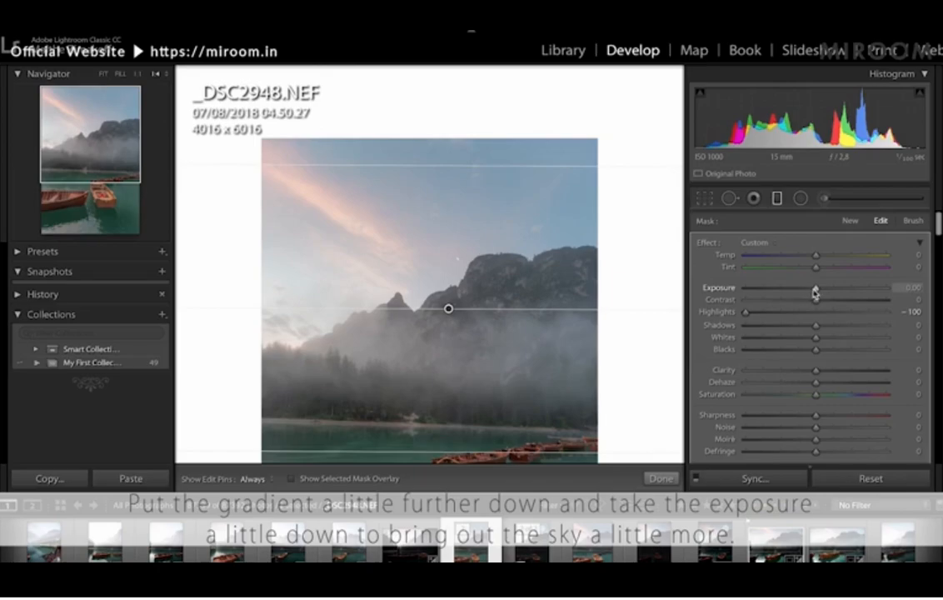
left_click_drag(815, 291, 797, 296)
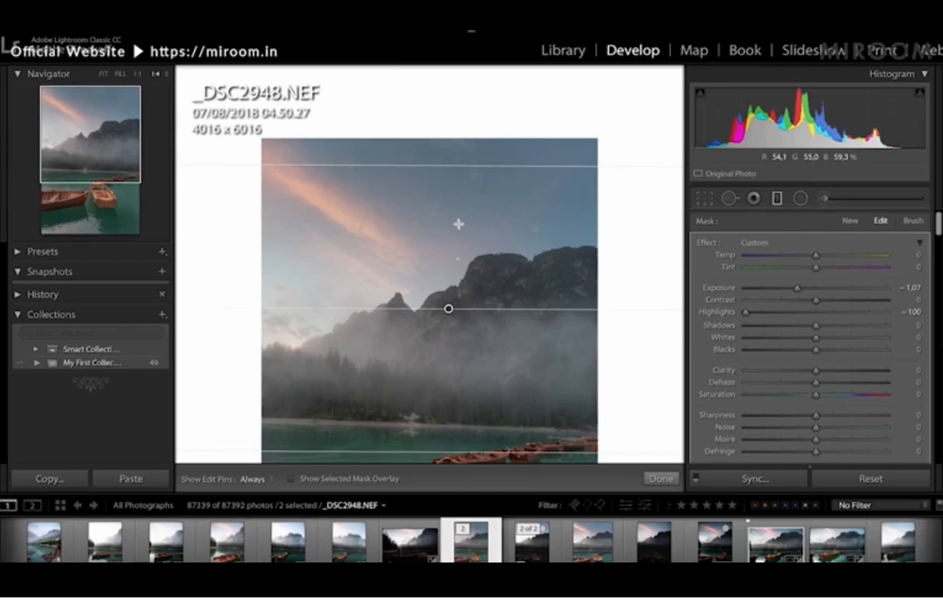
Step: Set the gradient's range mask to Color
scroll(459, 224, "down", 1)
scroll(458, 224, "down", 3)
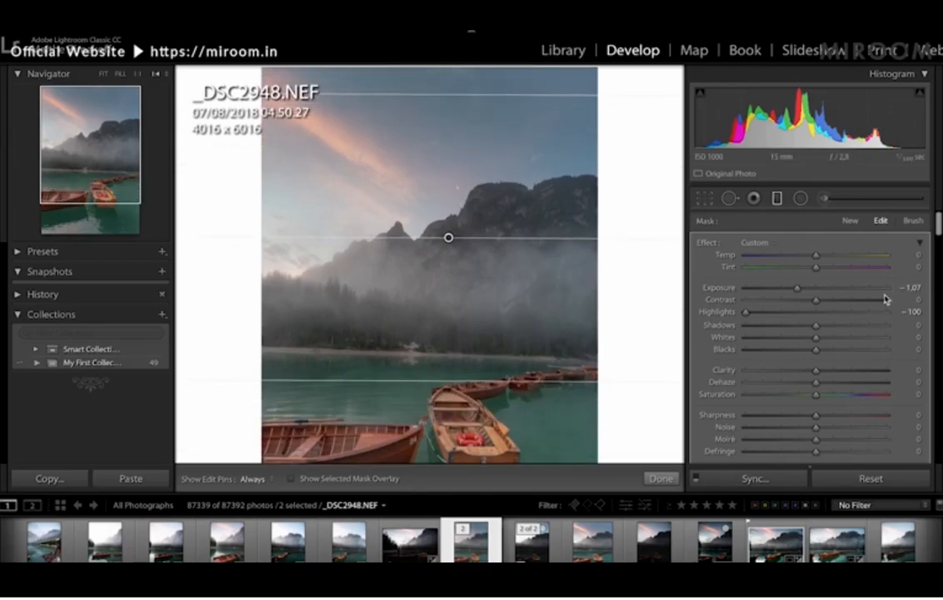
scroll(885, 297, "down", 2)
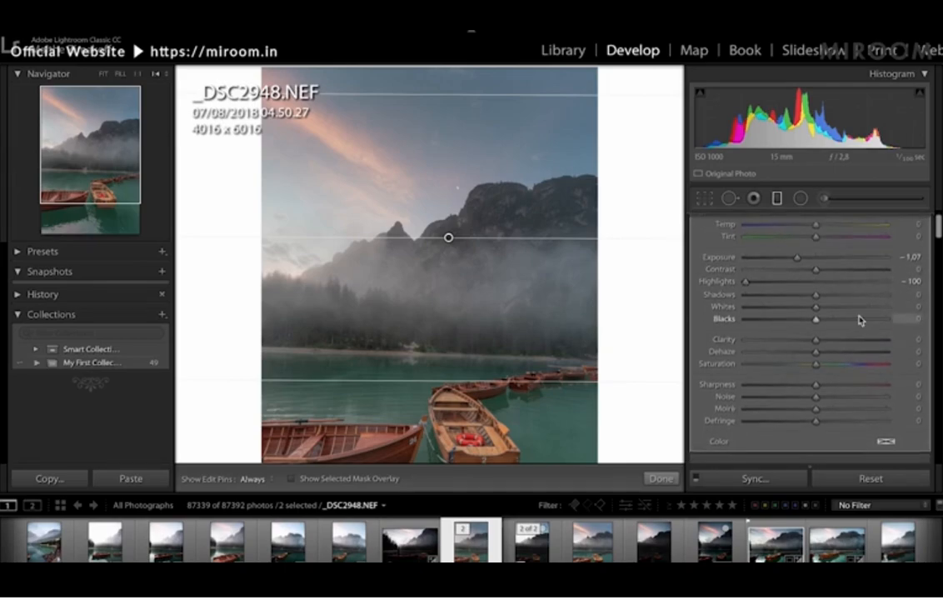
scroll(861, 319, "up", 2)
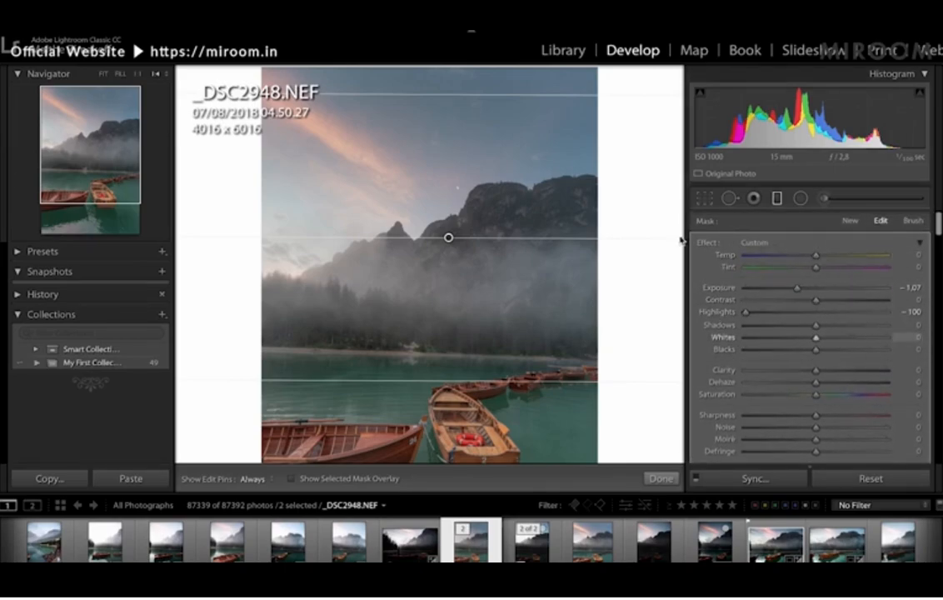
scroll(823, 327, "down", 4)
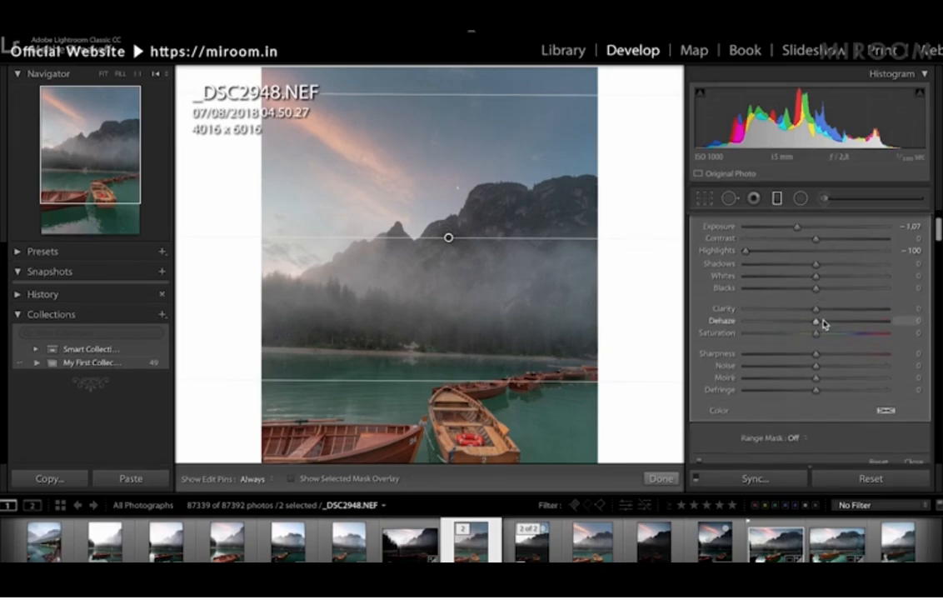
scroll(824, 325, "down", 4)
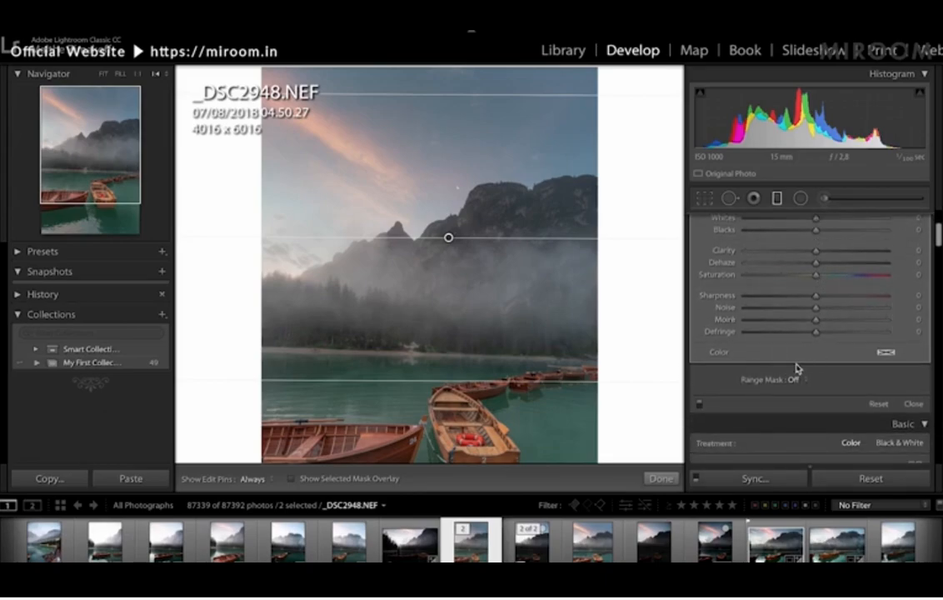
left_click(803, 381)
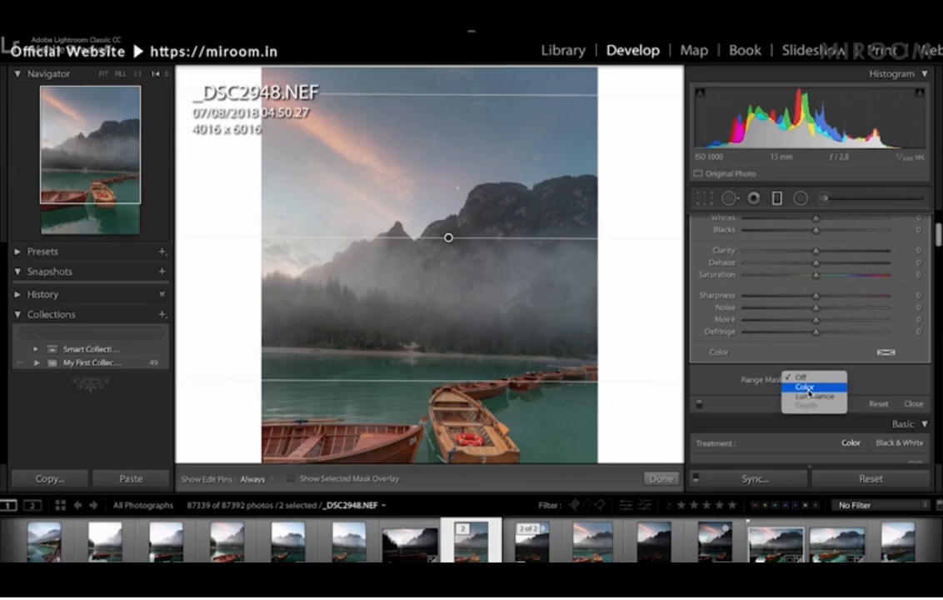
left_click(805, 387)
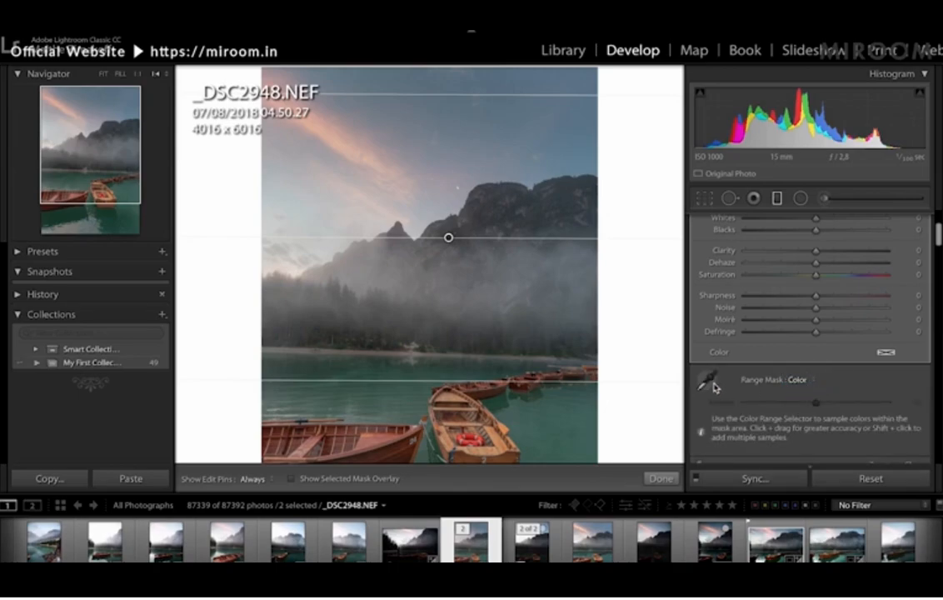
Step: Sample two color areas for the range mask, one across the pink cloud and one in the blue sky above the mountain
left_click(710, 383)
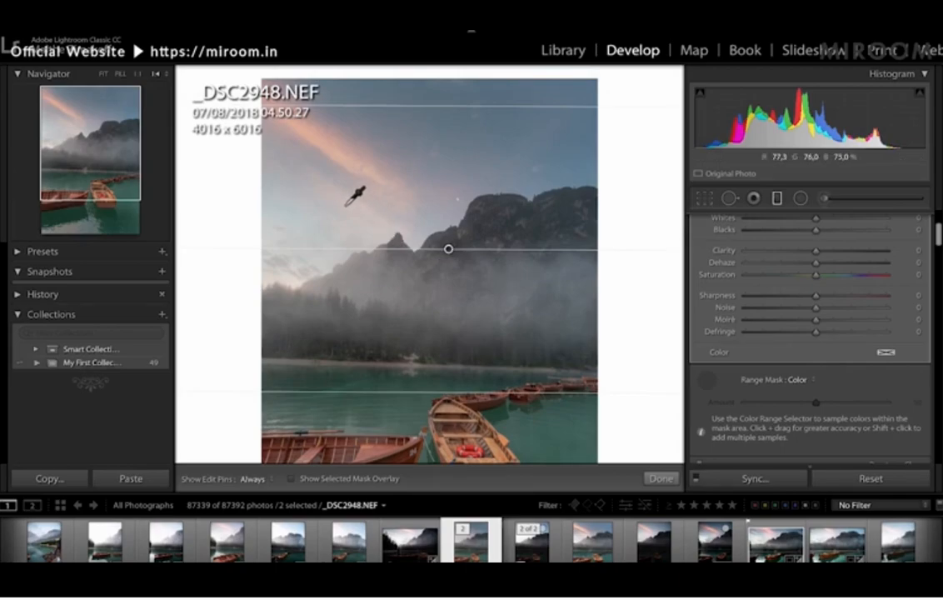
key("shift")
left_click_drag(282, 188, 343, 143)
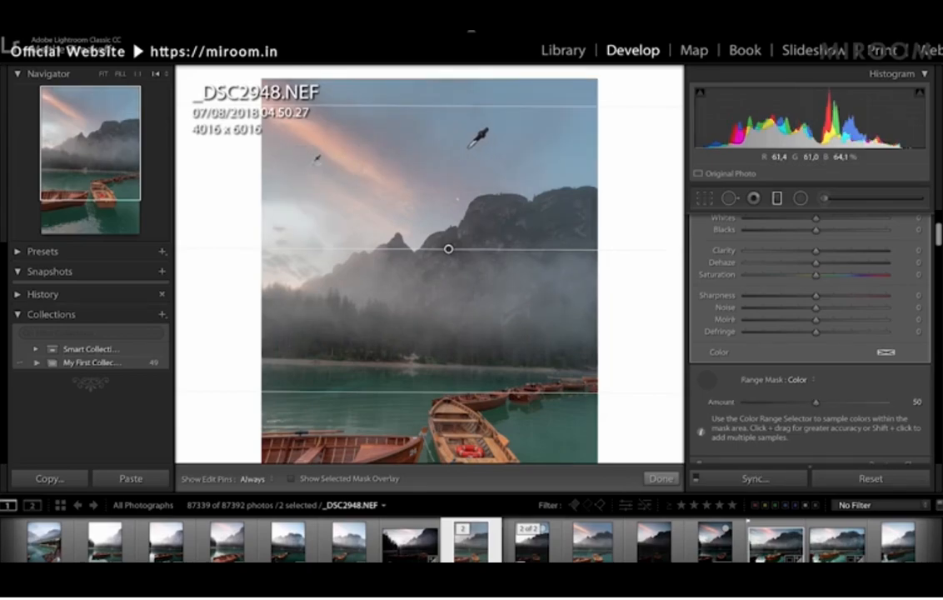
key("shift")
left_click_drag(466, 160, 516, 117)
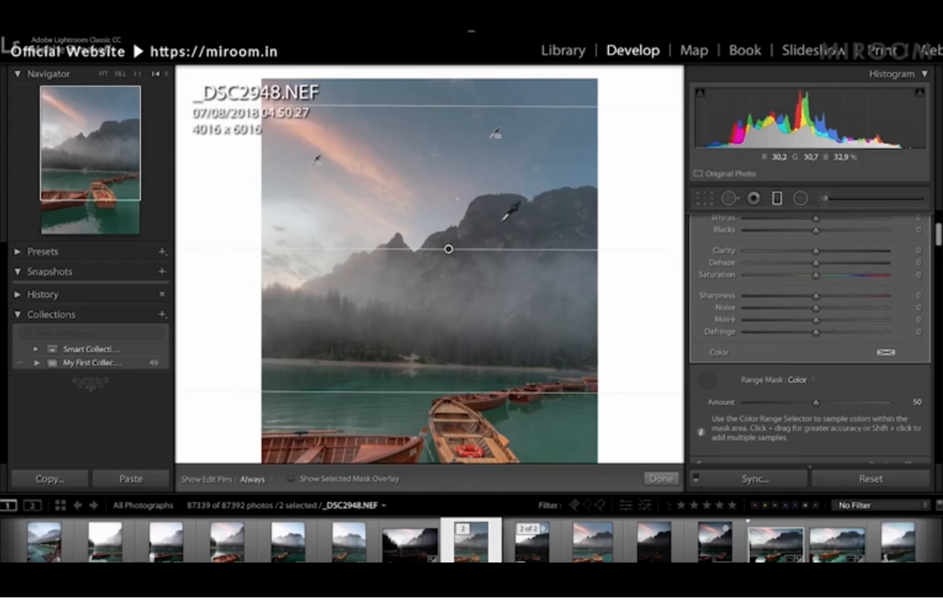
scroll(352, 213, "up", 1)
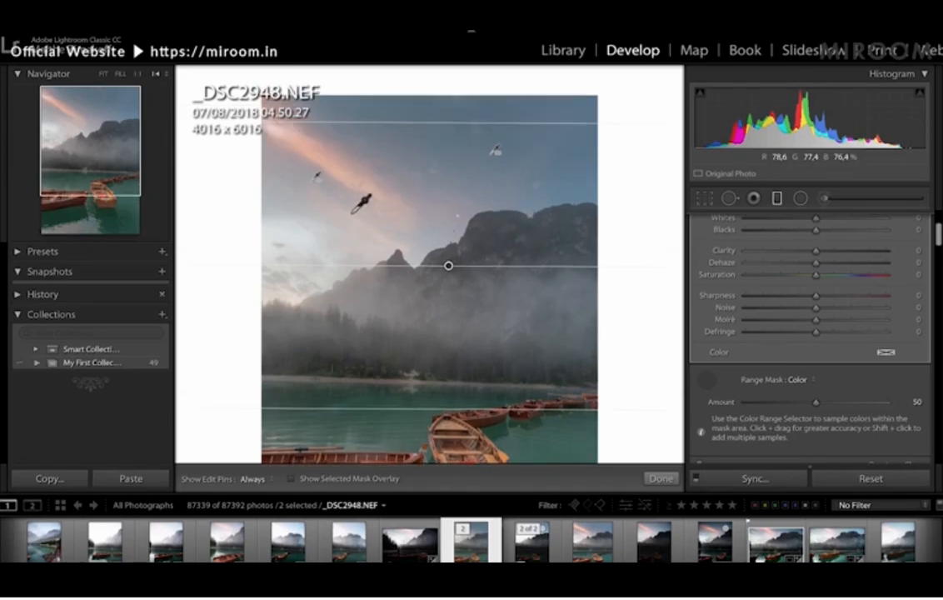
scroll(802, 288, "up", 1)
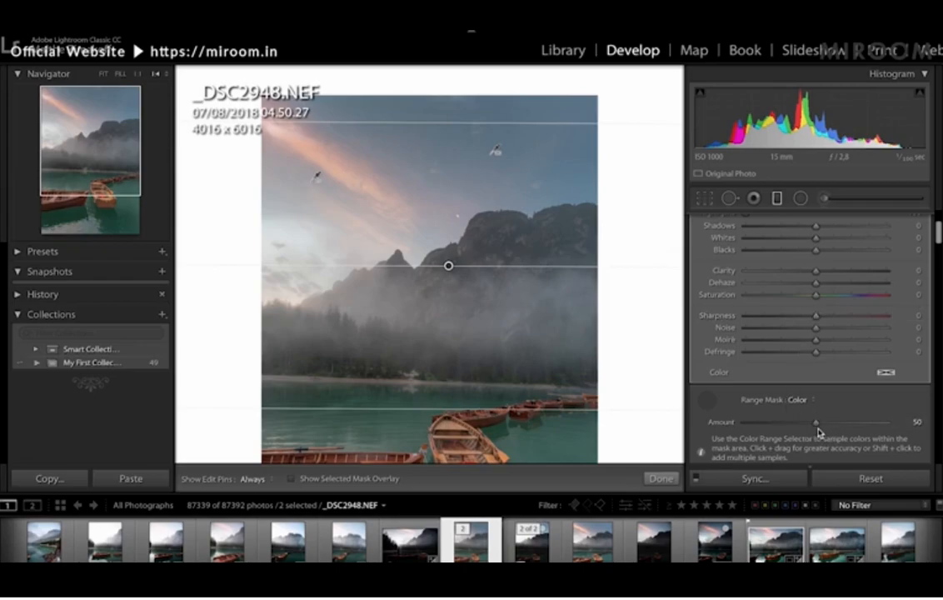
Step: Try the extremes of the color range mask's Amount on the sky gradient and leave it at 100
left_click_drag(819, 429, 895, 429)
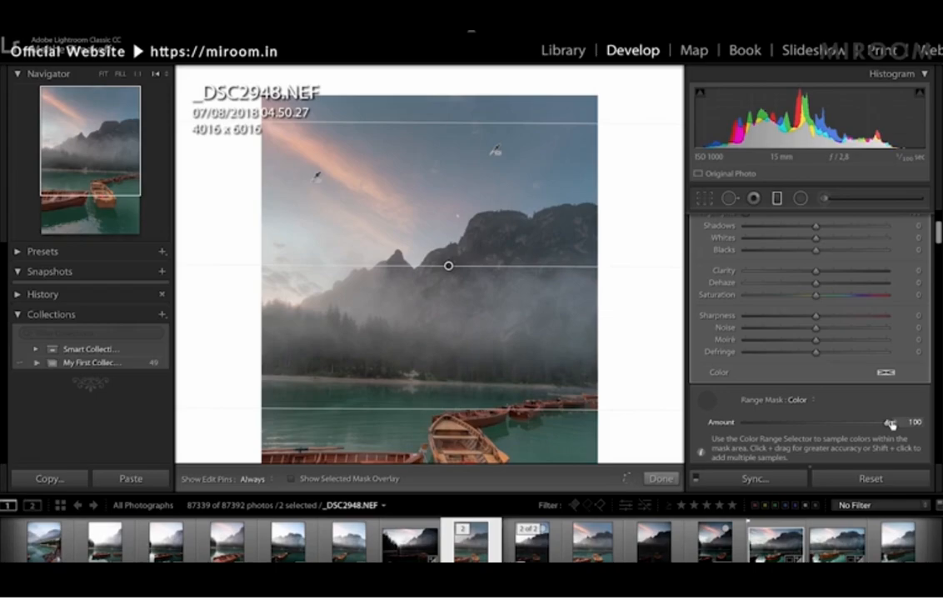
left_click_drag(890, 427, 728, 407)
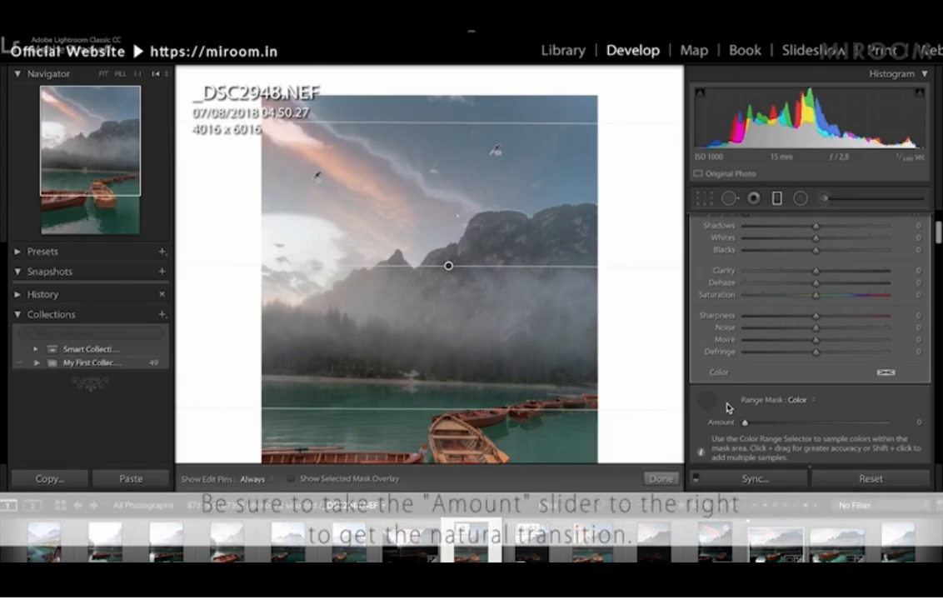
left_click_drag(746, 423, 887, 422)
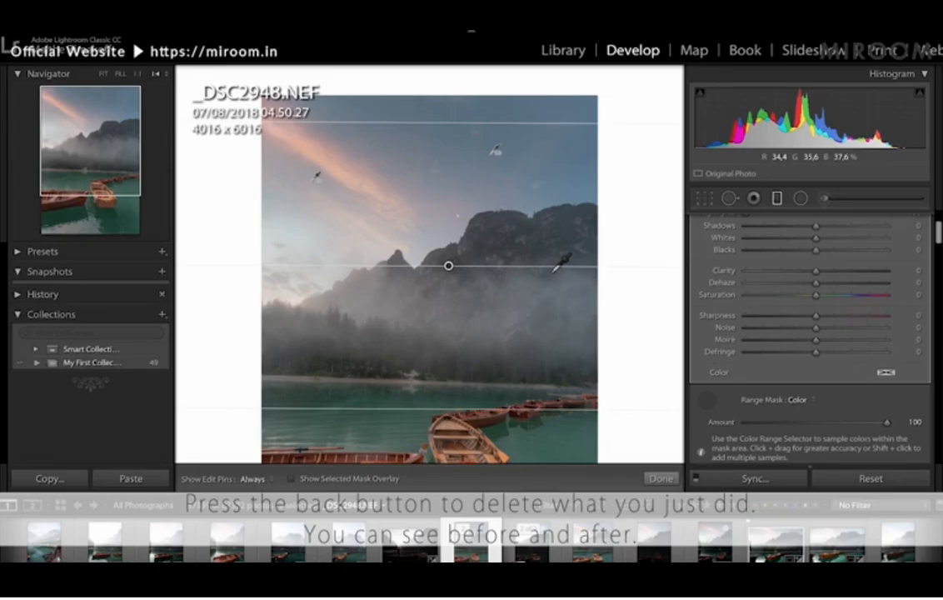
Step: Delete the sky gradient and restore it to compare the photo before and after, finishing by deselecting the gradient
key("BackSpace")
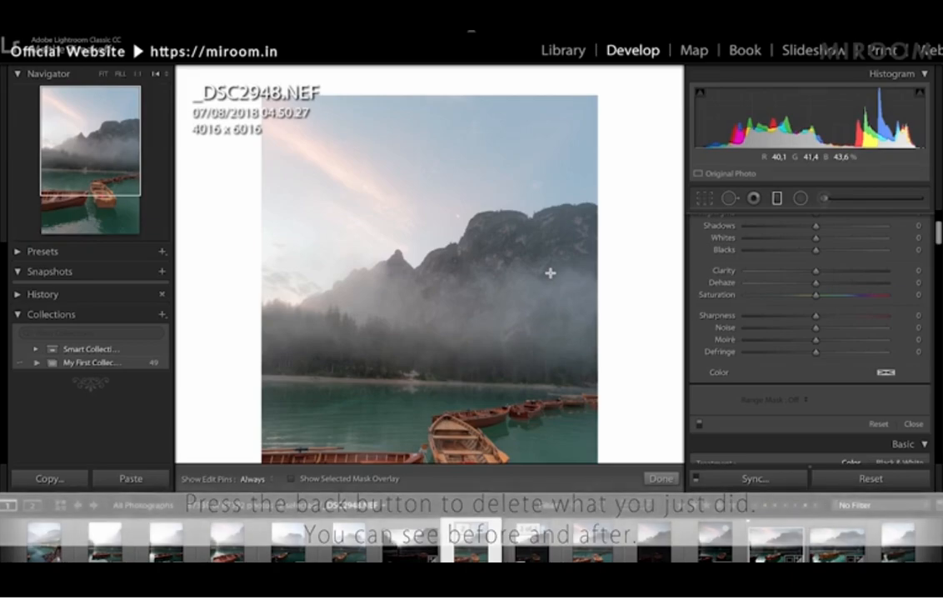
key("super+z")
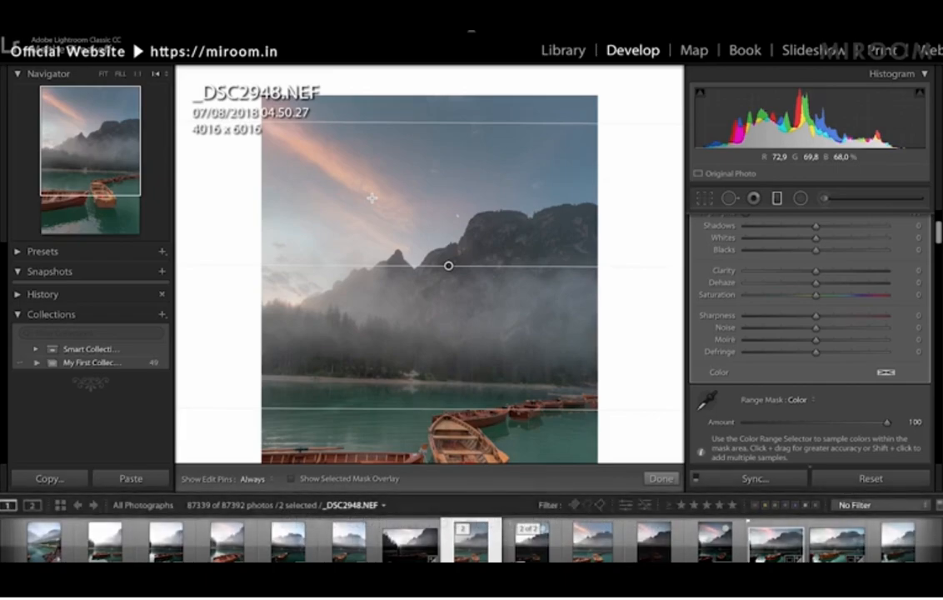
scroll(372, 197, "down", 5)
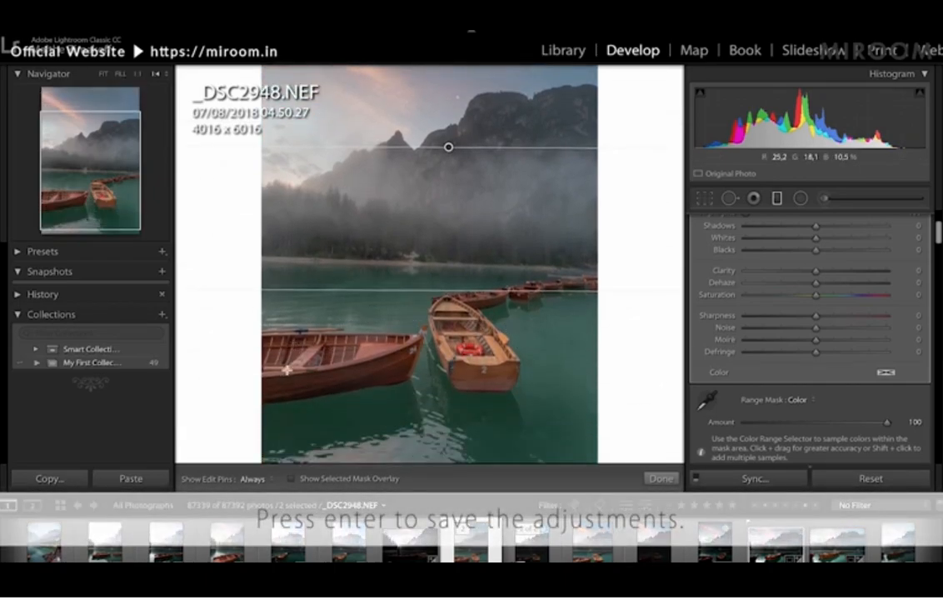
scroll(297, 343, "up", 3)
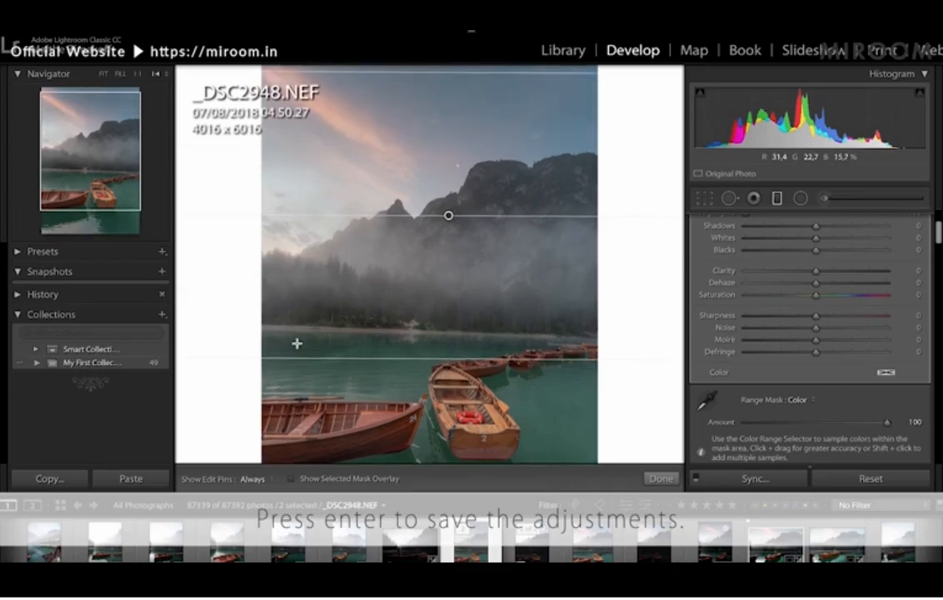
key("Return")
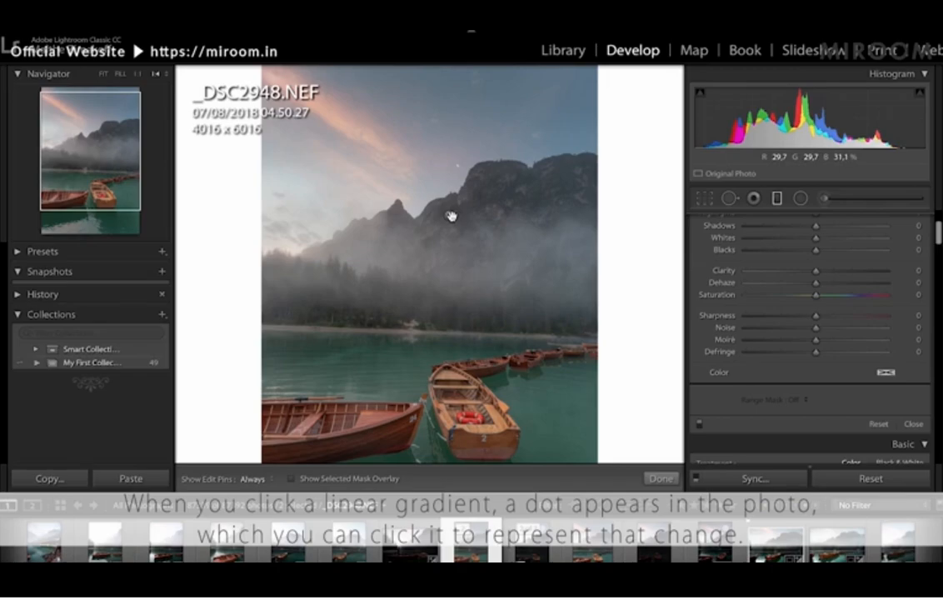
scroll(451, 217, "up", 2)
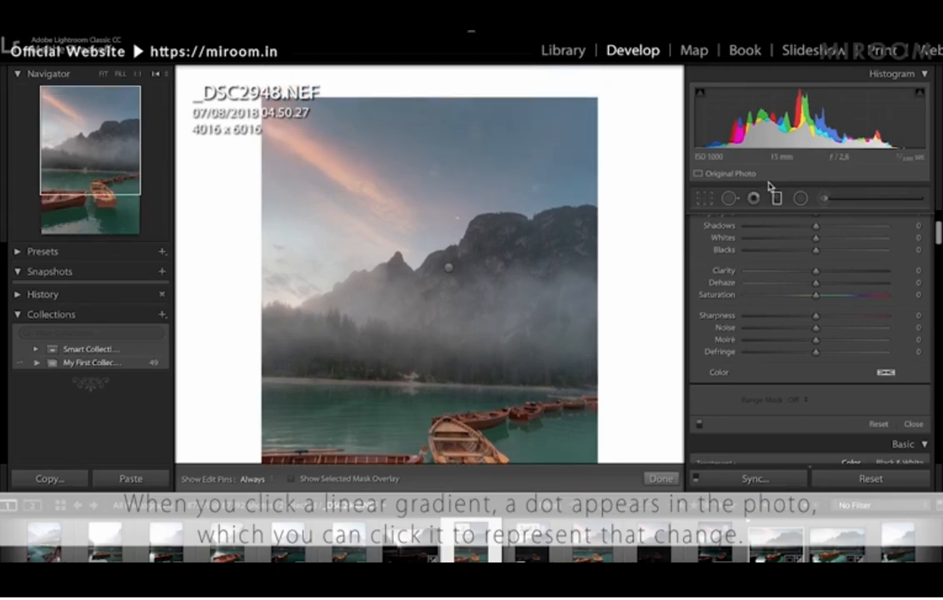
Step: Reselect the sky gradient, set its Dehaze to 19 and Highlights to -77, and close the gradient tool
left_click(449, 267)
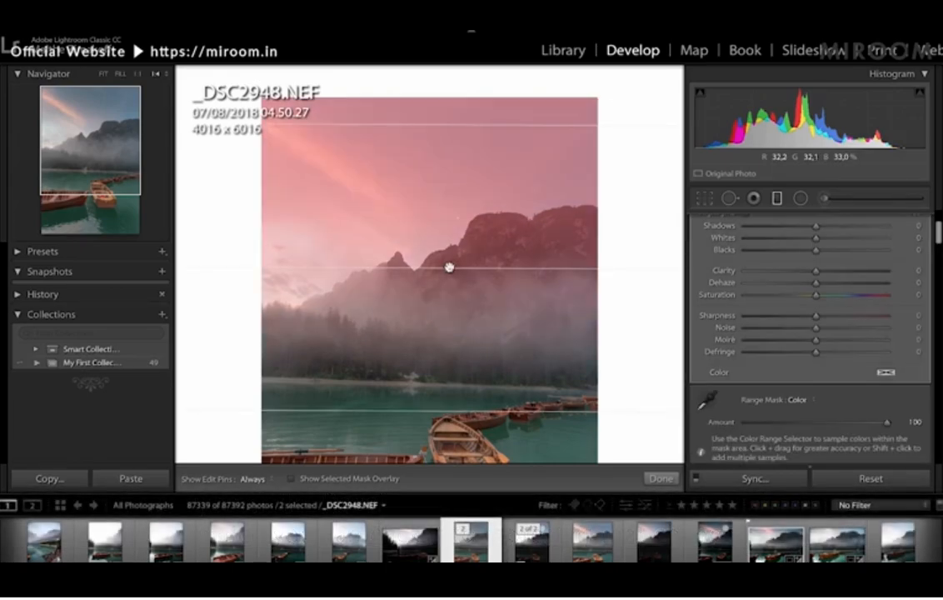
scroll(843, 301, "up", 2)
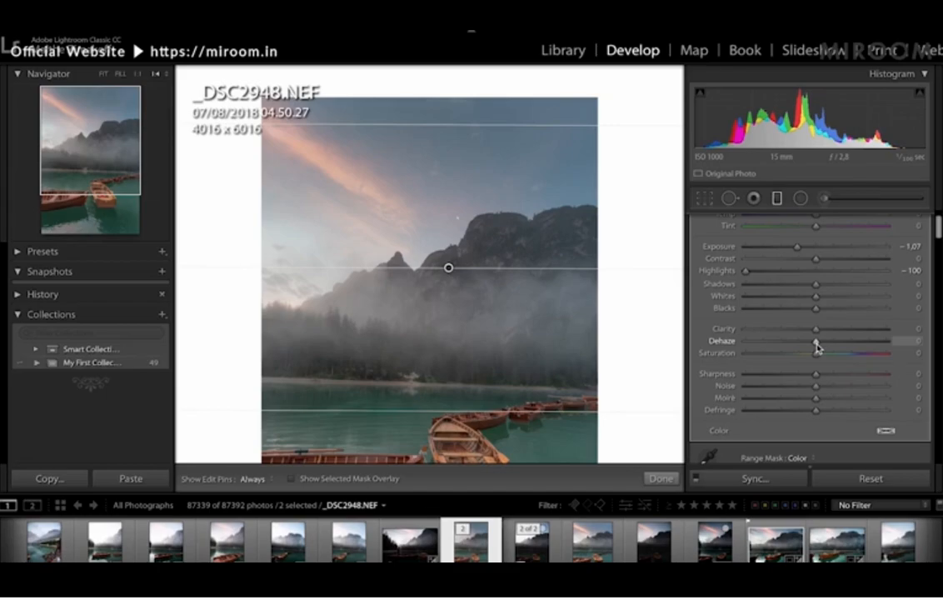
left_click_drag(816, 347, 834, 345)
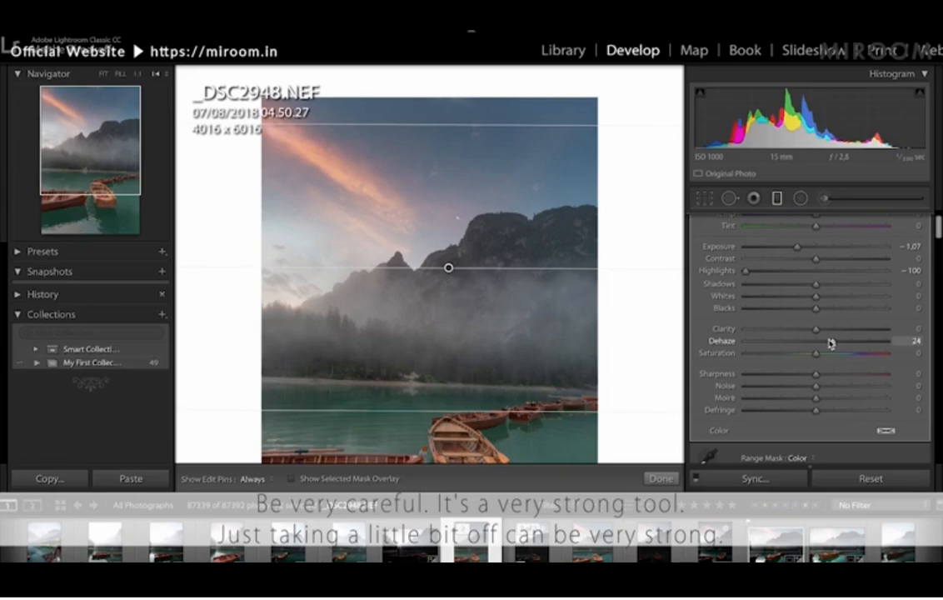
left_click_drag(835, 344, 829, 345)
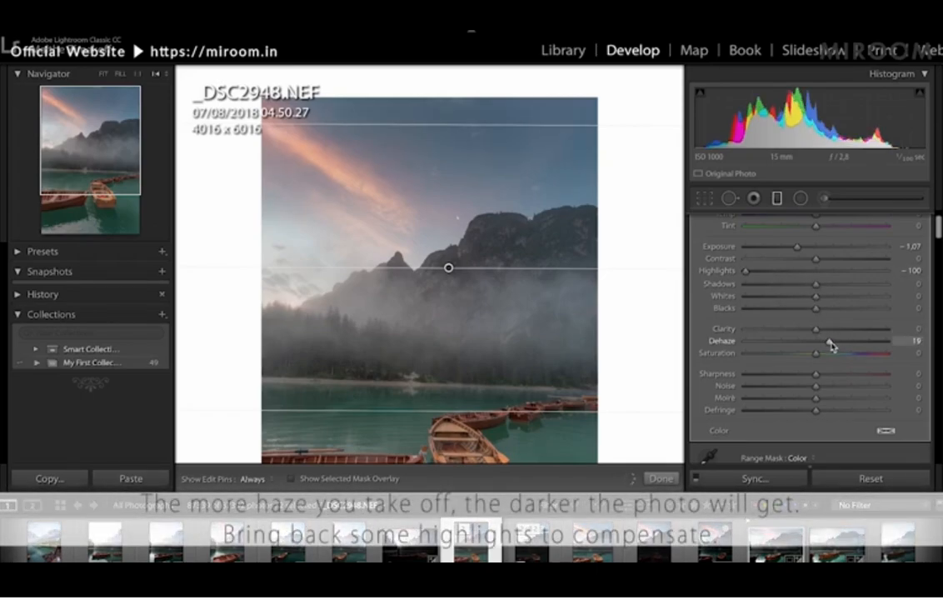
left_click_drag(767, 277, 763, 276)
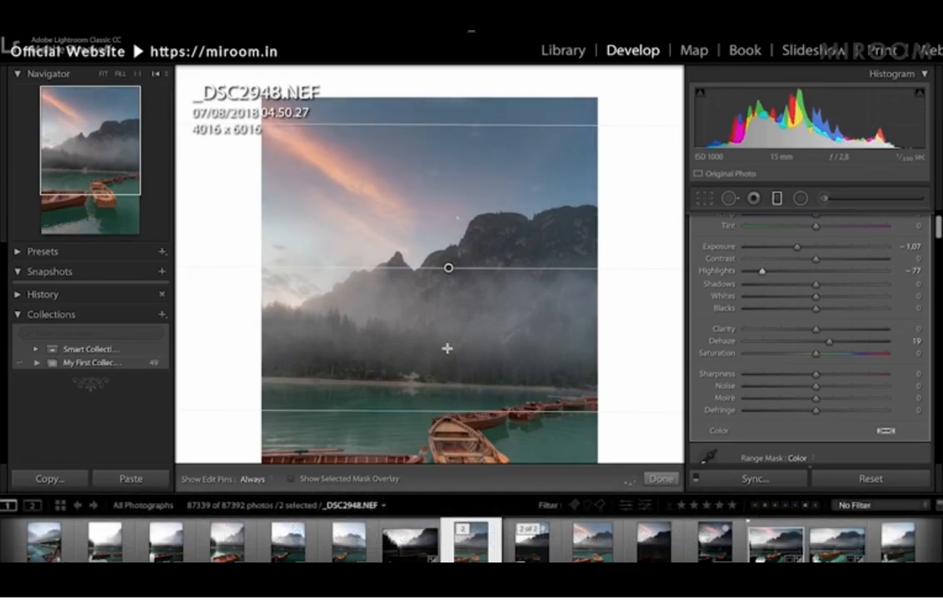
key("ctrl+minus")
key("m")
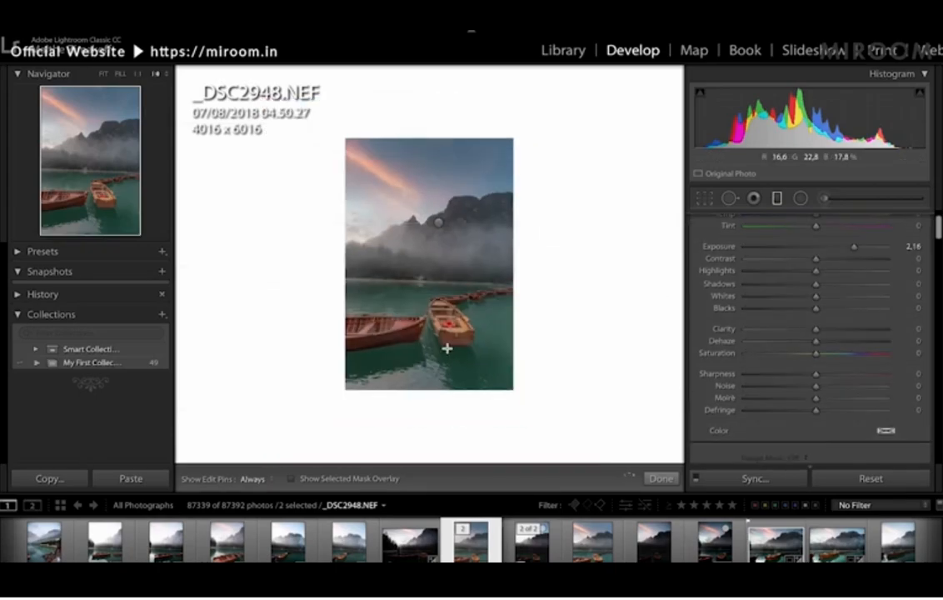
Step: Draw a radial filter over the sun glow beside the mountain peak, with all its adjustments reset to zero
key("ctrl+plus")
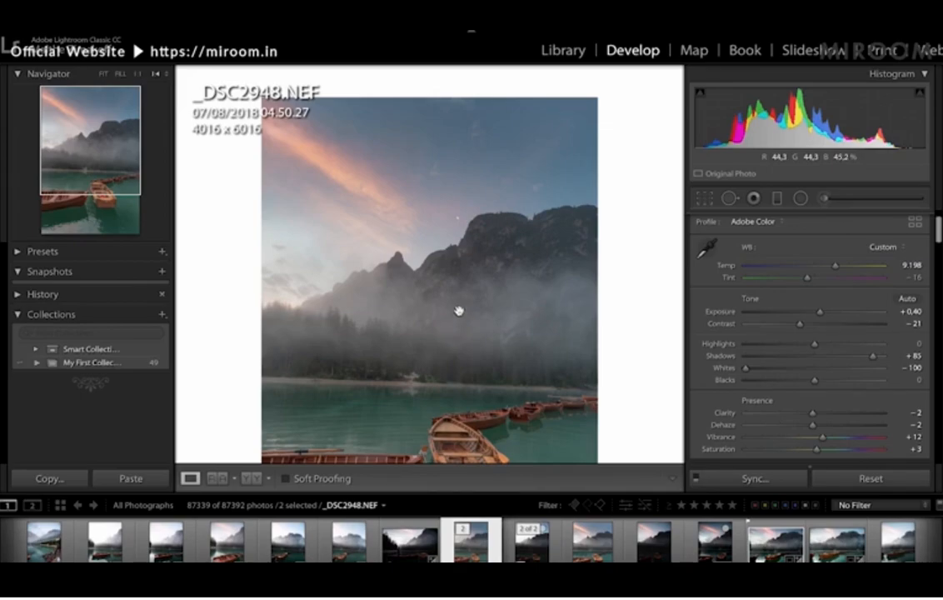
left_click_drag(459, 312, 459, 292)
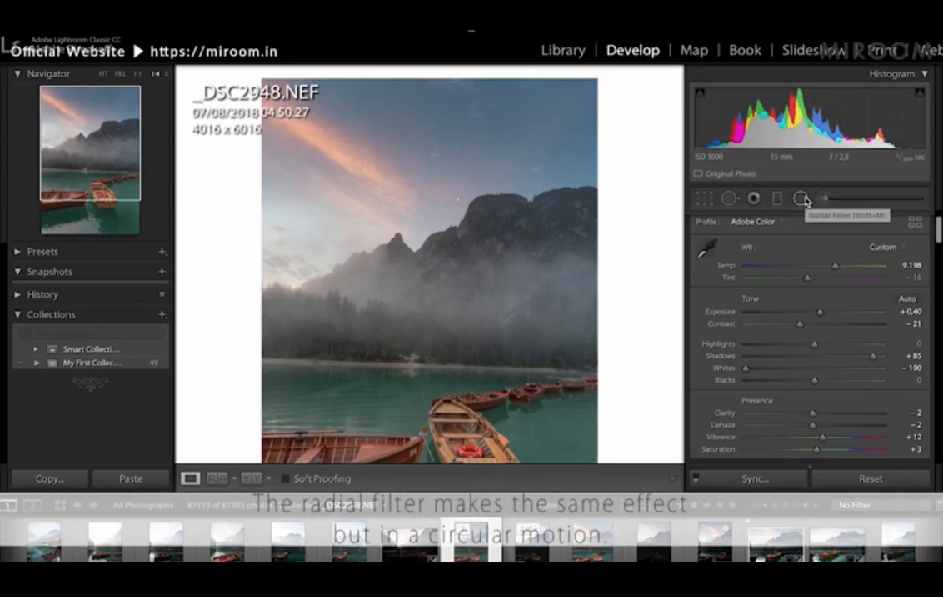
left_click(803, 198)
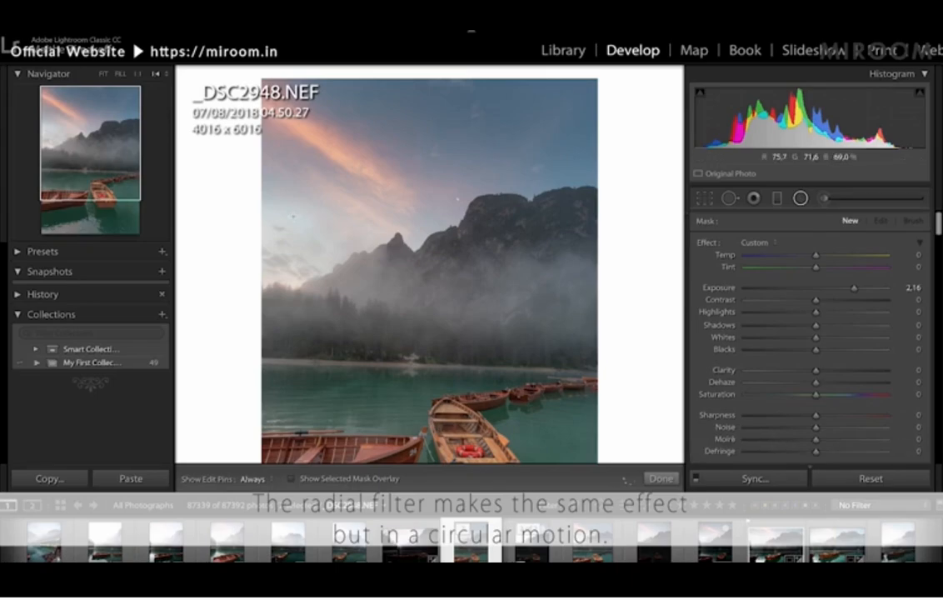
left_click_drag(359, 268, 376, 297)
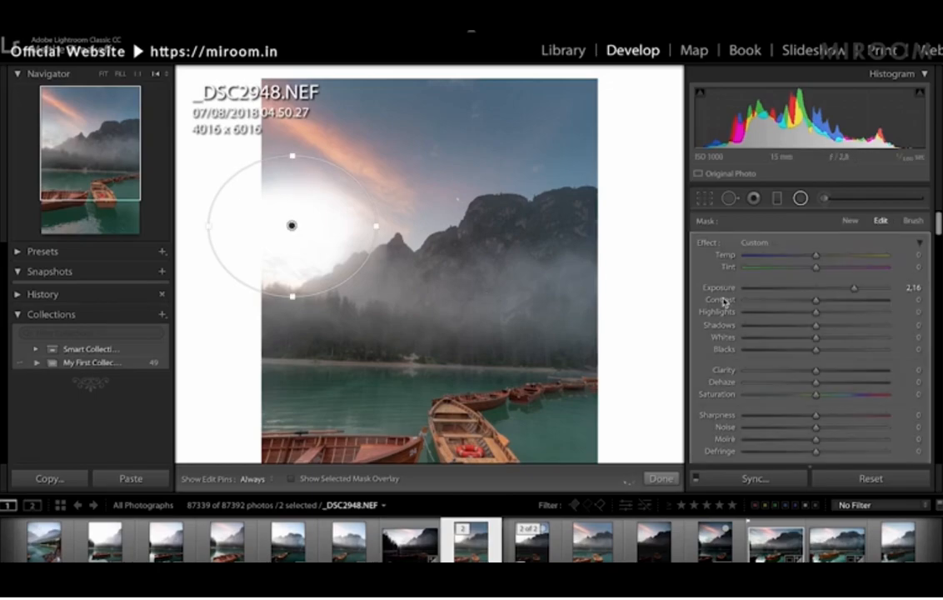
double_click(712, 243)
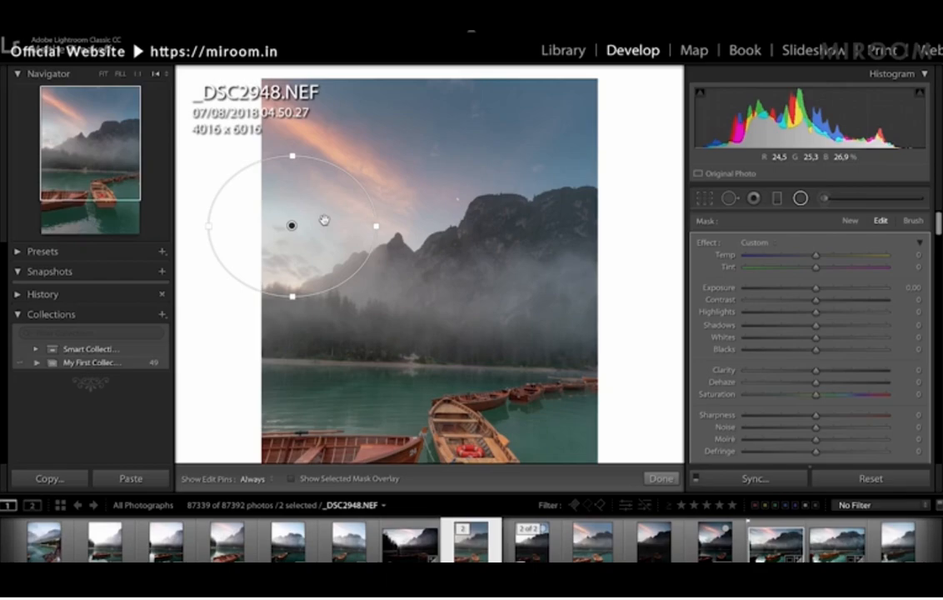
left_click_drag(324, 221, 321, 242)
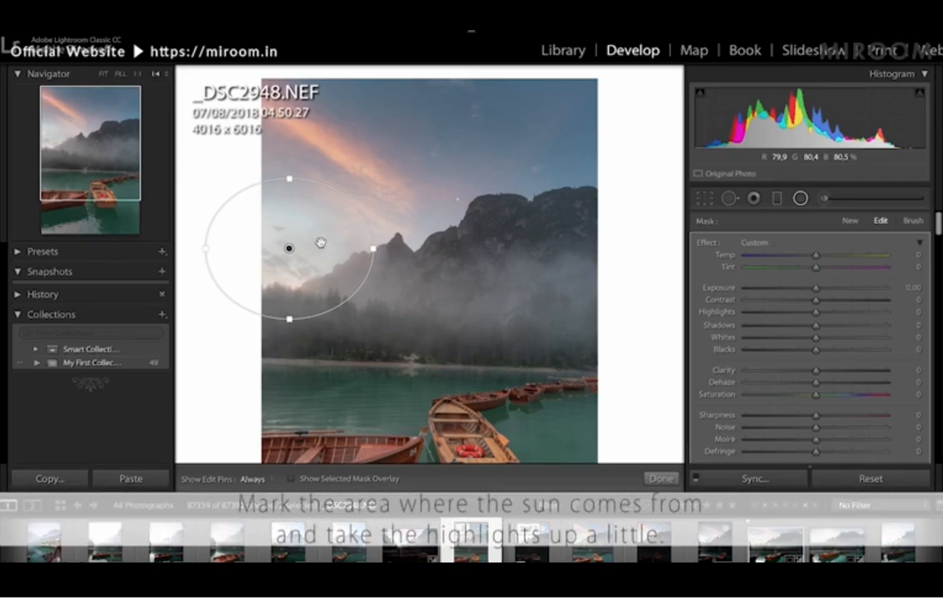
left_click_drag(322, 233, 326, 248)
Step: Set the radial filter's Highlights to 46 and its Feather to 100
left_click(851, 316)
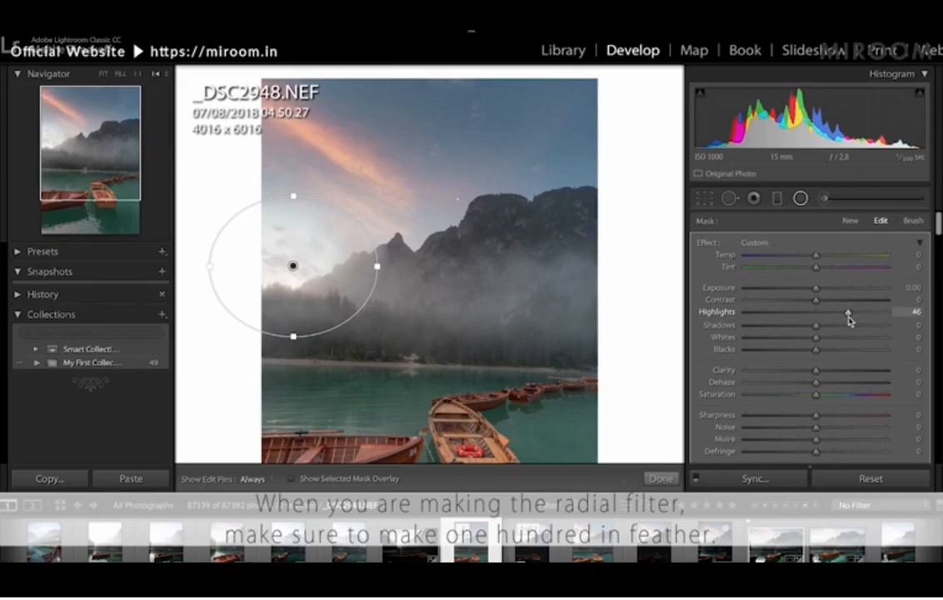
scroll(851, 316, "down", 5)
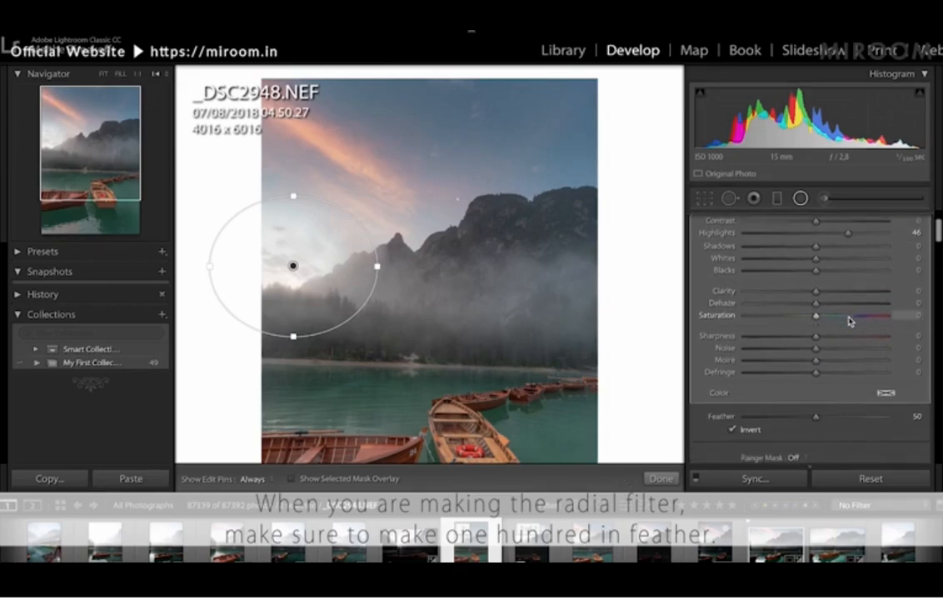
left_click_drag(818, 372, 927, 375)
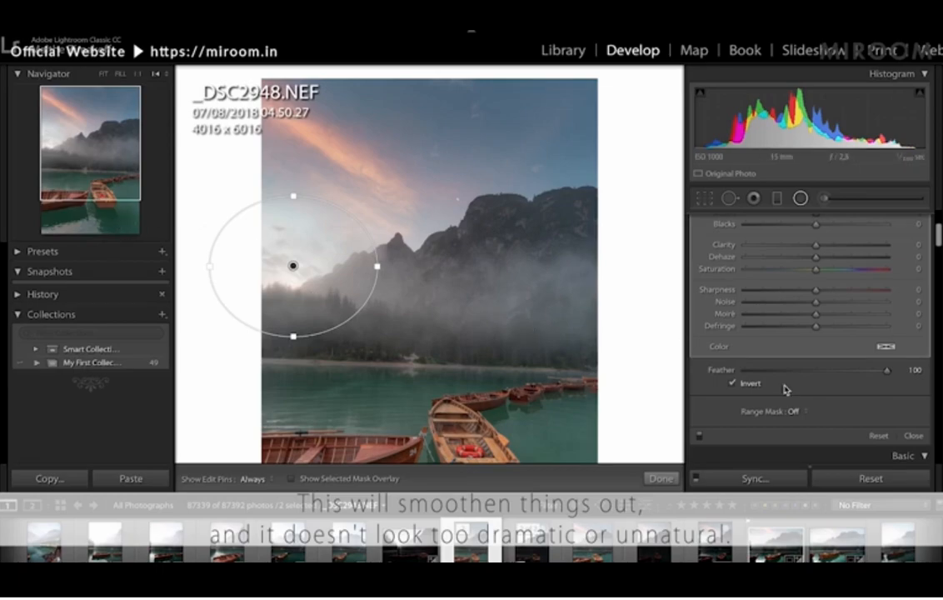
Step: Delete the radial filter and restore it to compare the sun glow with and without it
scroll(786, 389, "up", 5)
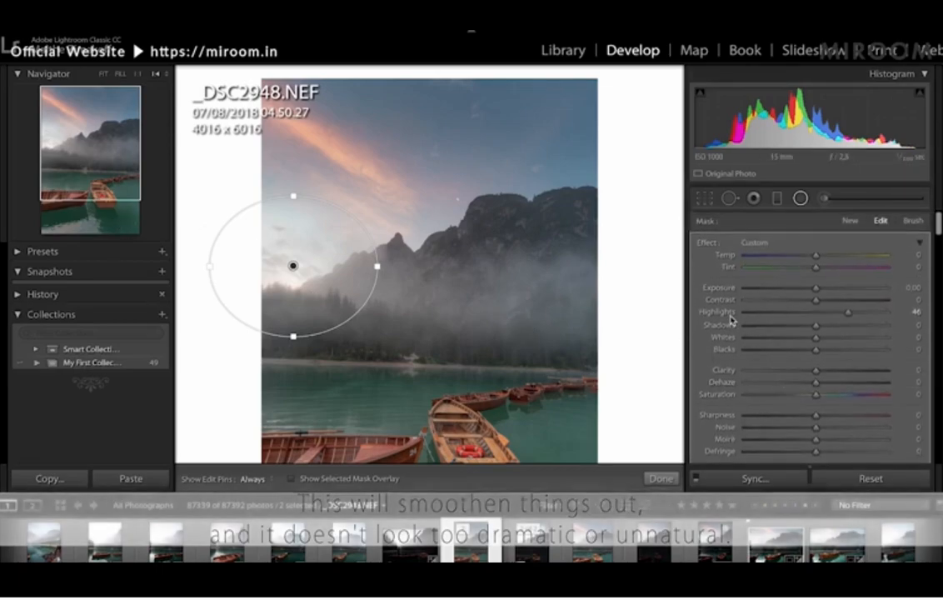
key("Delete")
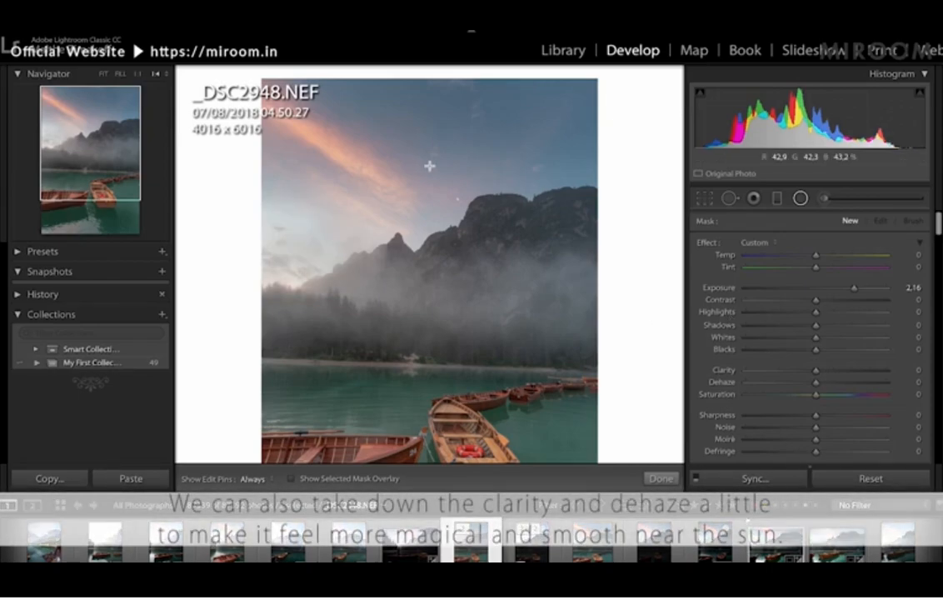
key("ctrl+z")
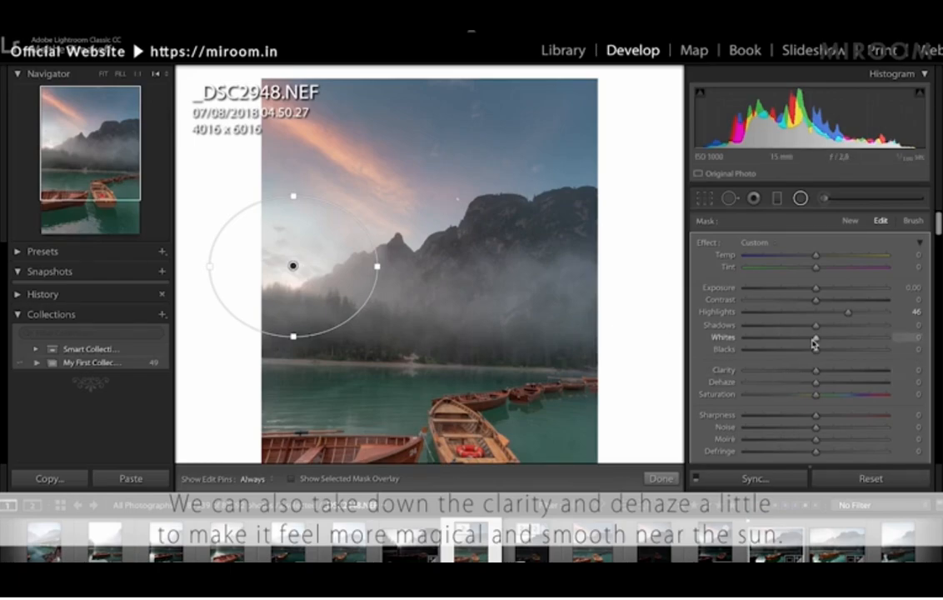
Step: Set the radial filter's Clarity to -9 and Dehaze to -19, and apply it
scroll(815, 337, "down", 1)
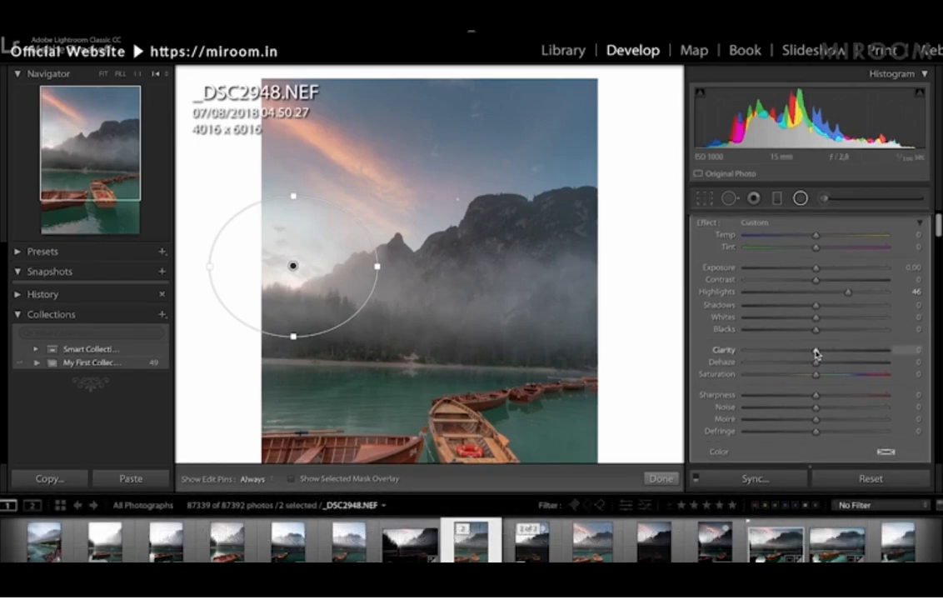
left_click_drag(814, 354, 805, 368)
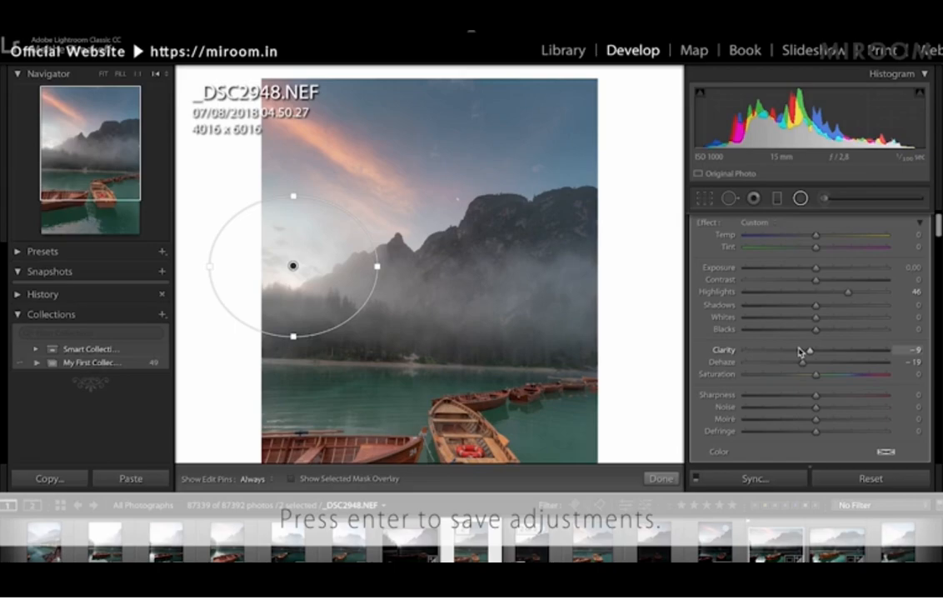
key("Return")
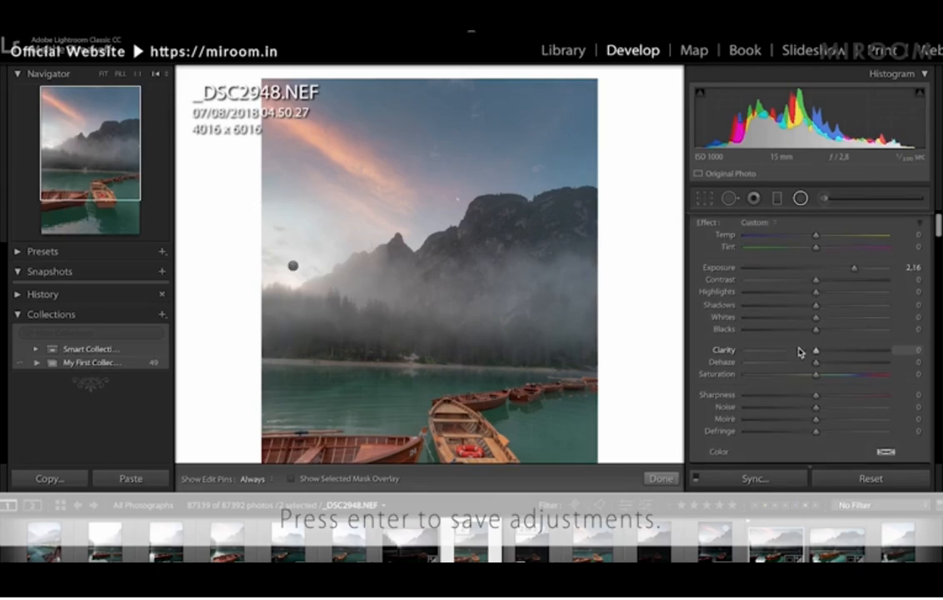
key("Return")
Step: Reset all of the photo's adjustments and undo the reset to compare the original with the edit
left_click(539, 316)
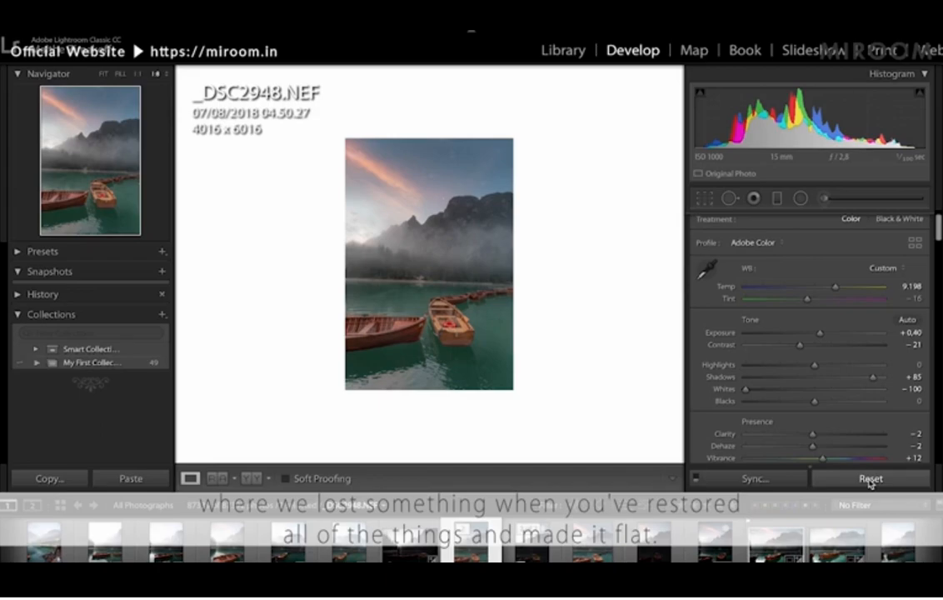
left_click(871, 479)
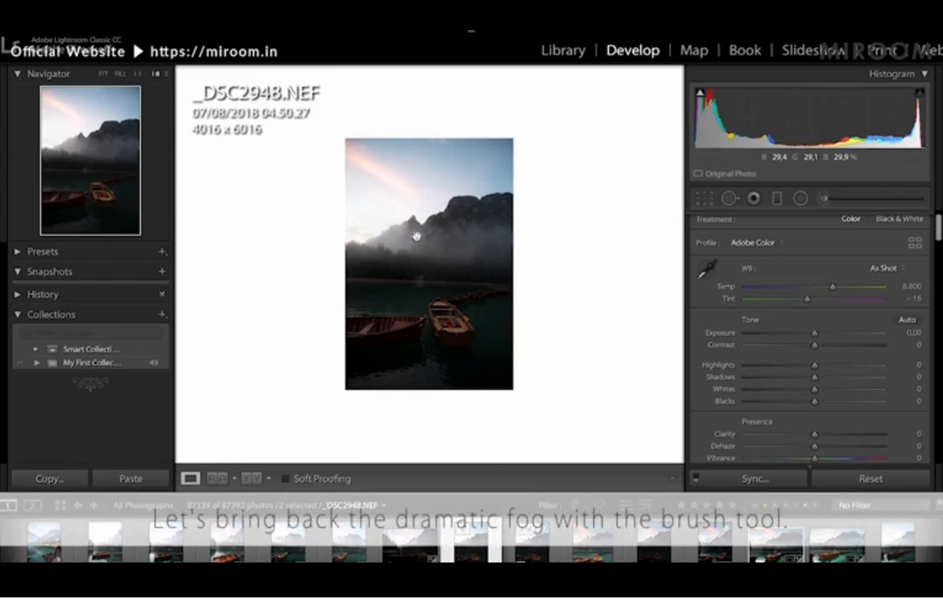
key("ctrl+z")
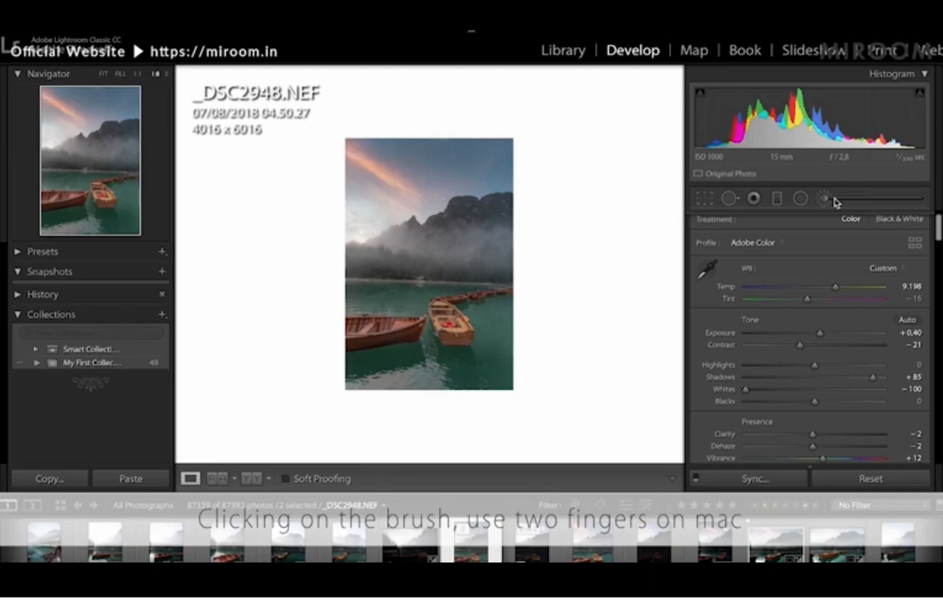
Step: Activate the adjustment brush and shrink and enlarge it over the foggy mountainside, ending with a smaller brush
left_click(834, 198)
scroll(466, 247, "down", 2)
scroll(465, 247, "up", 3)
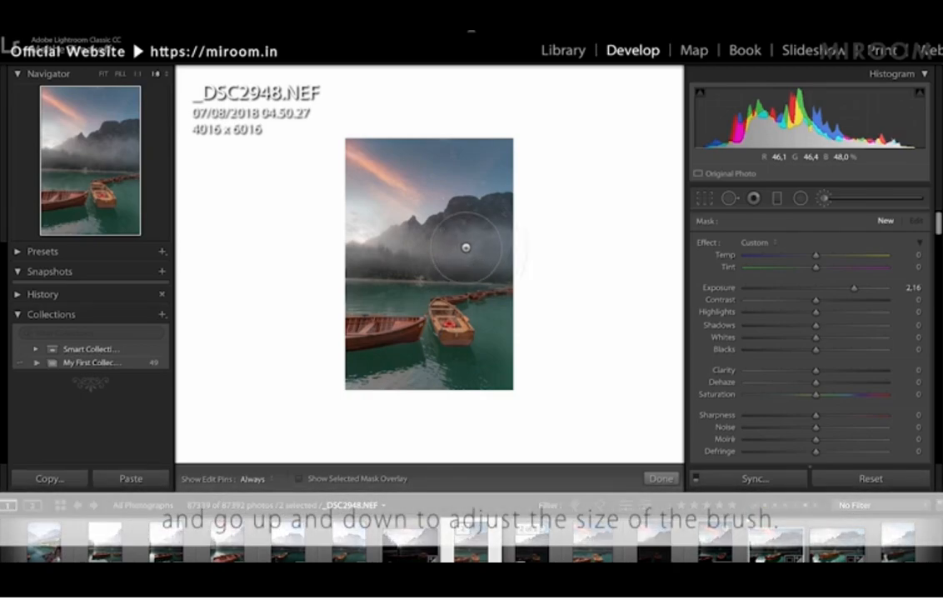
scroll(466, 247, "down", 5)
scroll(466, 247, "up", 5)
scroll(466, 248, "down", 3)
scroll(466, 248, "up", 3)
scroll(465, 247, "down", 3)
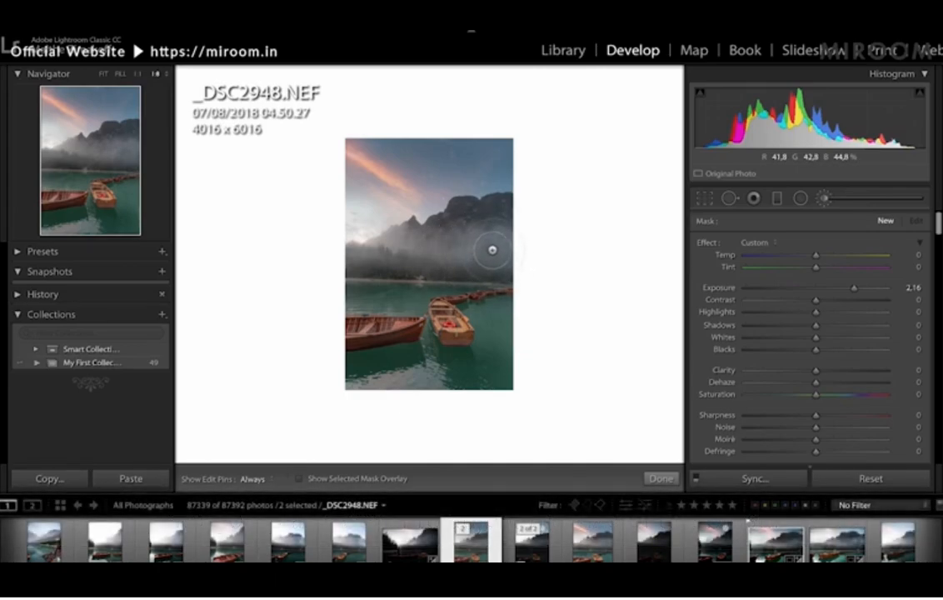
Step: Brush the brightening effect over the mist below the tall peak, keeping Auto Mask enabled
mouse_move(493, 251)
left_mouse_down()
mouse_move(524, 247)
mouse_move(463, 254)
left_mouse_up()
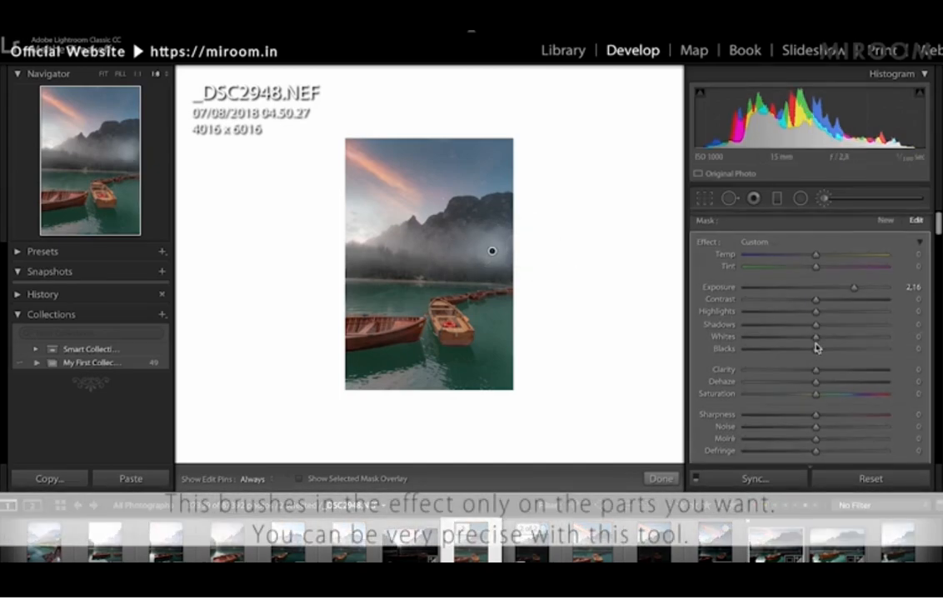
scroll(817, 343, "down", 1)
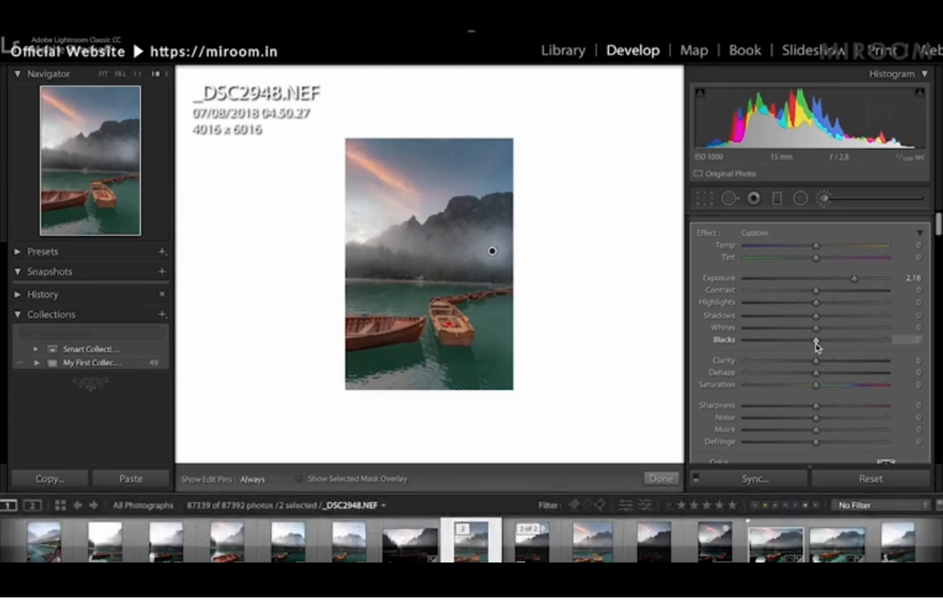
scroll(842, 330, "down", 5)
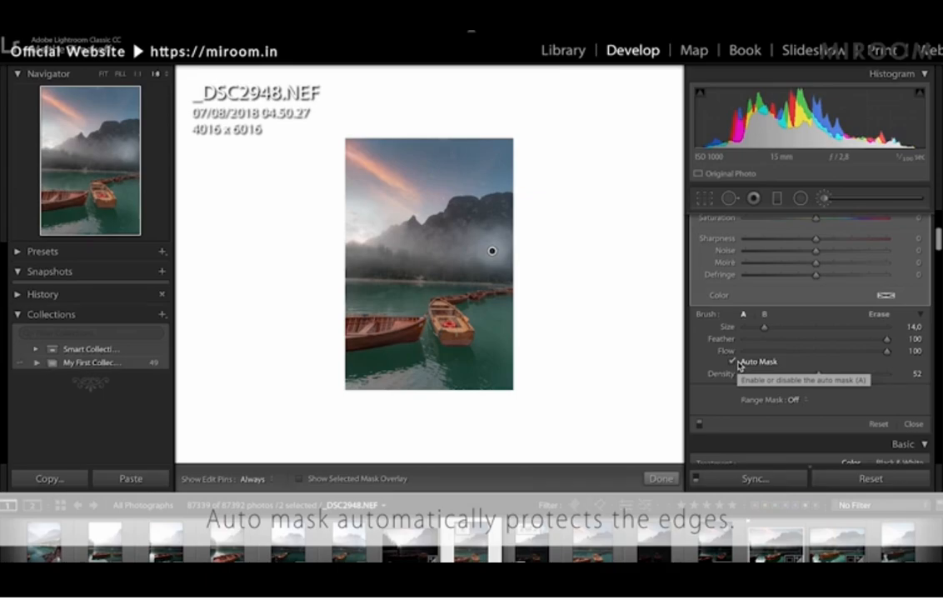
key("super+alt+equal")
key("super+alt+equal")
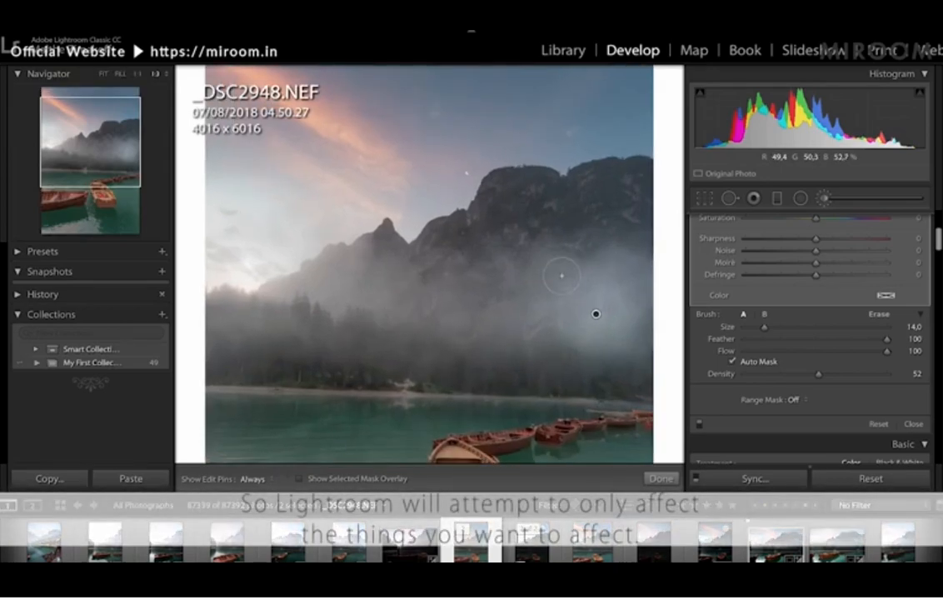
key("h")
mouse_move(532, 268)
left_mouse_down()
mouse_move(522, 284)
mouse_move(502, 270)
left_mouse_up()
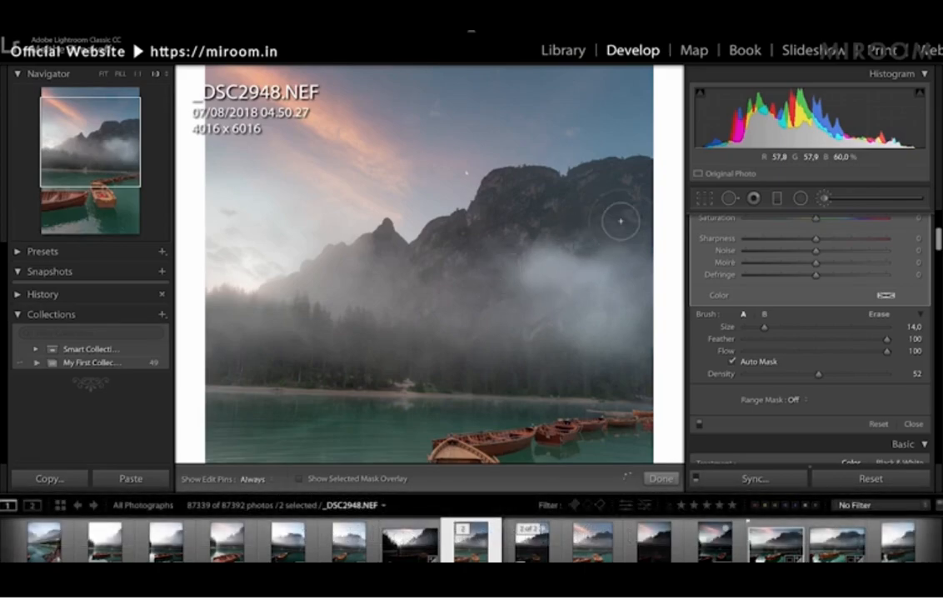
key("h")
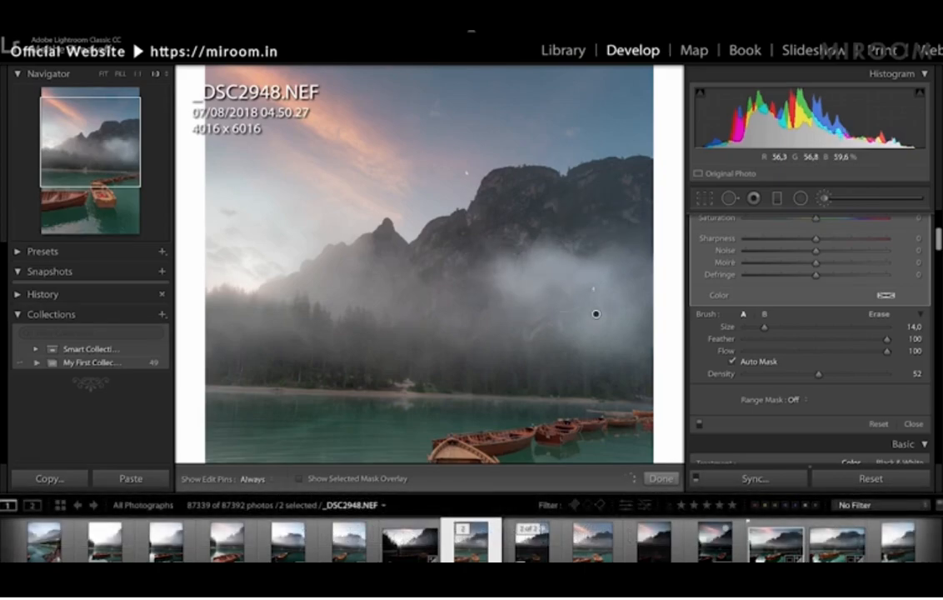
Step: Enlarge the brush to about 21 and extend the brightened fog across the trees and lower slopes beneath the smaller peak
scroll(541, 336, "up", 5)
key("h")
mouse_move(415, 306)
left_mouse_down()
mouse_move(464, 312)
mouse_move(443, 347)
mouse_move(335, 332)
mouse_move(443, 304)
left_mouse_up()
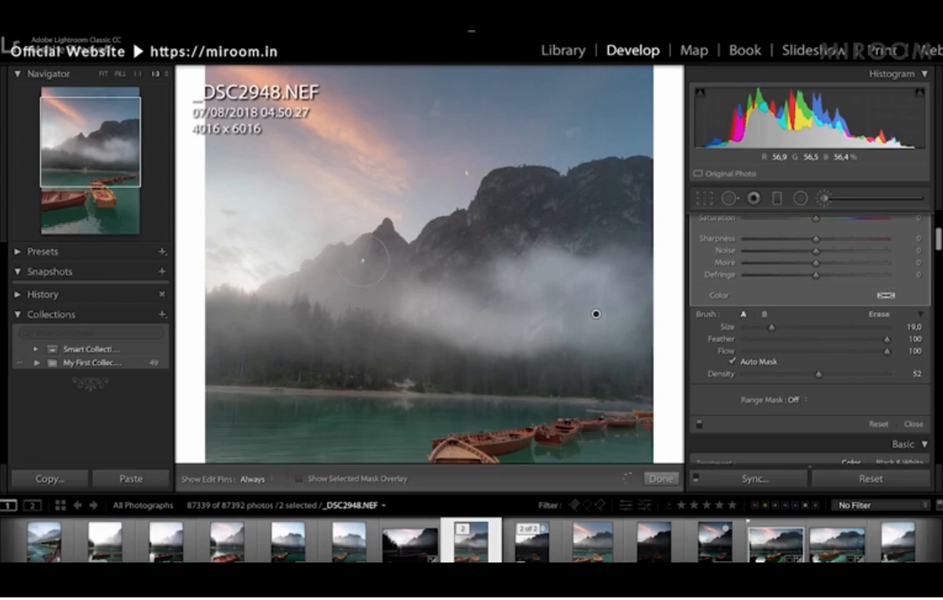
scroll(740, 362, "up", 5)
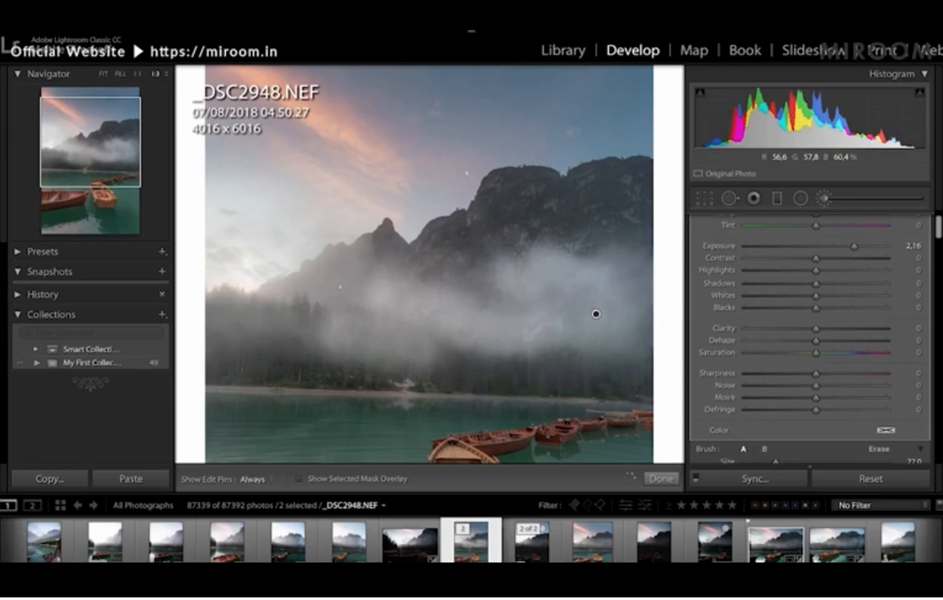
left_click_drag(340, 287, 363, 284)
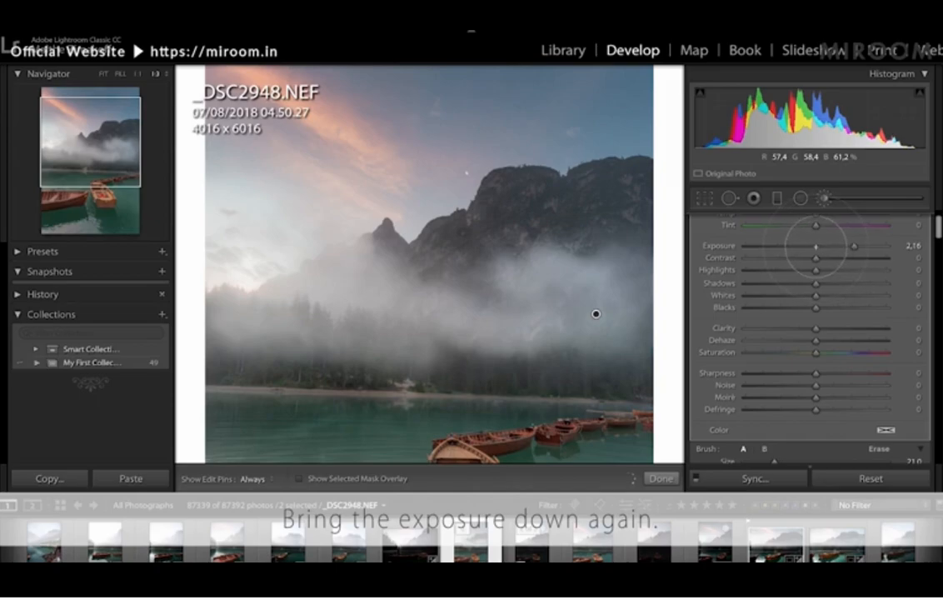
Step: Set the brushed fog's Exposure to 0.51 and Dehaze to -24
left_click(816, 247)
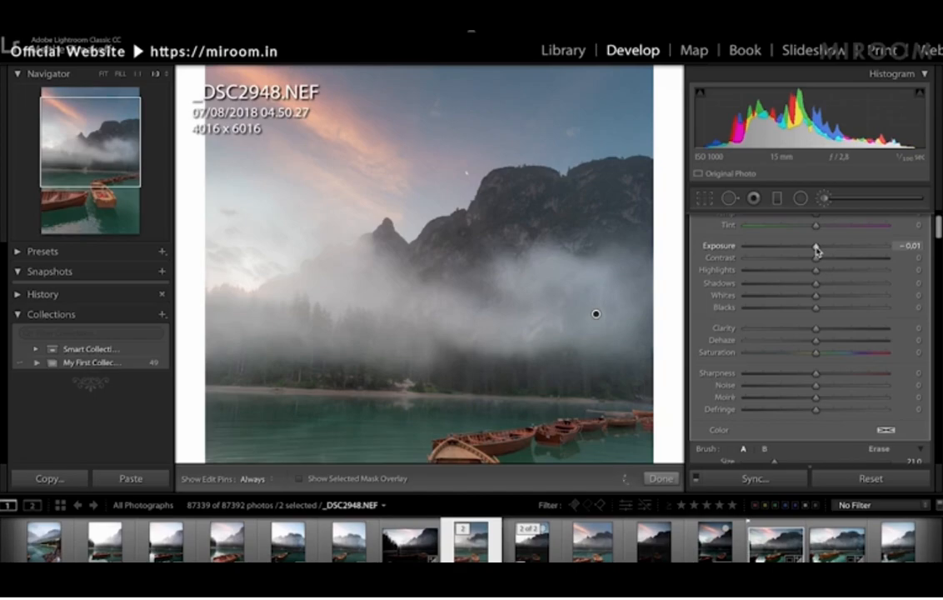
left_click_drag(816, 247, 821, 250)
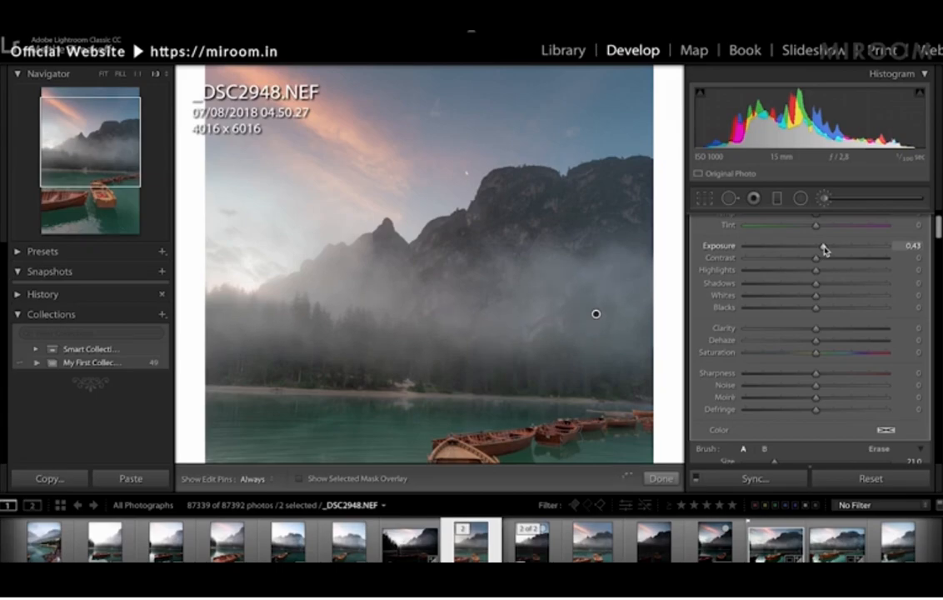
left_click_drag(823, 247, 825, 249)
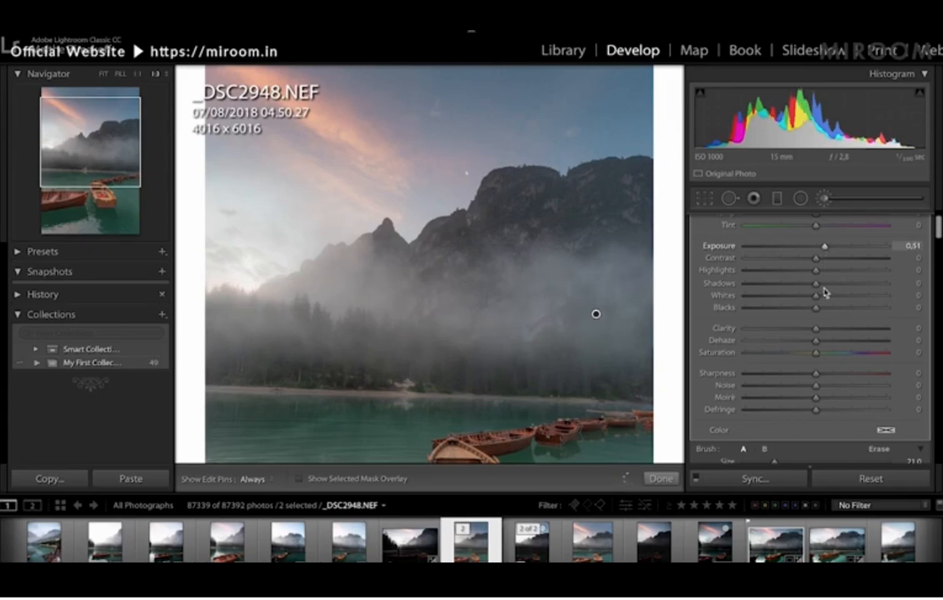
left_click_drag(820, 345, 801, 341)
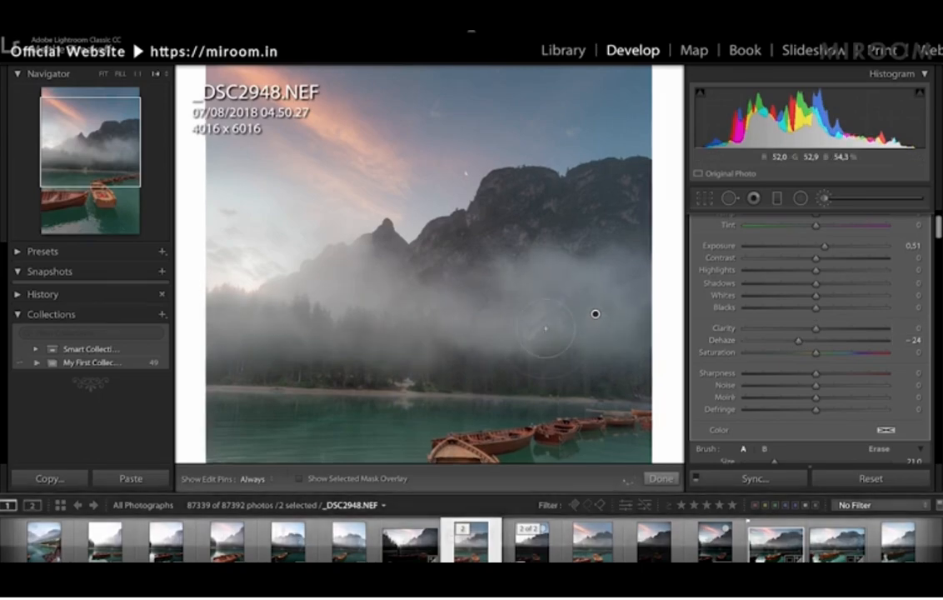
Step: Switch the brush to Erase at size 13 and erase some of the fog effect over the upper mountainside
key("z")
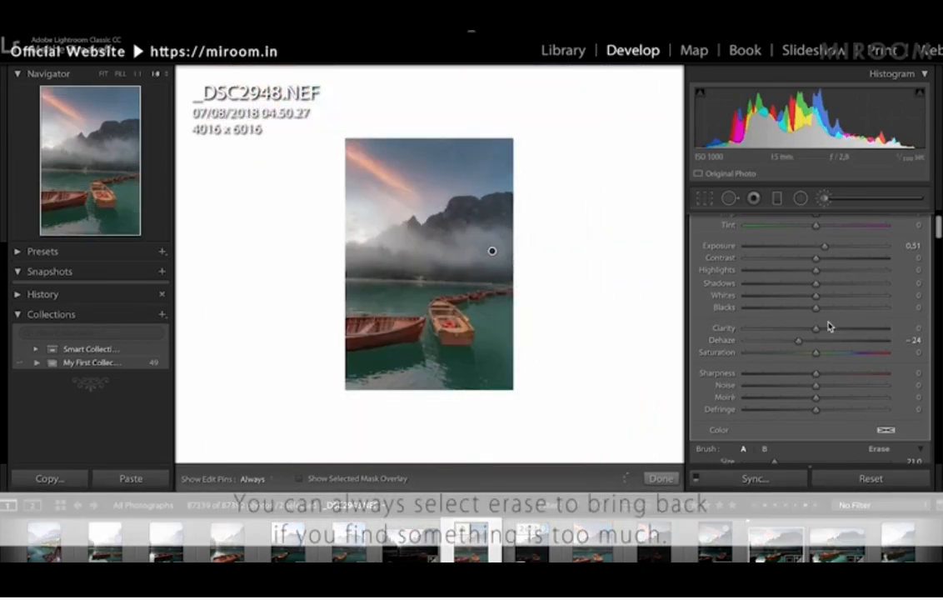
scroll(828, 327, "down", 3)
left_click(875, 391)
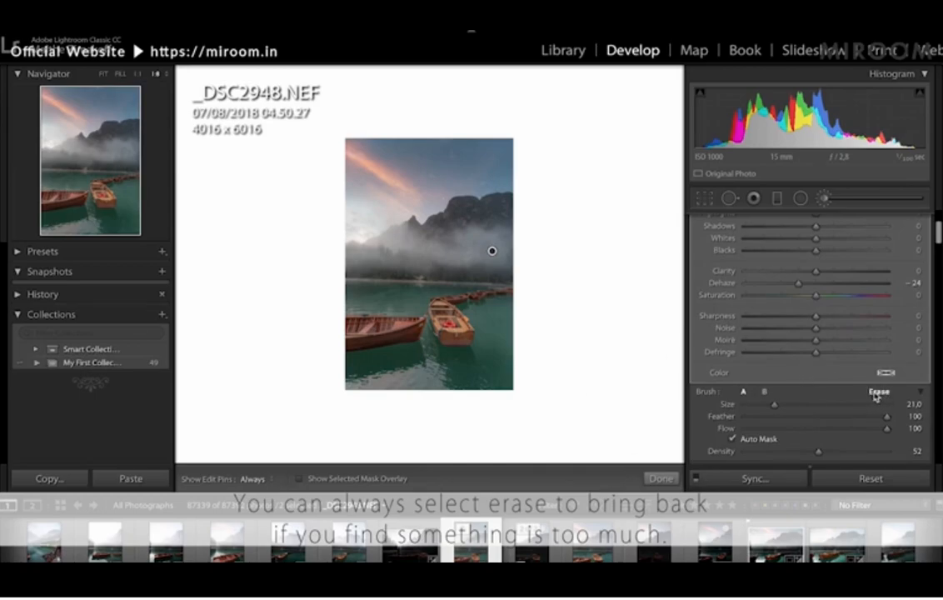
left_click(880, 394)
scroll(466, 228, "up", 5)
key("h")
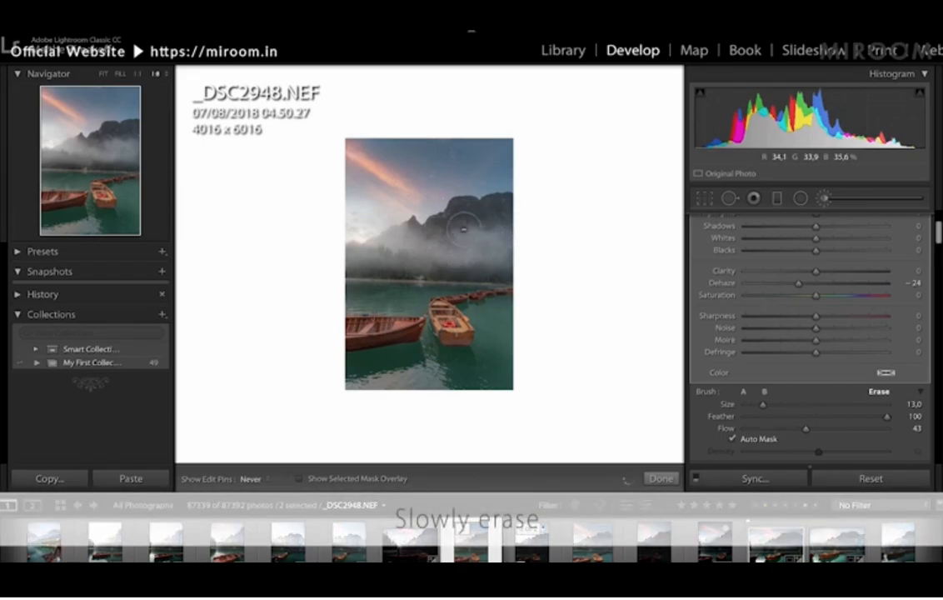
Step: Lower the eraser's Flow to 32 and softly erase more of the fog effect across the tall peak's slope
key("h")
scroll(809, 421, "down", 1)
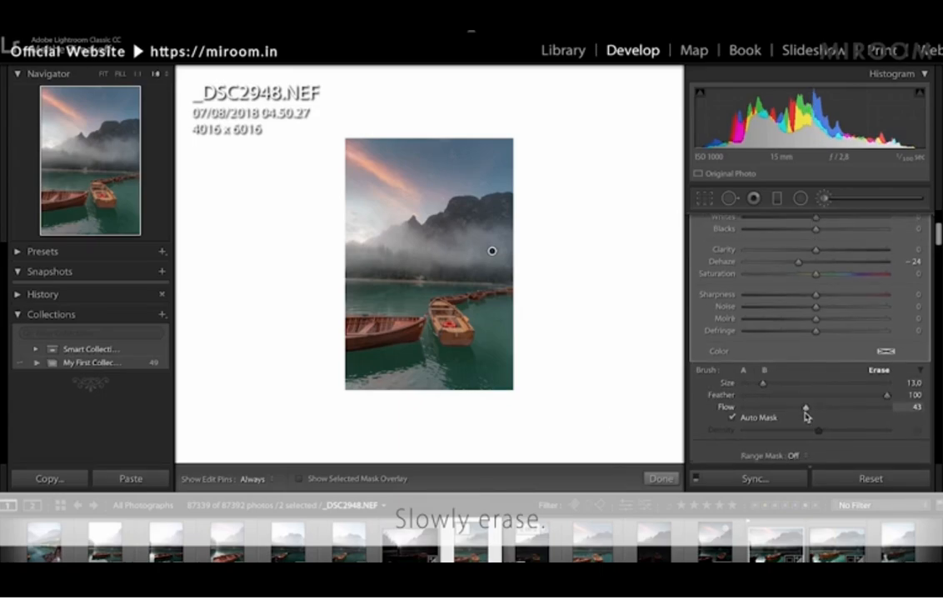
left_click_drag(808, 411, 794, 414)
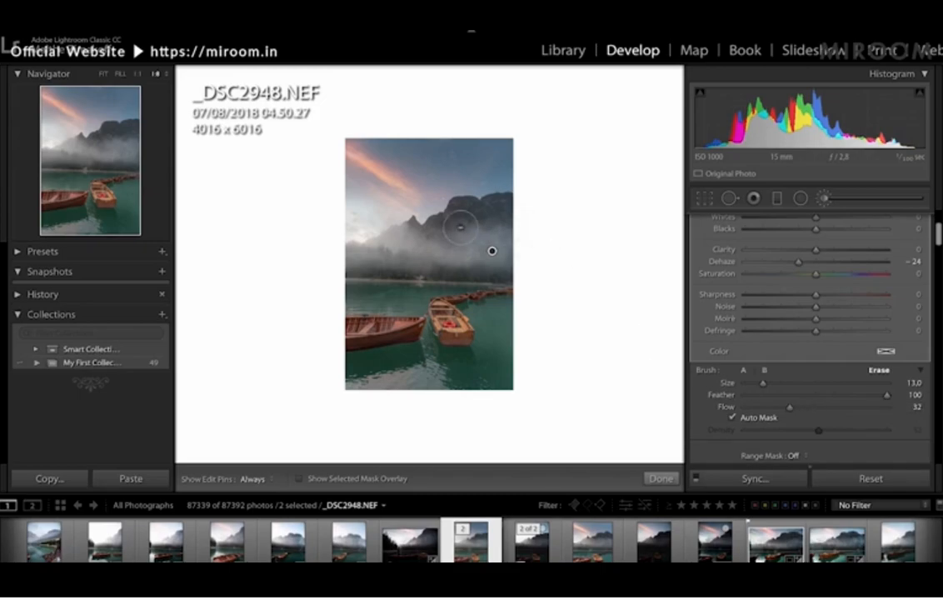
key("h")
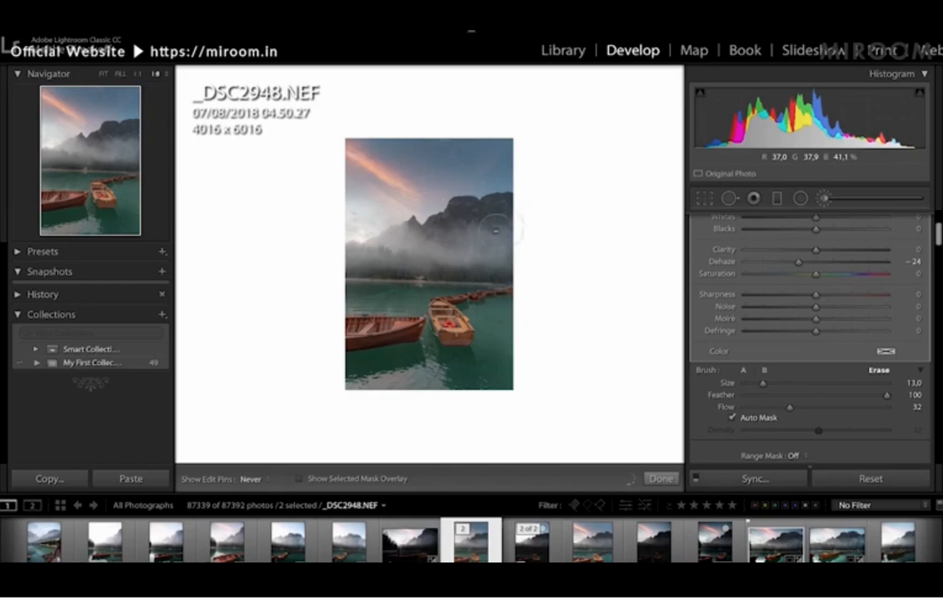
key("h")
mouse_move(453, 231)
left_mouse_down()
mouse_move(581, 250)
mouse_move(496, 244)
mouse_move(528, 246)
left_mouse_up()
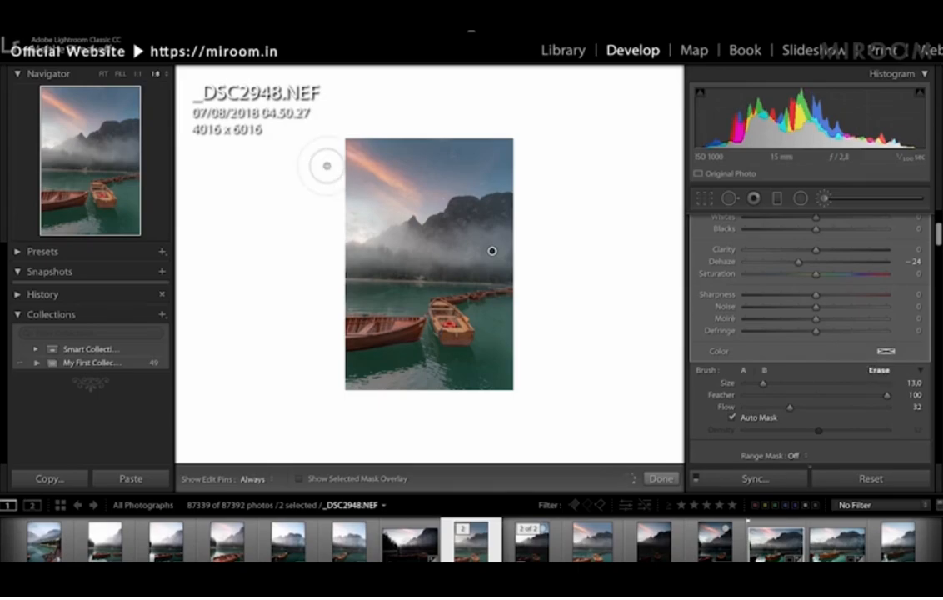
Step: Reduce the eraser size to 11 and refine the upper edge of the brushed fog on the mountainside
key("super+equal")
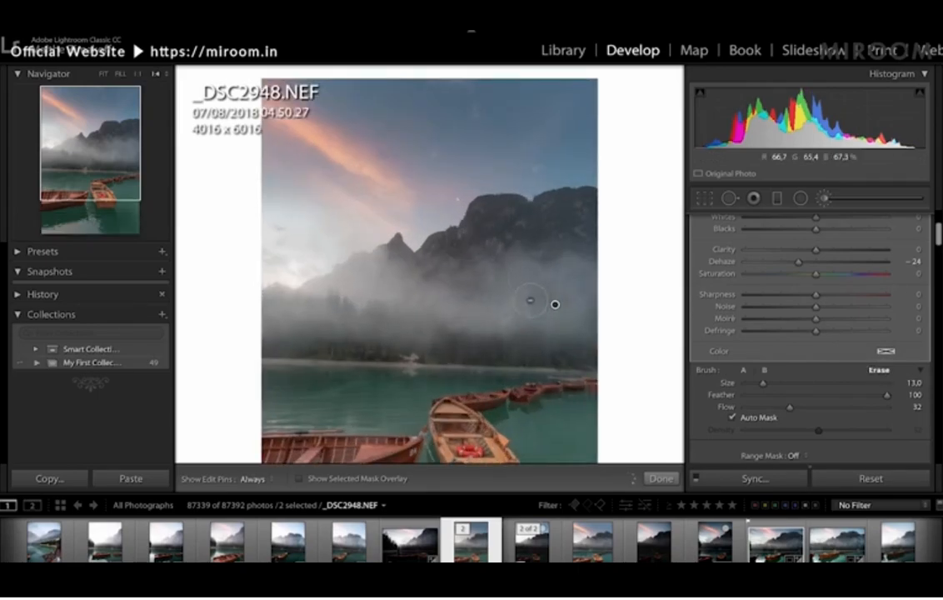
key("bracketleft")
mouse_move(506, 255)
left_mouse_down()
mouse_move(594, 268)
mouse_move(448, 273)
mouse_move(586, 270)
mouse_move(473, 283)
mouse_move(609, 274)
mouse_move(504, 272)
left_mouse_up()
key("h")
key("h")
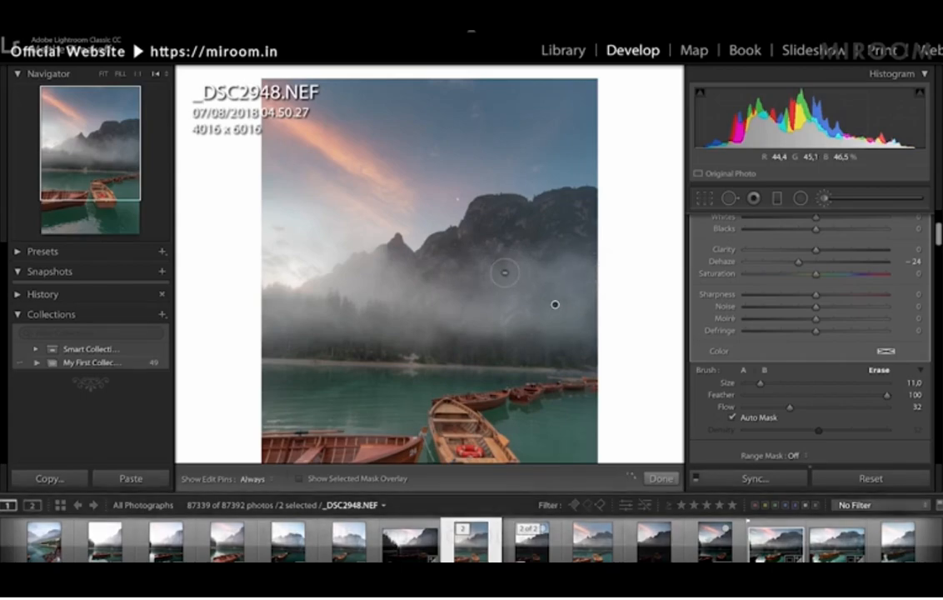
Step: Examine the brushed fog alternately in the whole photo and in close-up
key("super+minus")
key("super+minus")
key("super+equal")
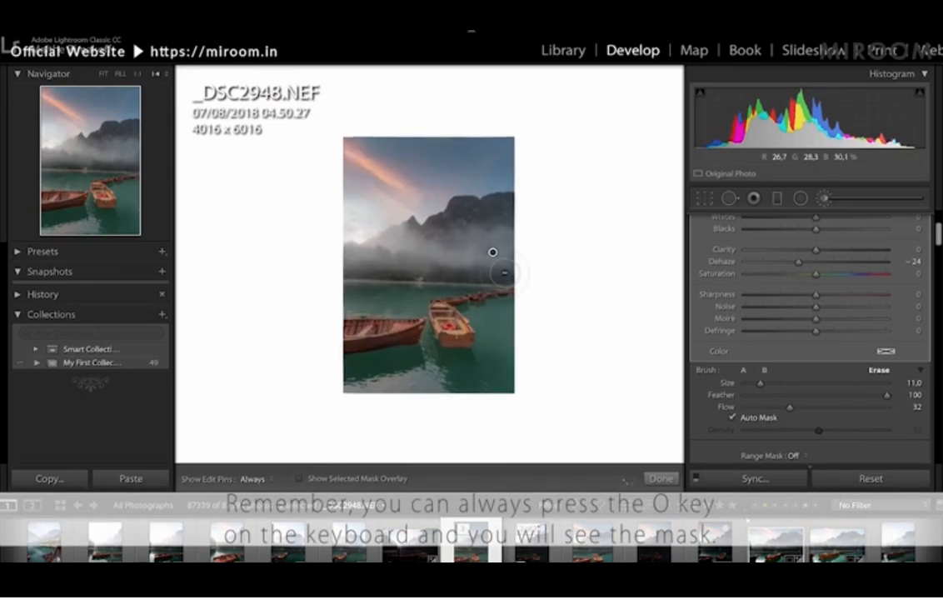
key("super+equal")
key("super+minus")
key("super+minus")
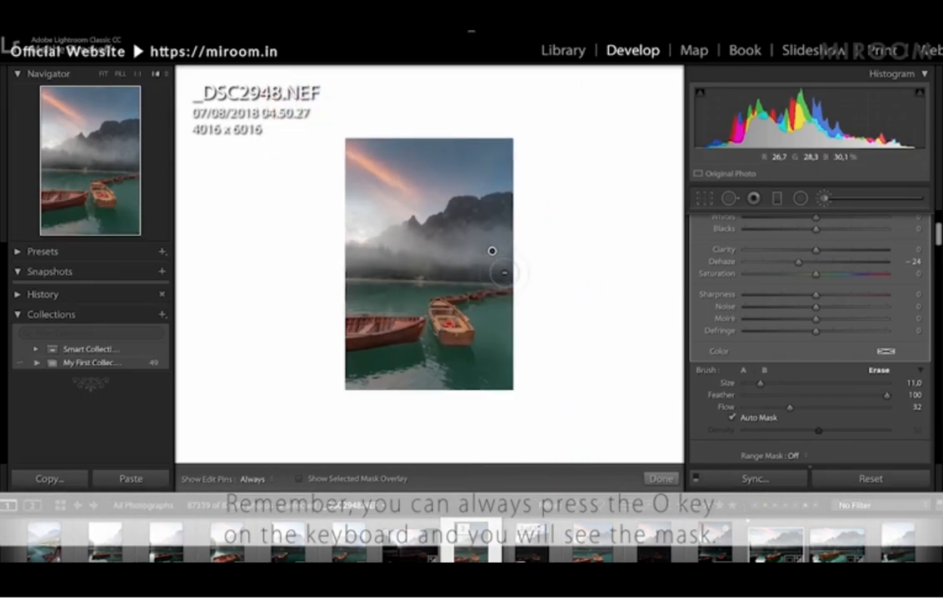
key("super+equal")
key("super+equal")
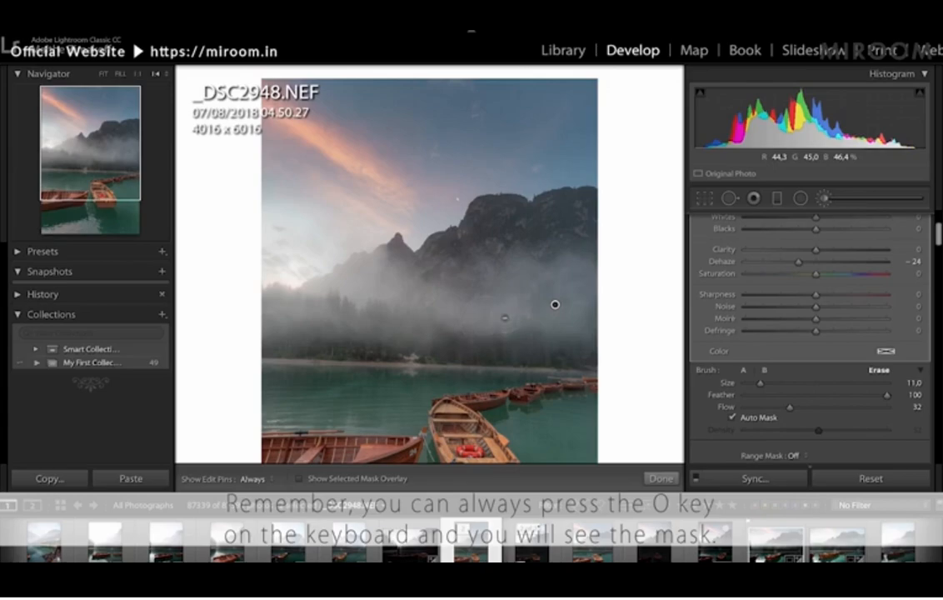
Step: Show and hide the mask overlay to check the brushed fog area, and apply the brush adjustment
key("o")
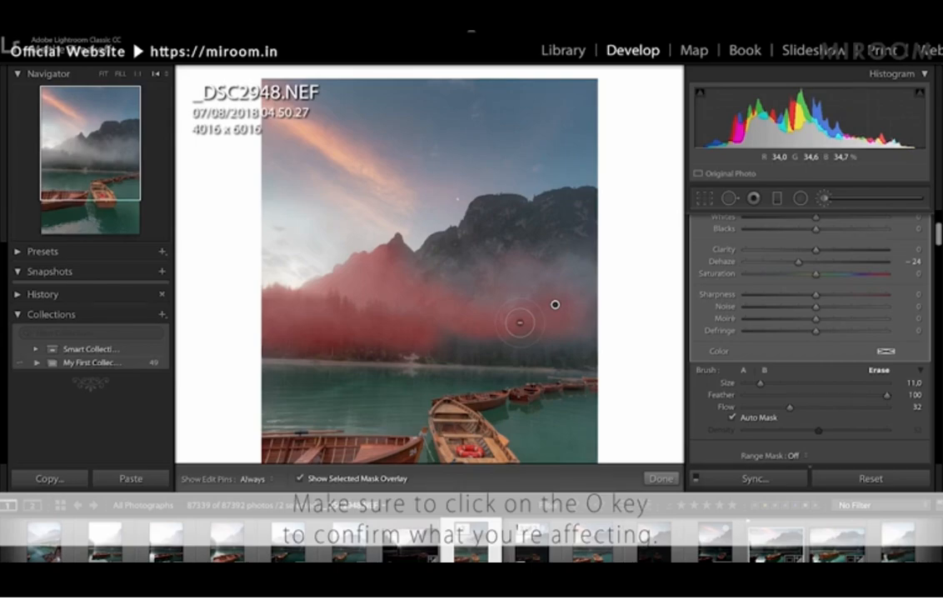
key("o")
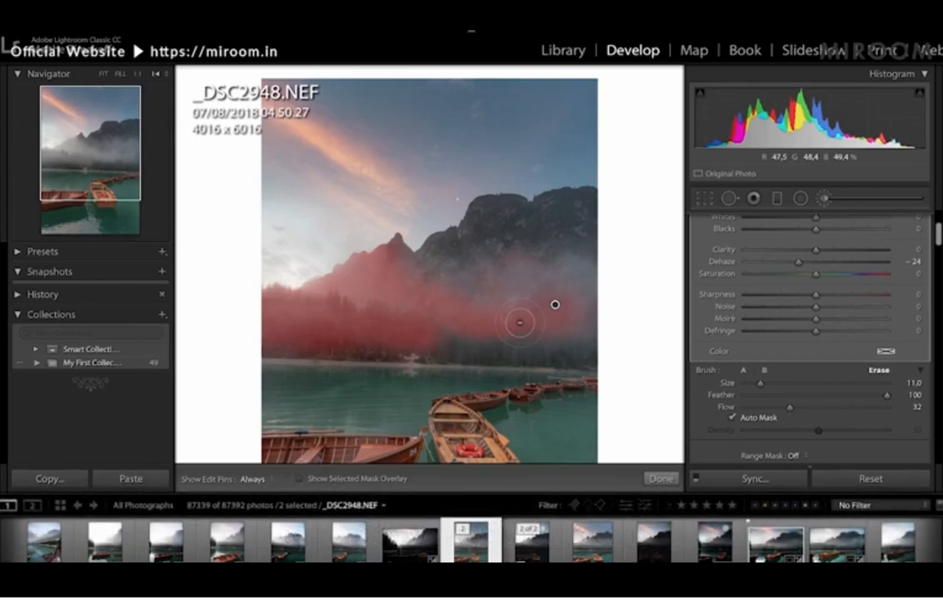
key("o")
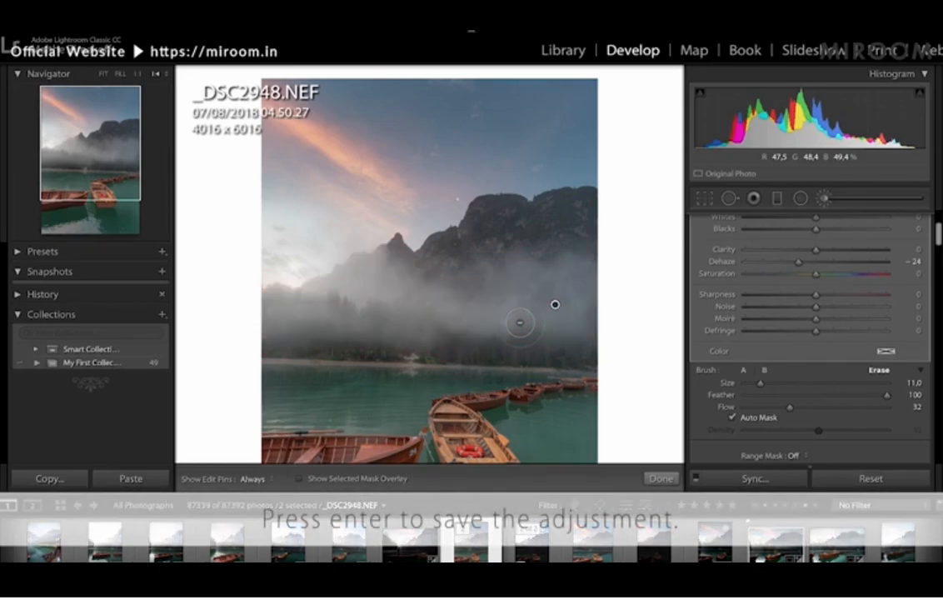
key("Return")
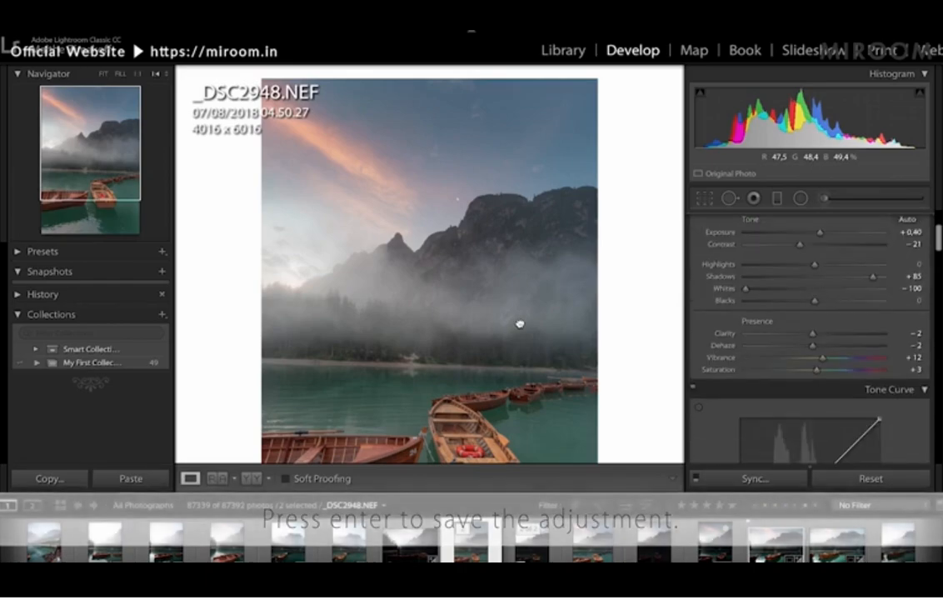
Step: Reset the whole photo to its unedited state and undo the reset for a before-and-after comparison
key("ctrl+minus")
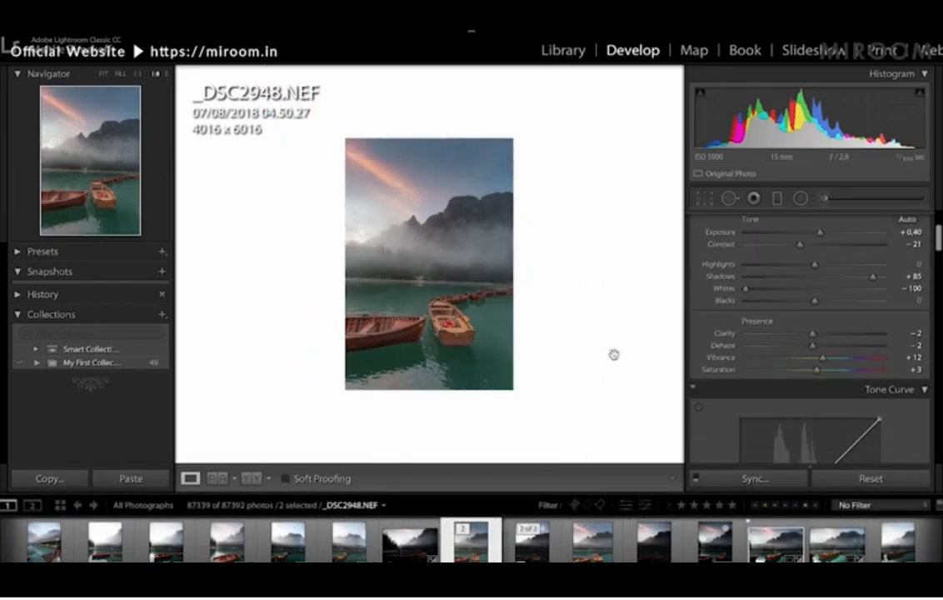
left_click(869, 479)
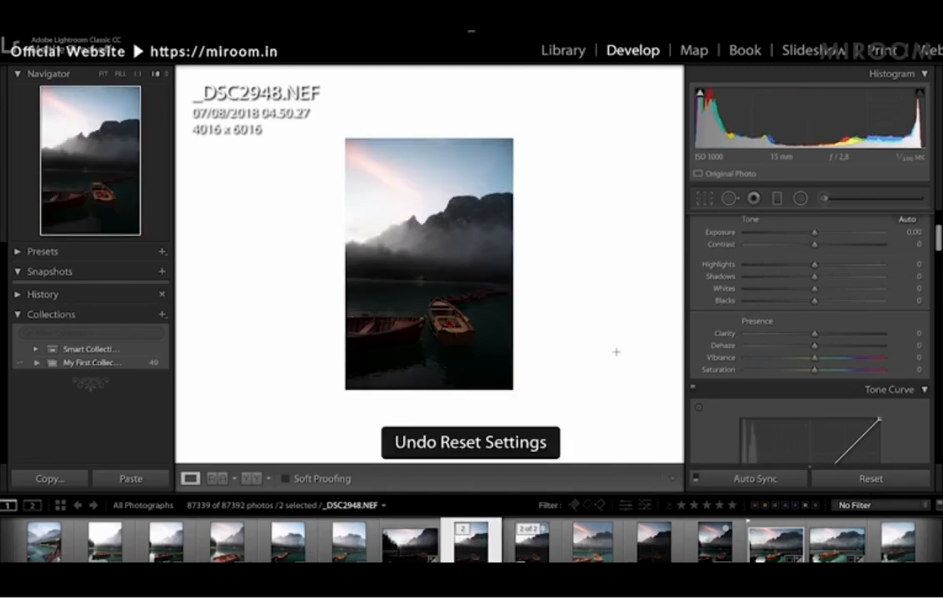
key("super+z")
Step: Inspect the finished photo in full and up close, from the fog down to the boats and water
key("super+=")
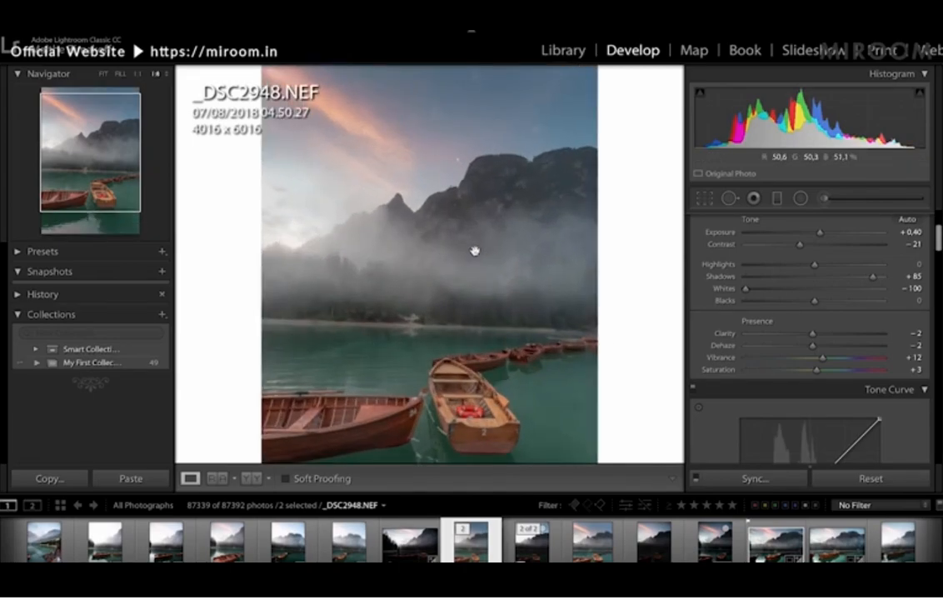
key("super+minus")
scroll(853, 331, "down", 2)
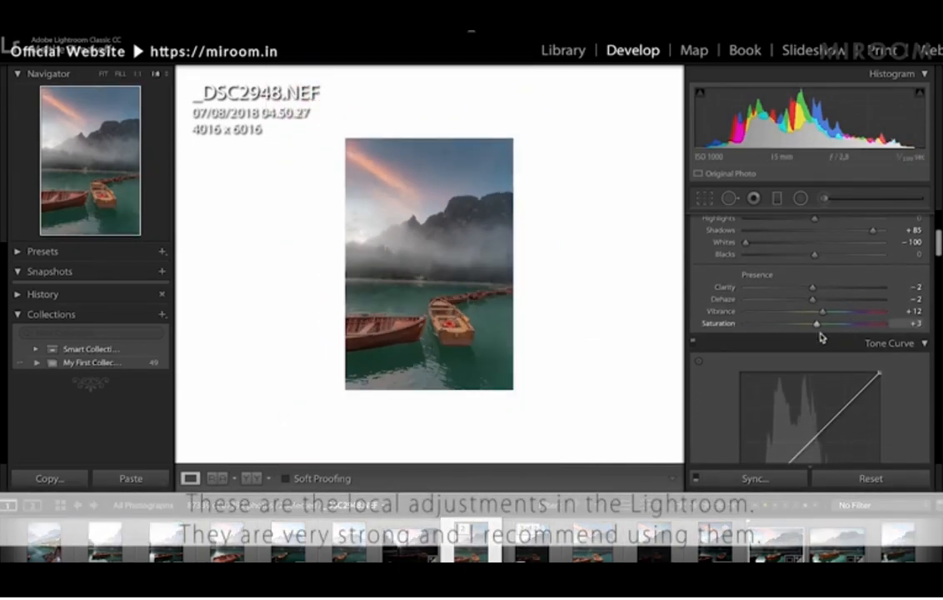
key("super+equal")
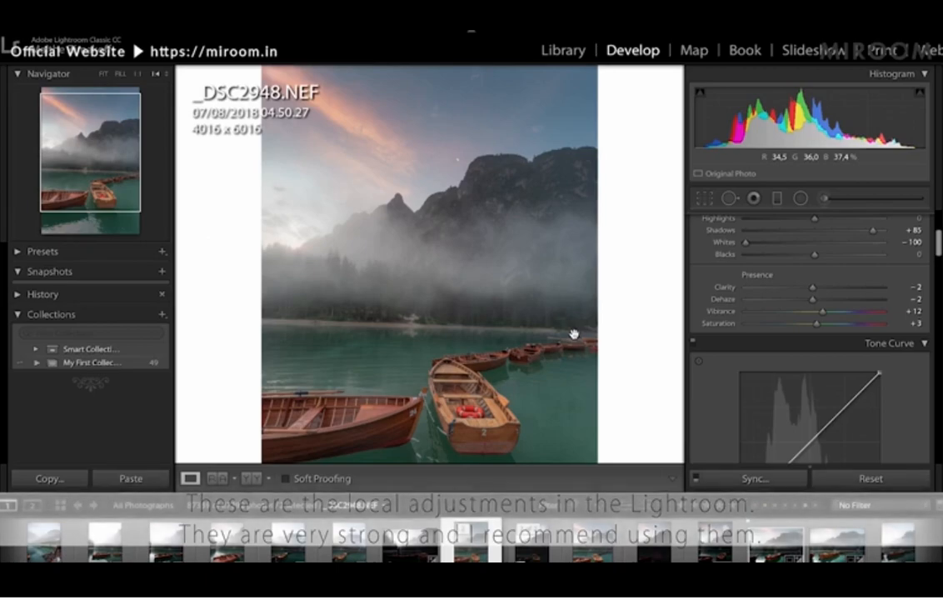
left_click_drag(554, 344, 489, 234)
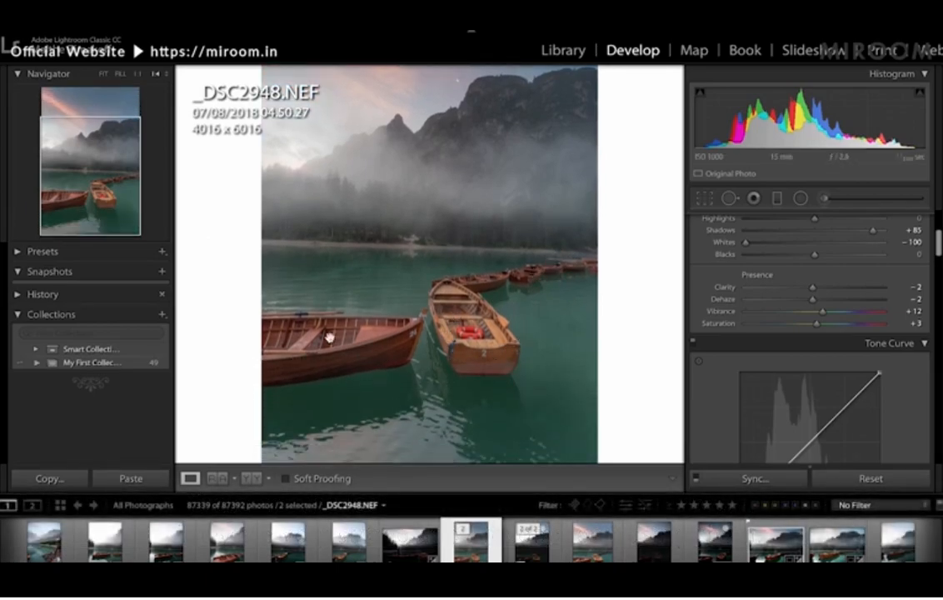
Step: Review the edited photo as a whole and enlarged, from the boats up to the sky and back
left_click(545, 273)
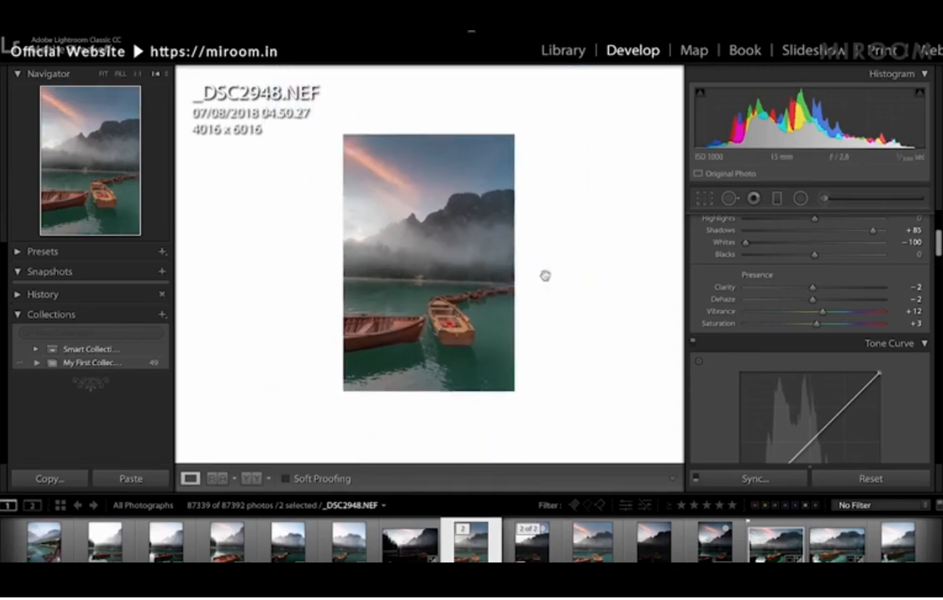
left_click(545, 275)
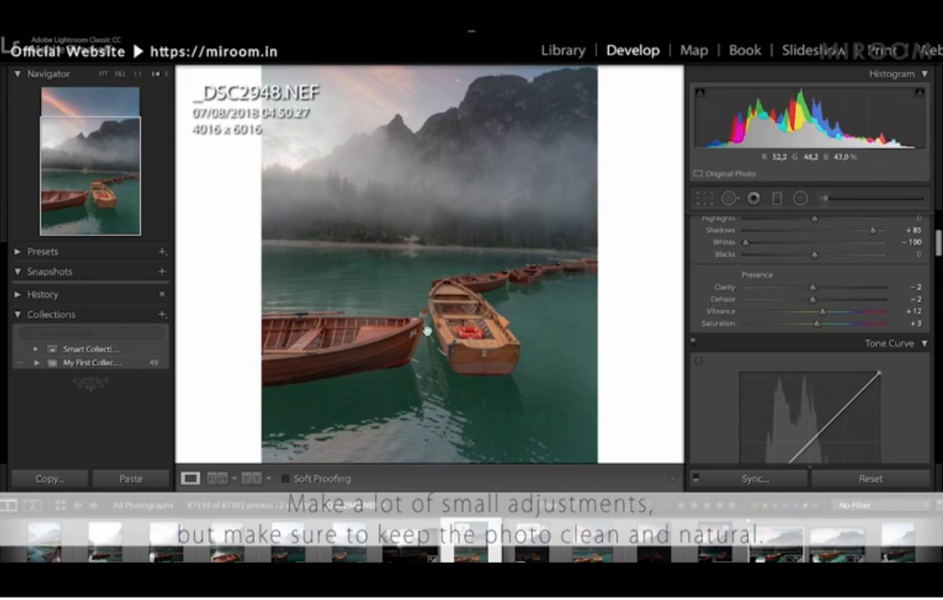
left_click_drag(531, 305, 530, 337)
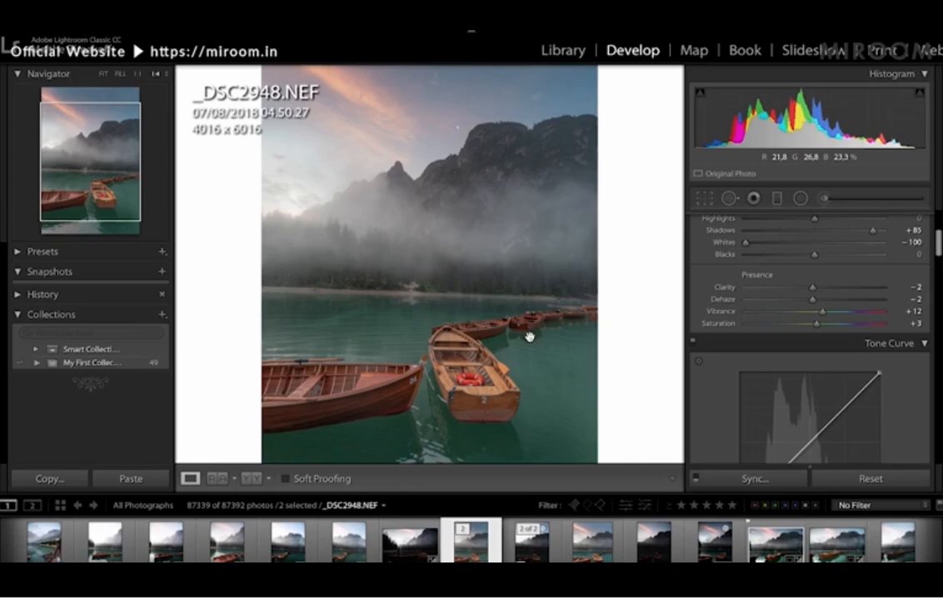
left_click_drag(505, 216, 508, 292)
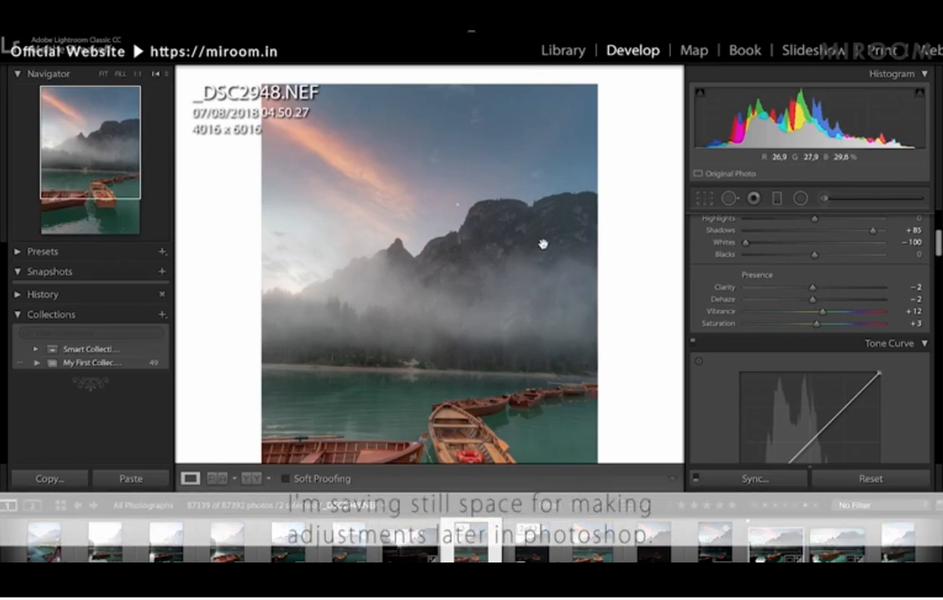
left_click(543, 244)
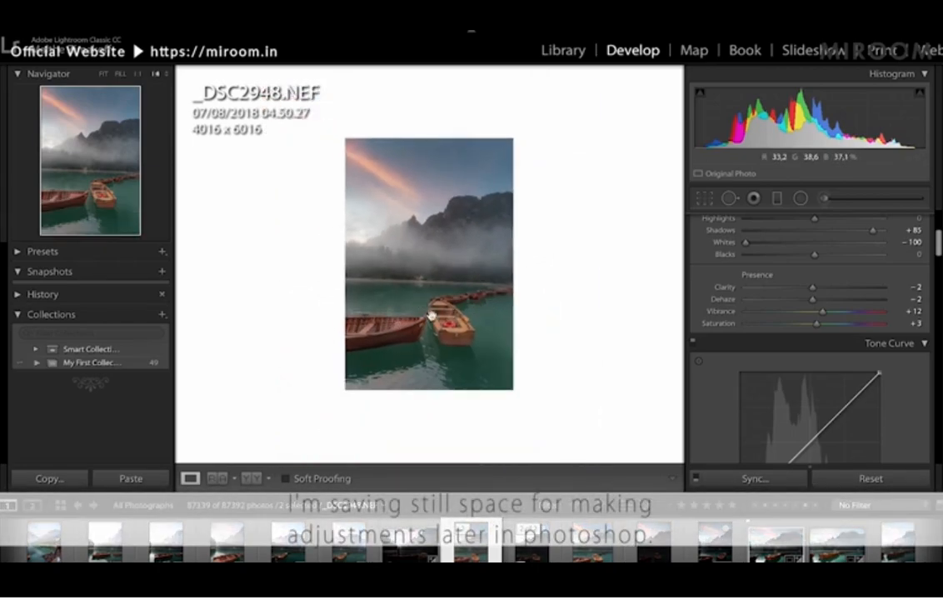
left_click(432, 316)
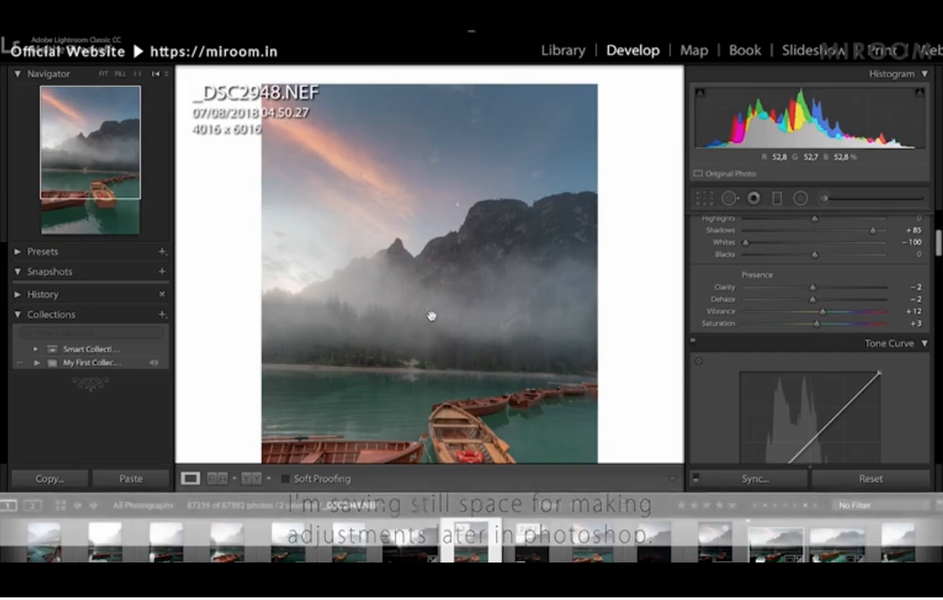
left_click_drag(432, 316, 433, 238)
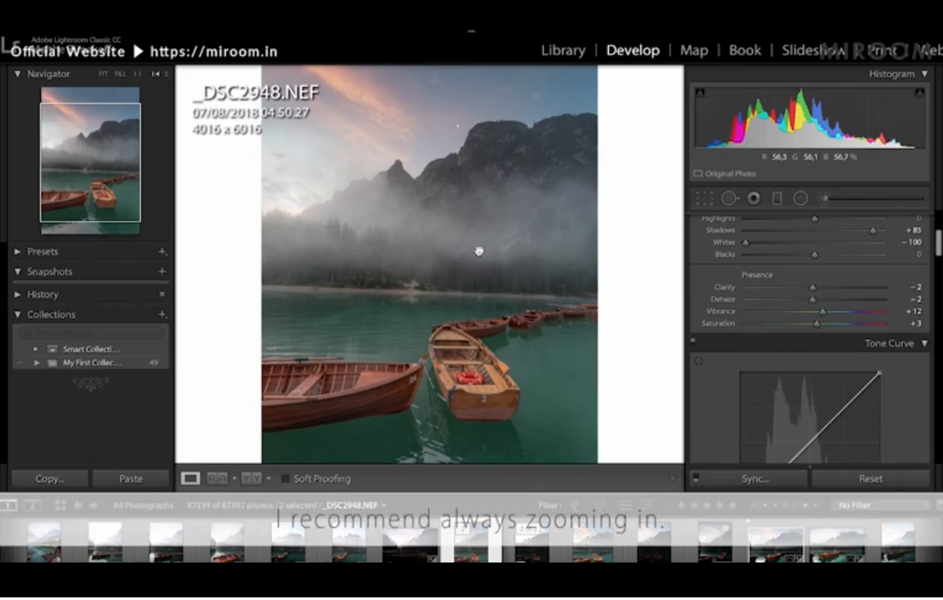
Step: Examine the fog over the forest and mountain slopes at high magnification, and return to the whole photo
left_click(439, 250)
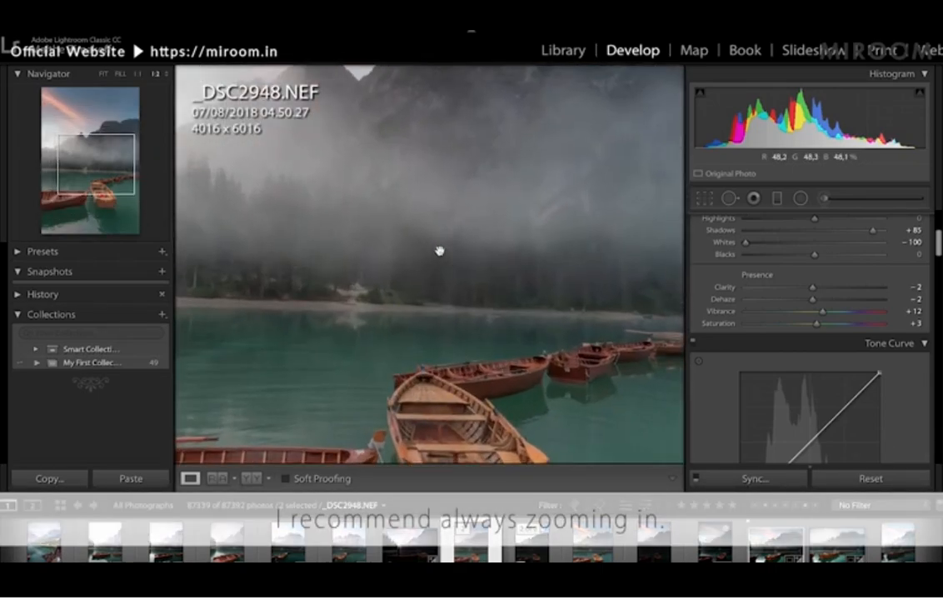
key("ctrl+equal")
key("ctrl+equal")
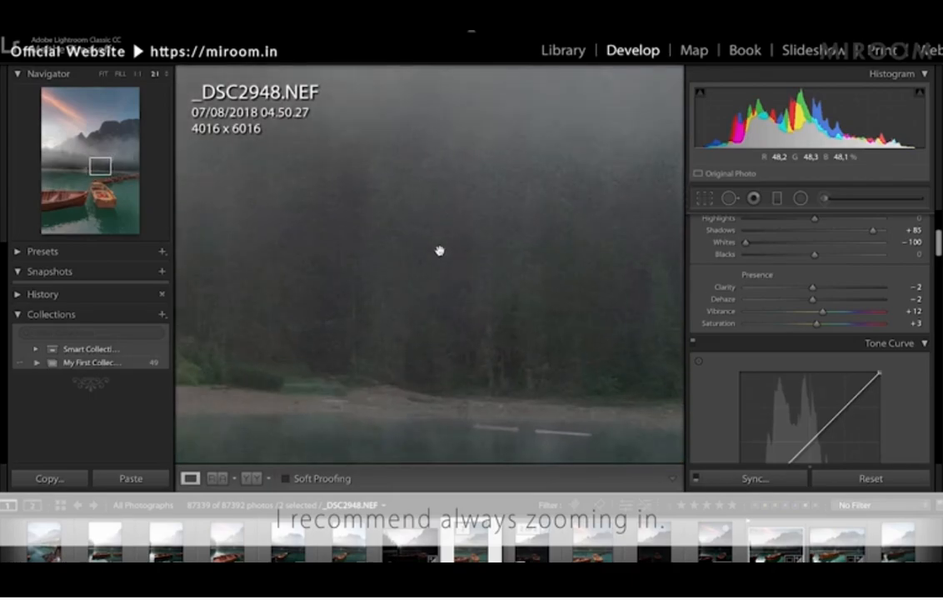
left_click_drag(402, 239, 479, 296)
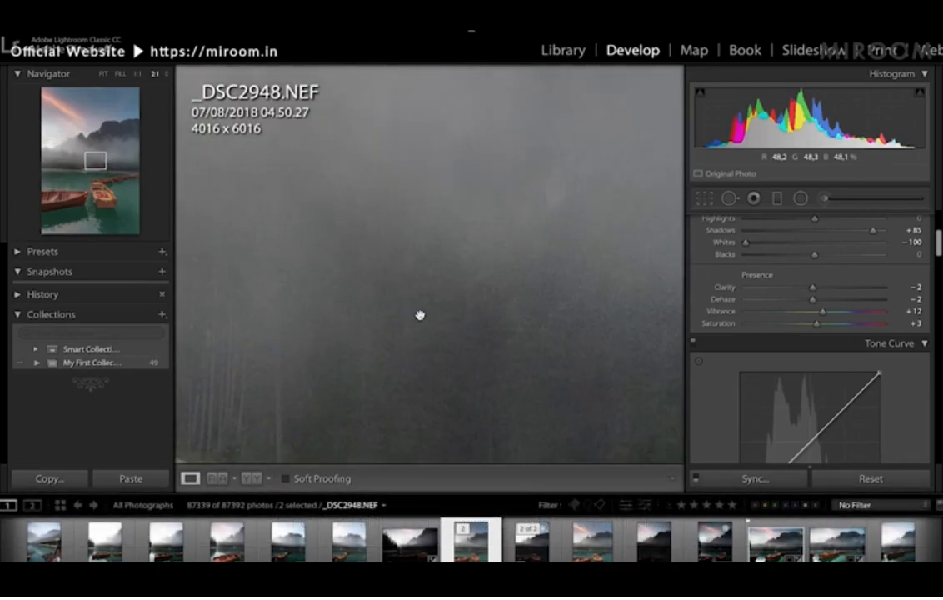
key("ctrl+minus")
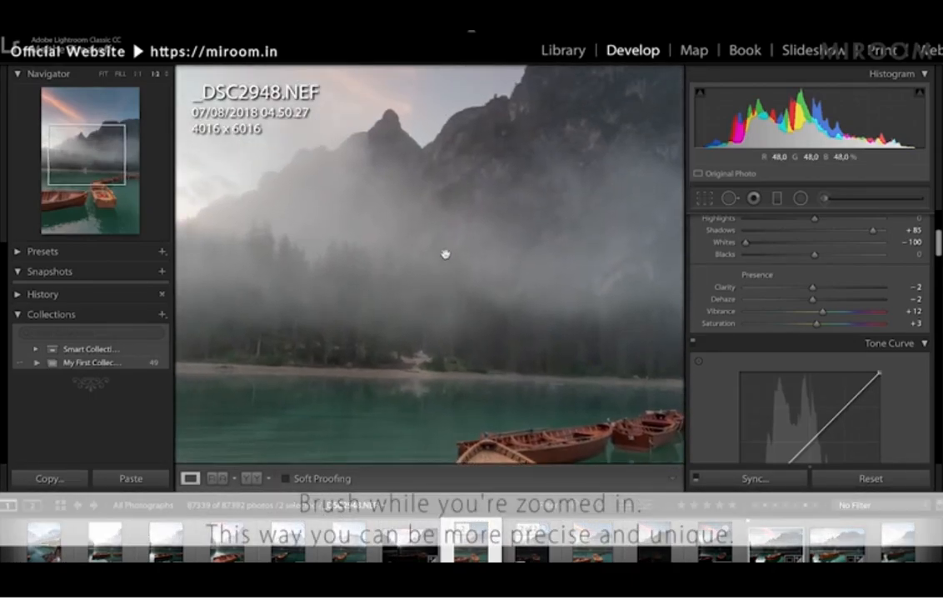
key("ctrl+equal")
left_click_drag(459, 226, 474, 337)
left_click_drag(492, 219, 624, 408)
left_click_drag(364, 269, 460, 293)
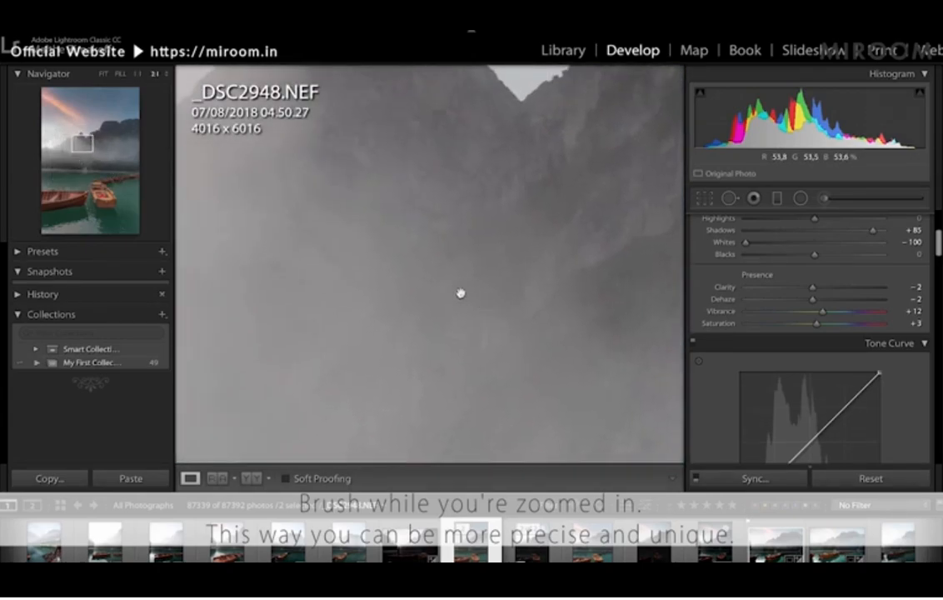
key("ctrl+minus")
key("ctrl+minus")
key("ctrl+minus")
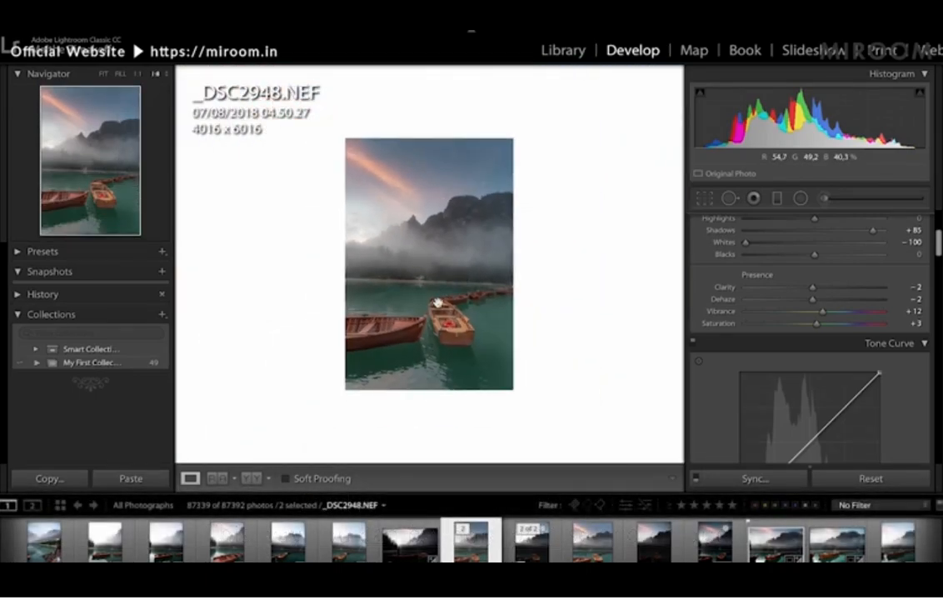
Step: Find the global HSL/Color adjustments below the tone curve and review the photo both enlarged and in full
key("ctrl+equal")
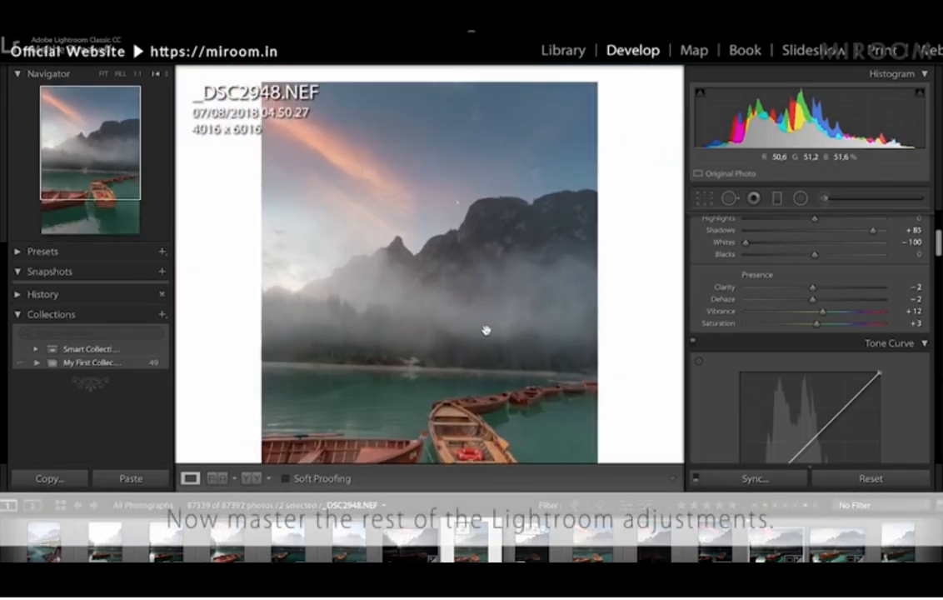
left_click_drag(485, 330, 488, 203)
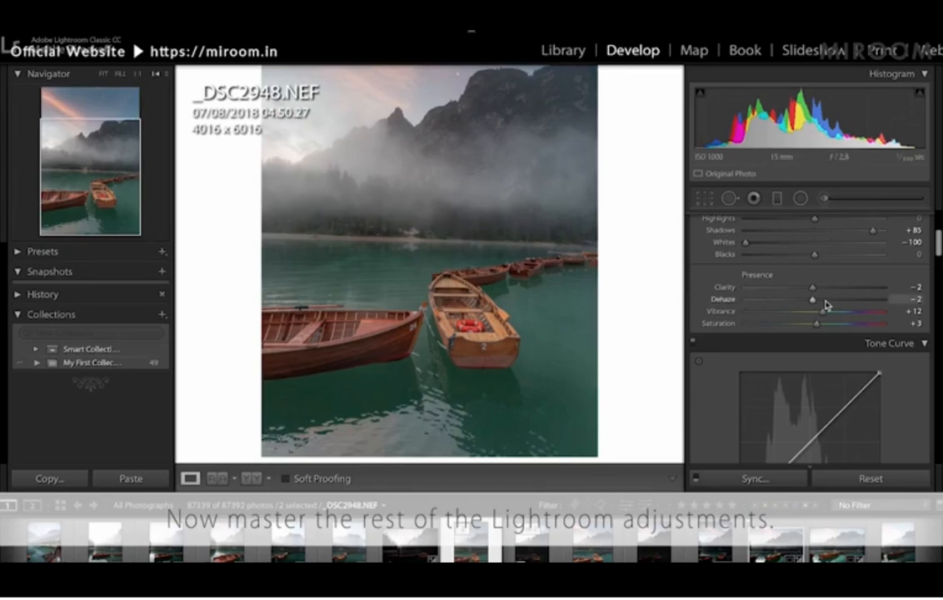
scroll(866, 319, "down", 5)
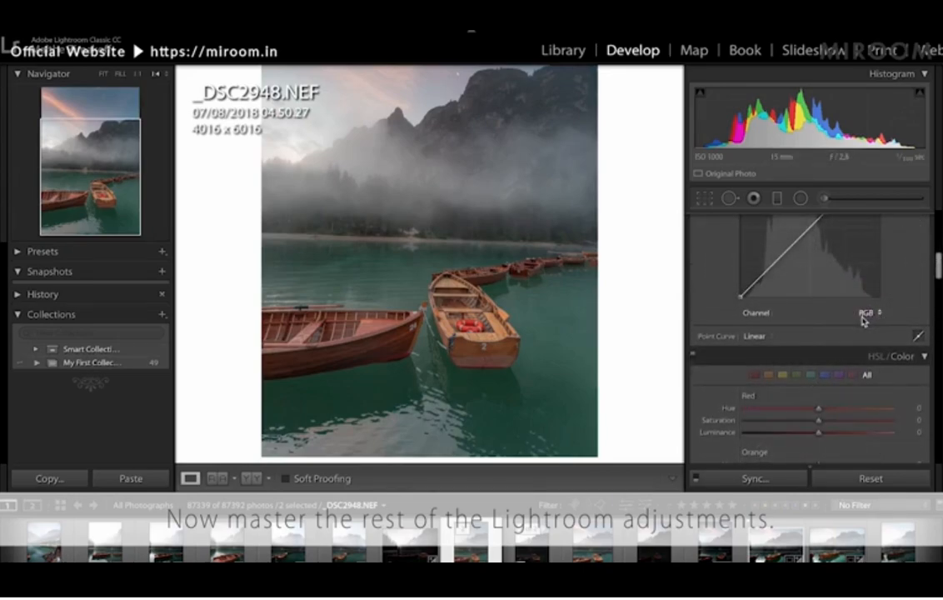
left_click(426, 247)
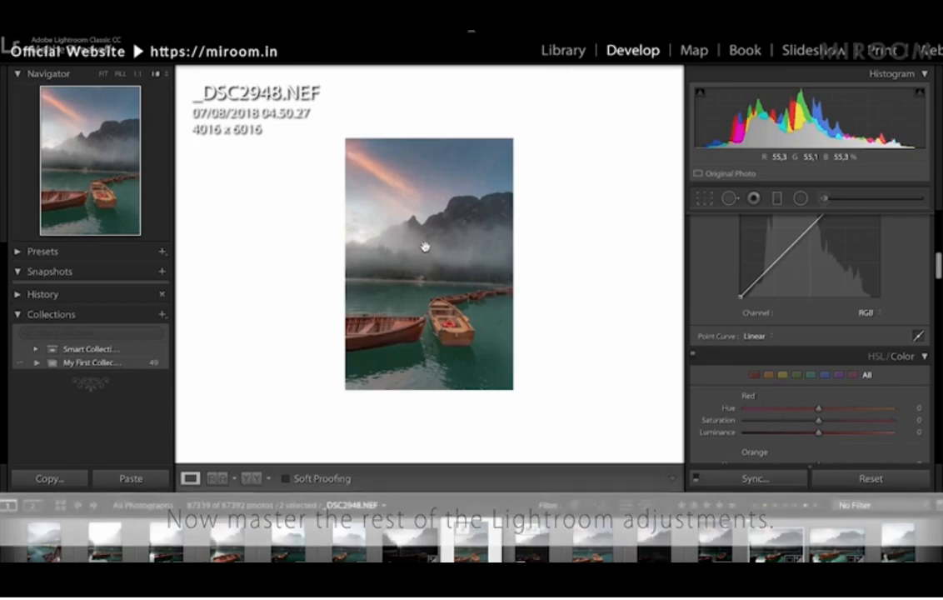
left_click(426, 246)
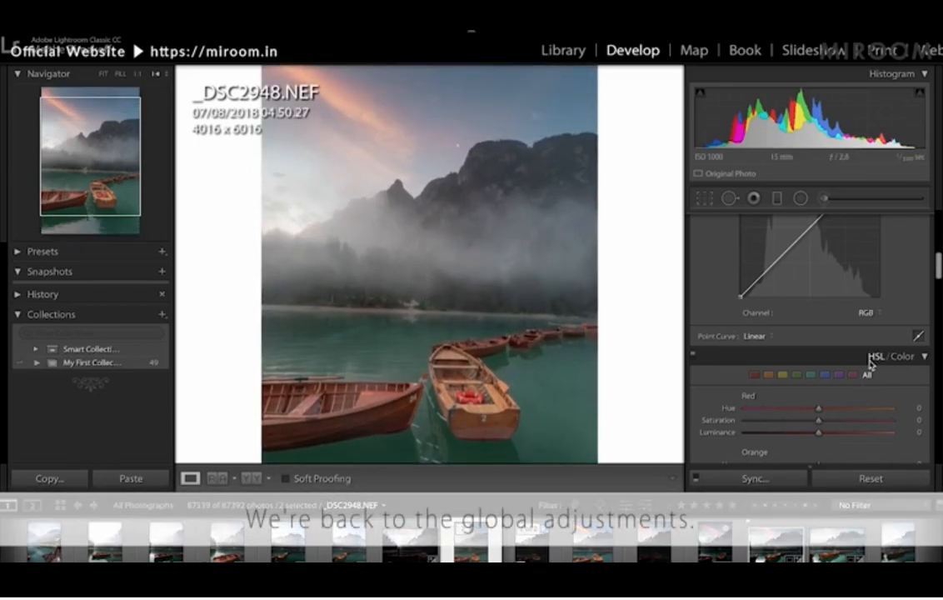
scroll(871, 364, "down", 3)
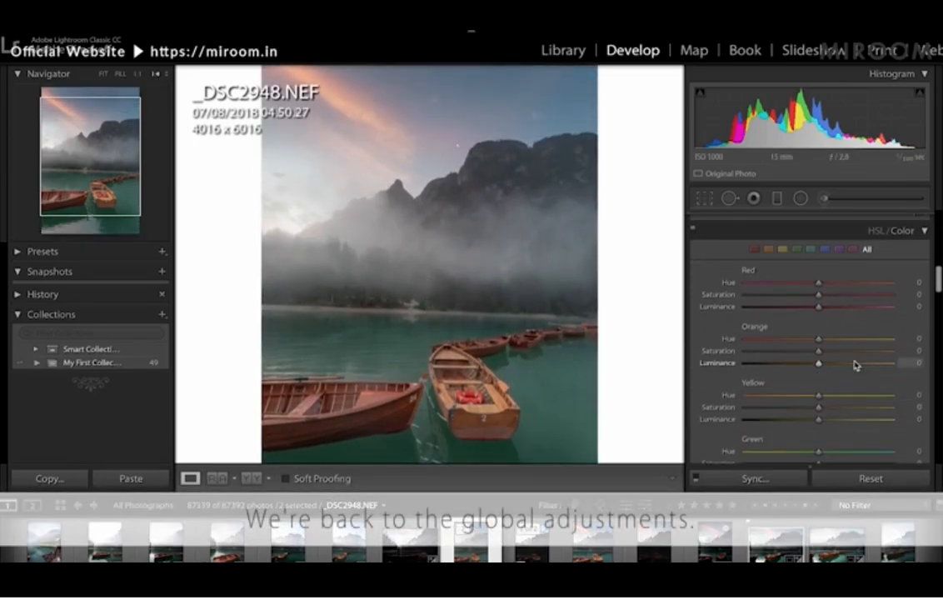
left_click(484, 248)
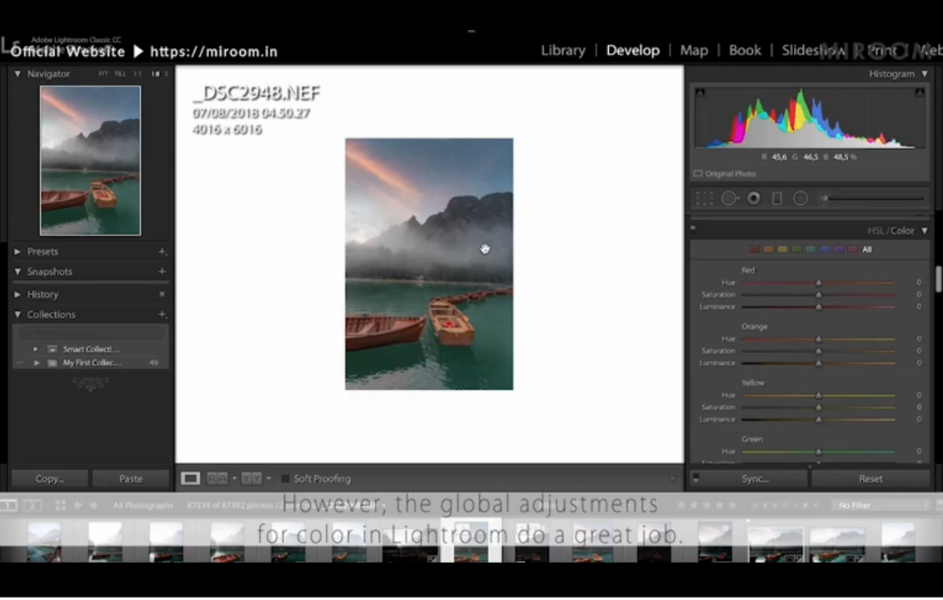
left_click(484, 249)
scroll(777, 341, "up", 1)
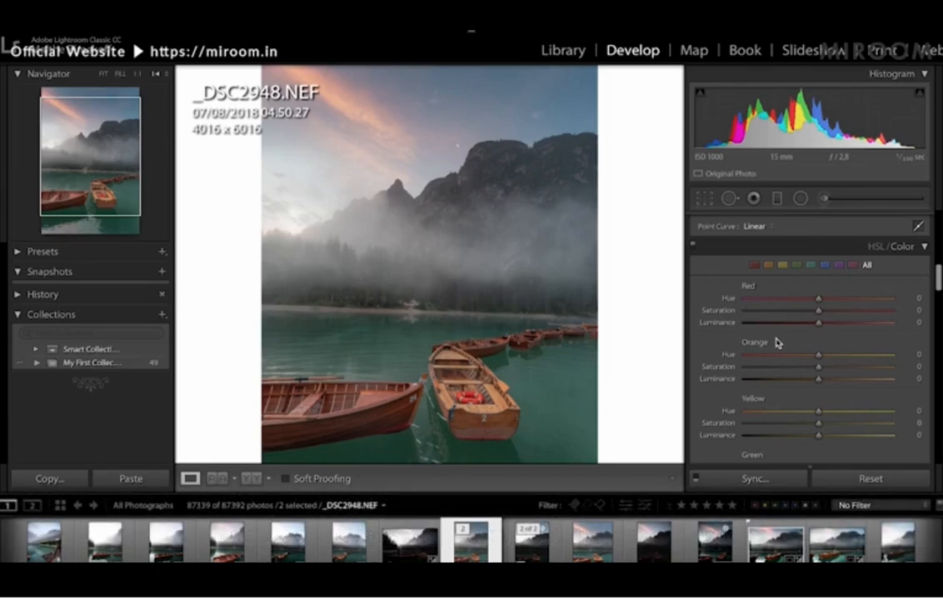
Step: Inspect the sky, mountains and boats up close, and try lowering the red luminance to -21
key("ctrl+=")
left_click_drag(542, 262, 545, 419)
left_click_drag(500, 332, 462, 178)
left_click_drag(474, 303, 499, 419)
left_click_drag(459, 279, 458, 346)
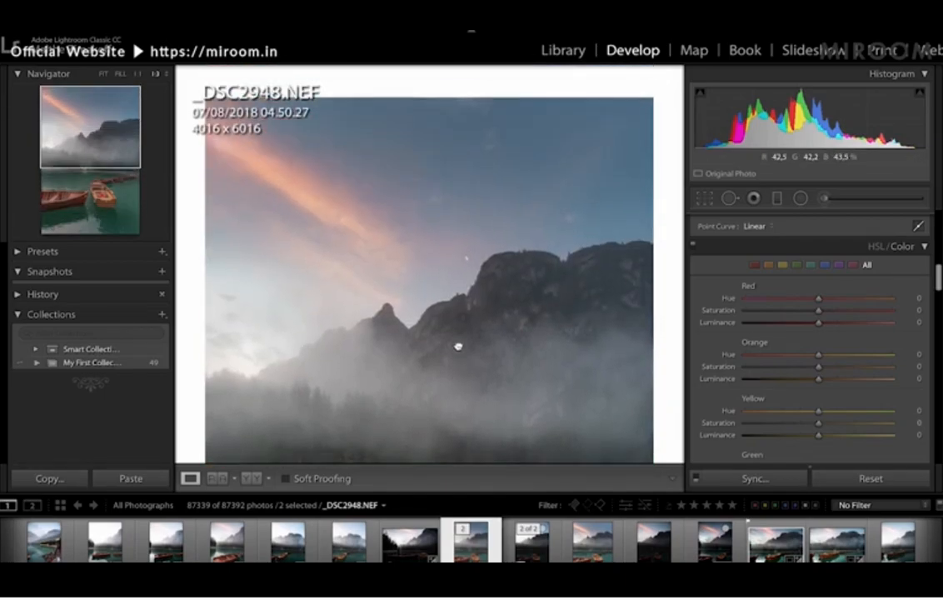
left_click_drag(451, 278, 457, 207)
left_click_drag(819, 323, 806, 329)
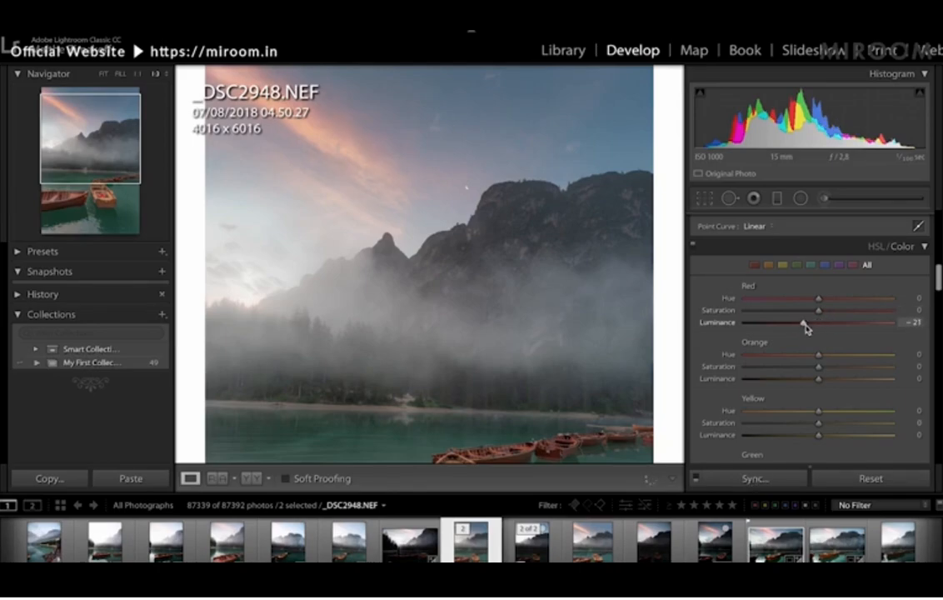
Step: Reset the red luminance and try -15 and the extreme -100 on the enlarged sunset cloud
left_click(491, 275)
left_click_drag(434, 200, 444, 260)
key("ctrl+equal")
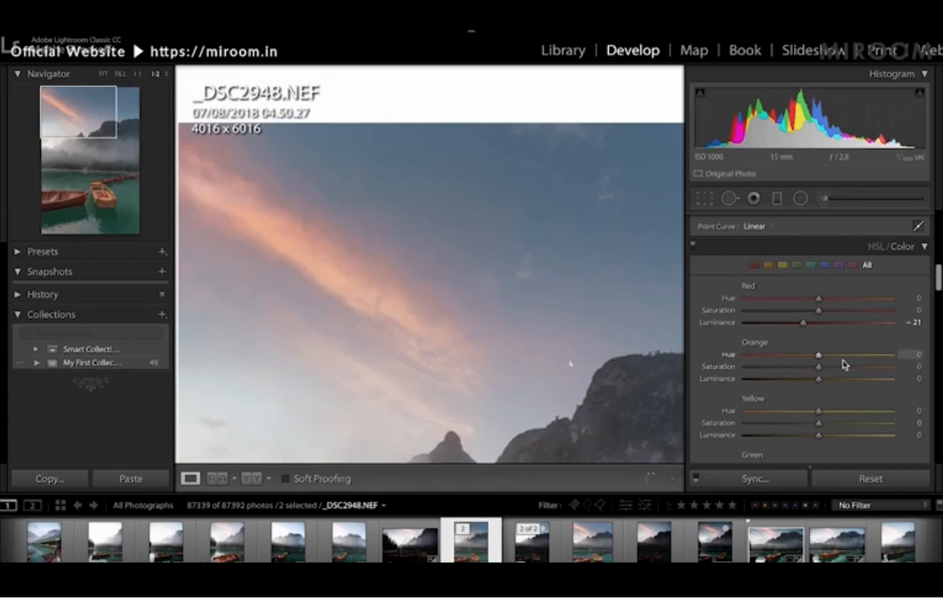
double_click(818, 324)
left_click_drag(818, 325, 807, 332)
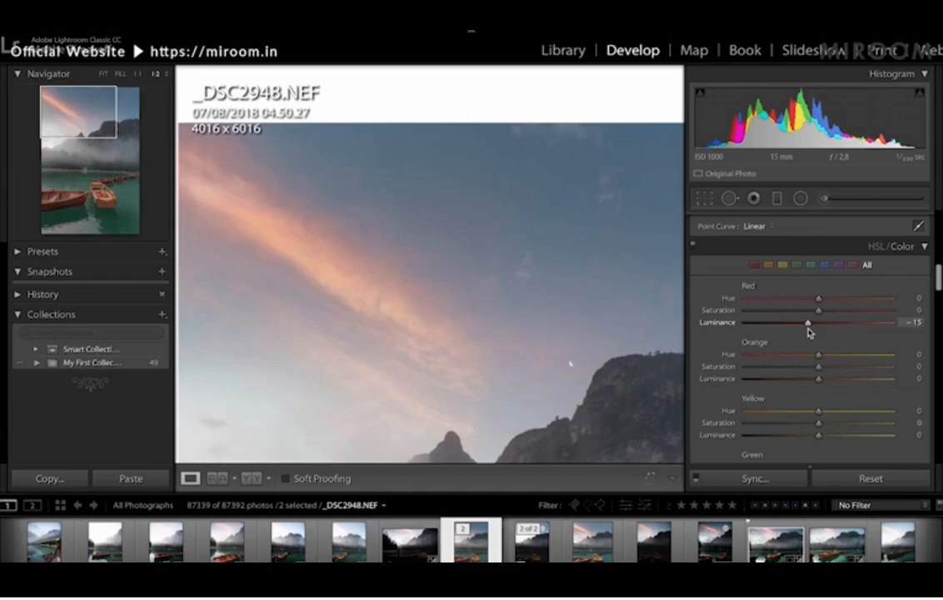
left_click_drag(808, 331, 732, 324)
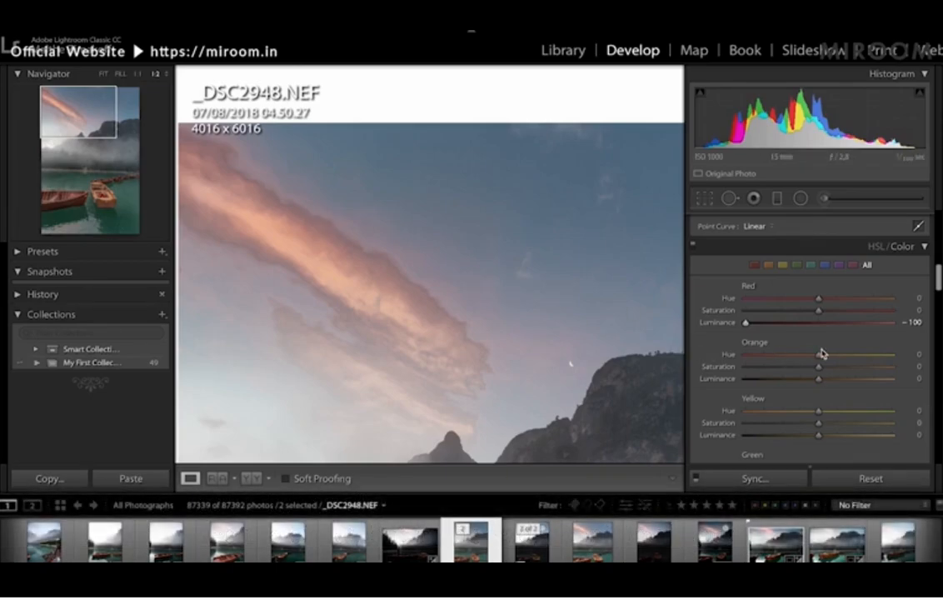
Step: Set the red luminance to -7 and the red saturation to +22
left_click(817, 324)
left_click_drag(816, 325, 815, 326)
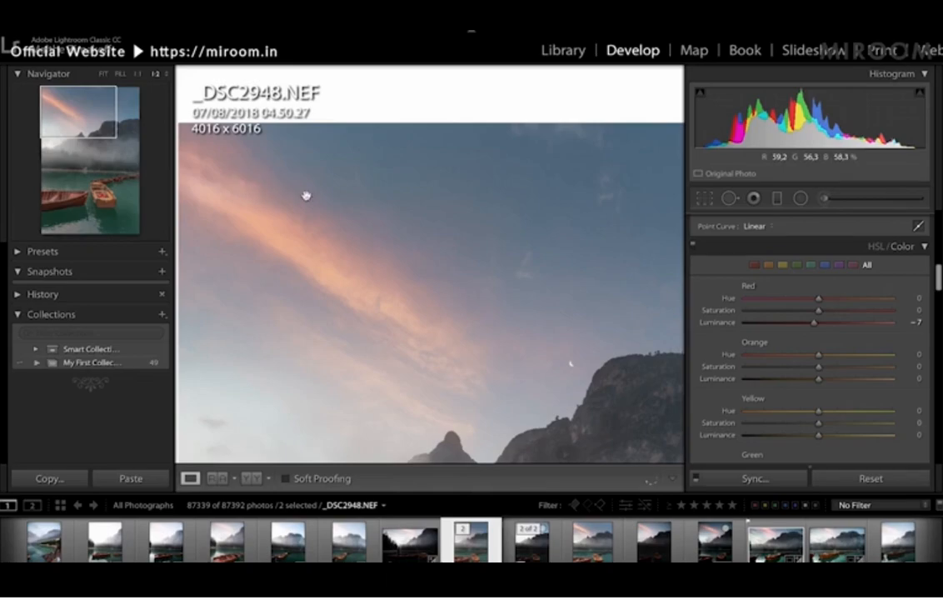
left_click_drag(840, 315, 836, 311)
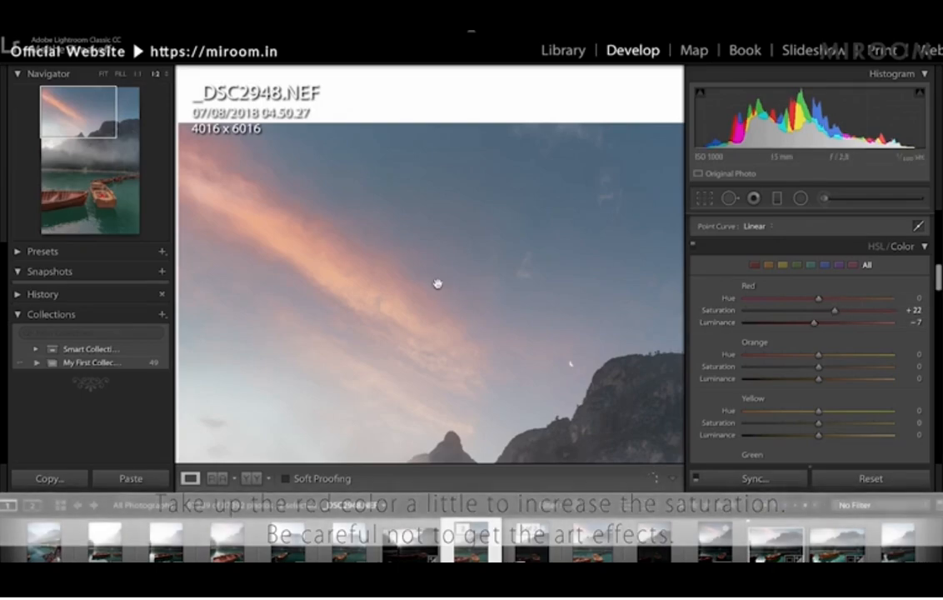
Step: Check the red color changes on the enlarged sunset cloud, in the whole photo and down to the boats
key("ctrl+=")
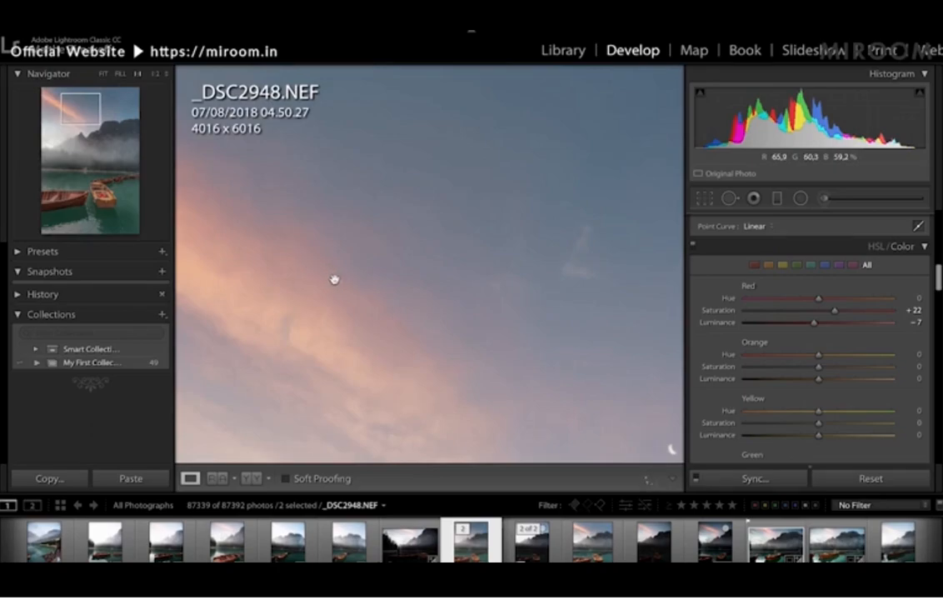
key("ctrl+minus")
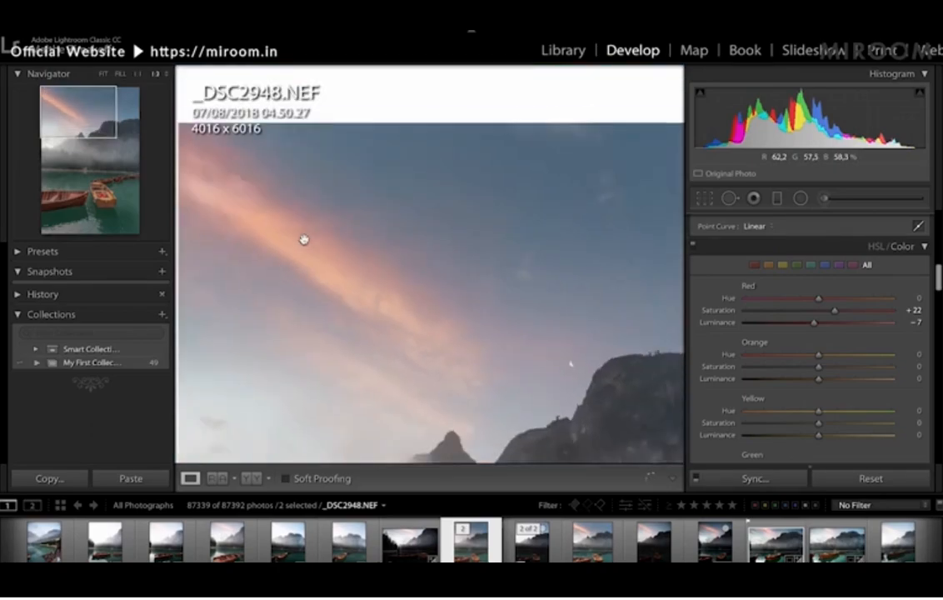
key("ctrl+minus")
key("ctrl+minus")
key("ctrl+minus")
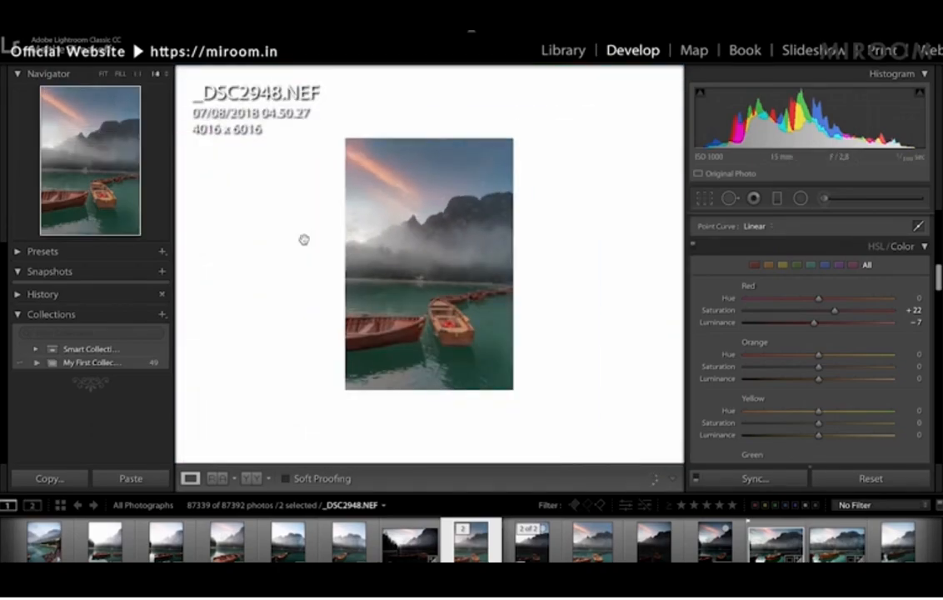
key("ctrl+=")
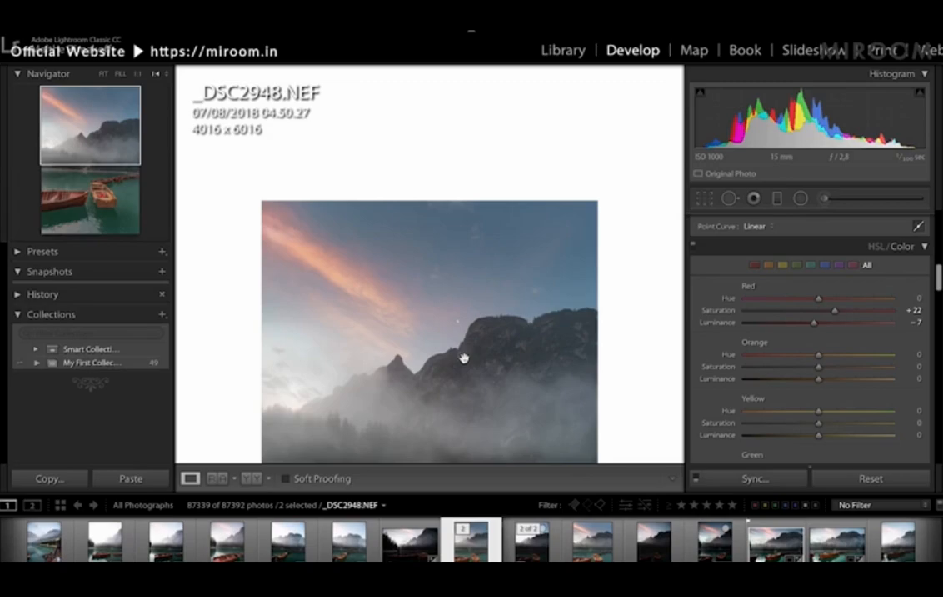
left_click_drag(464, 359, 444, 257)
left_click_drag(480, 331, 505, 215)
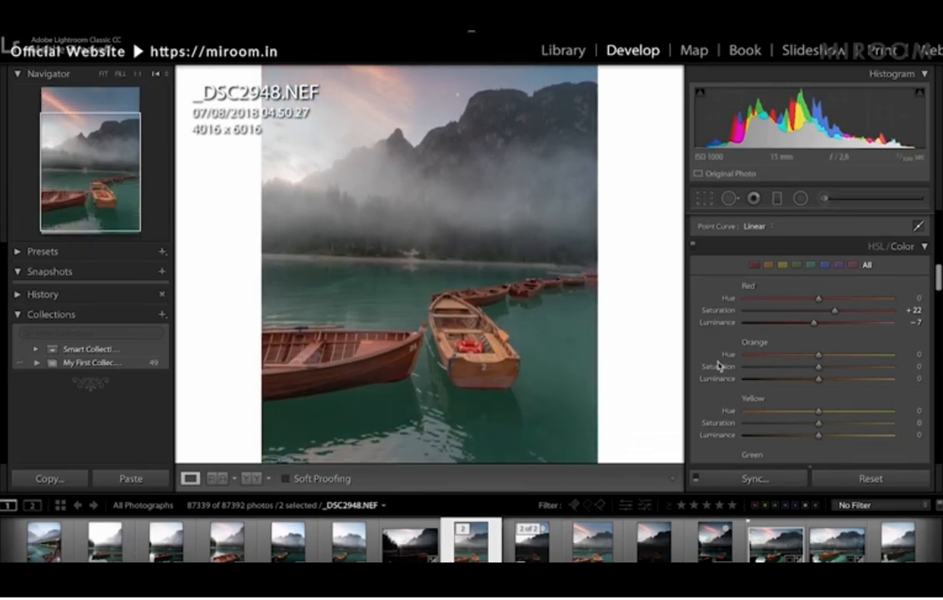
Step: Turn off the HSL/Color adjustments to compare the photo without them
scroll(732, 361, "up", 1)
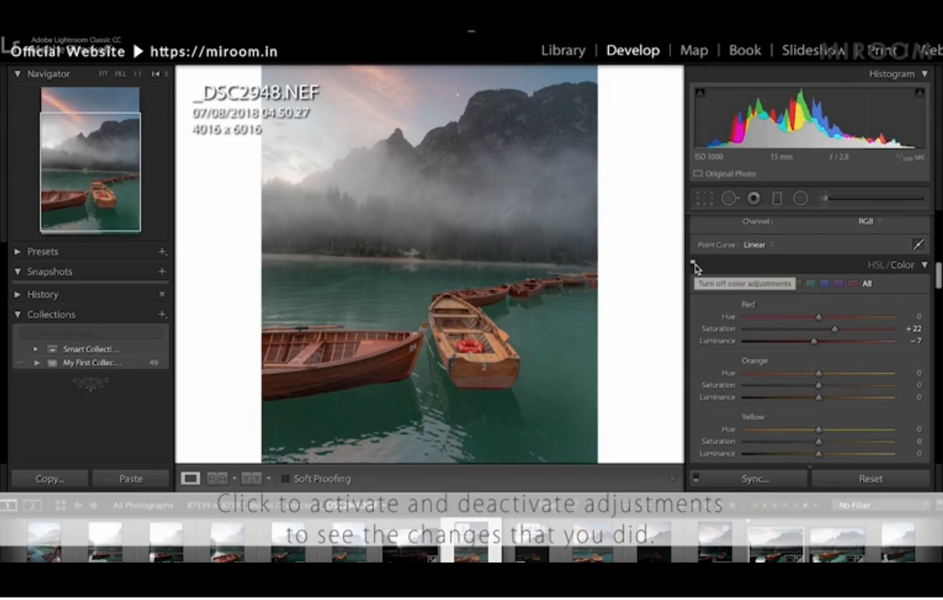
left_click(695, 266)
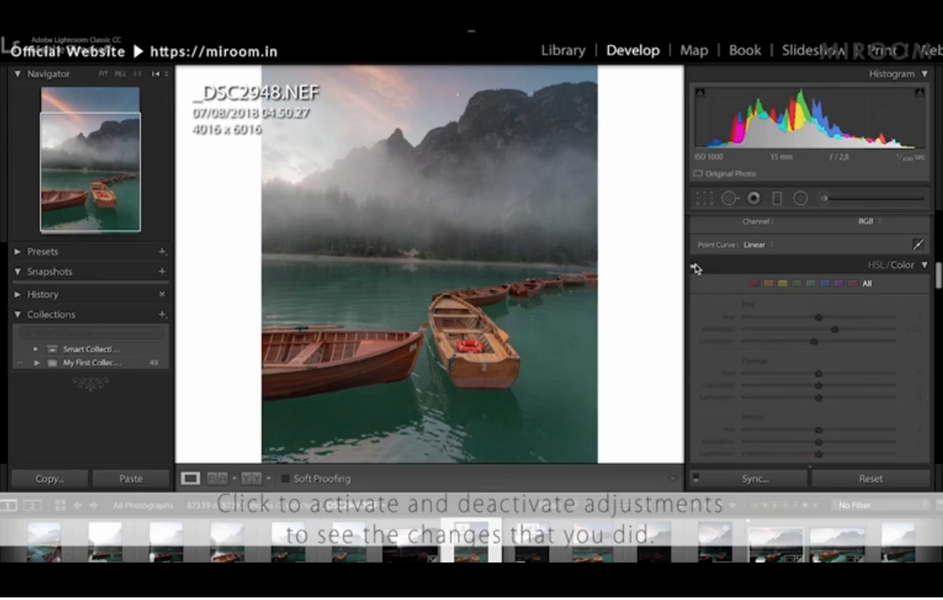
Step: Compare the boats and the sunset sky with and without the HSL/Color adjustments, leaving them turned on
left_click(695, 266)
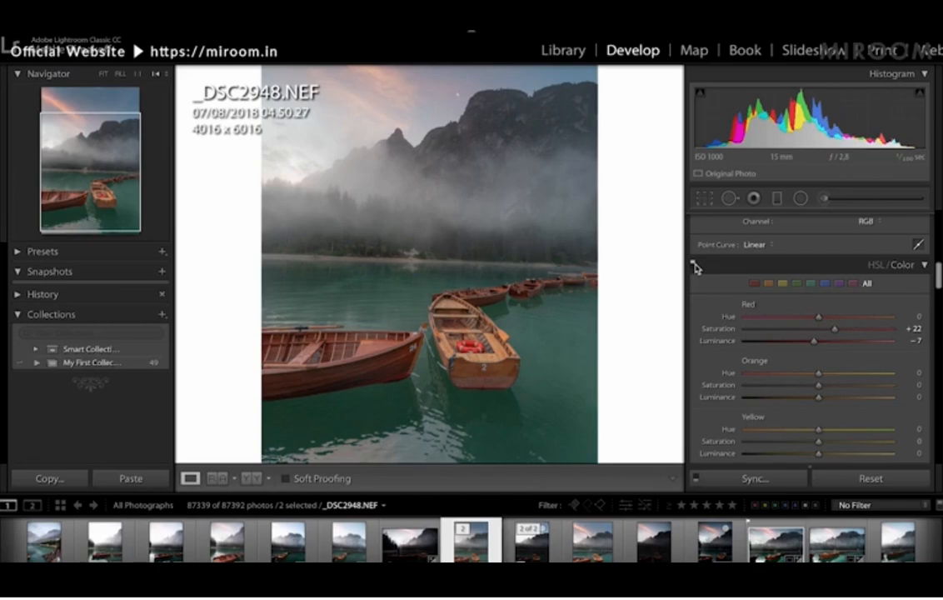
left_click_drag(520, 225, 524, 350)
left_click(695, 268)
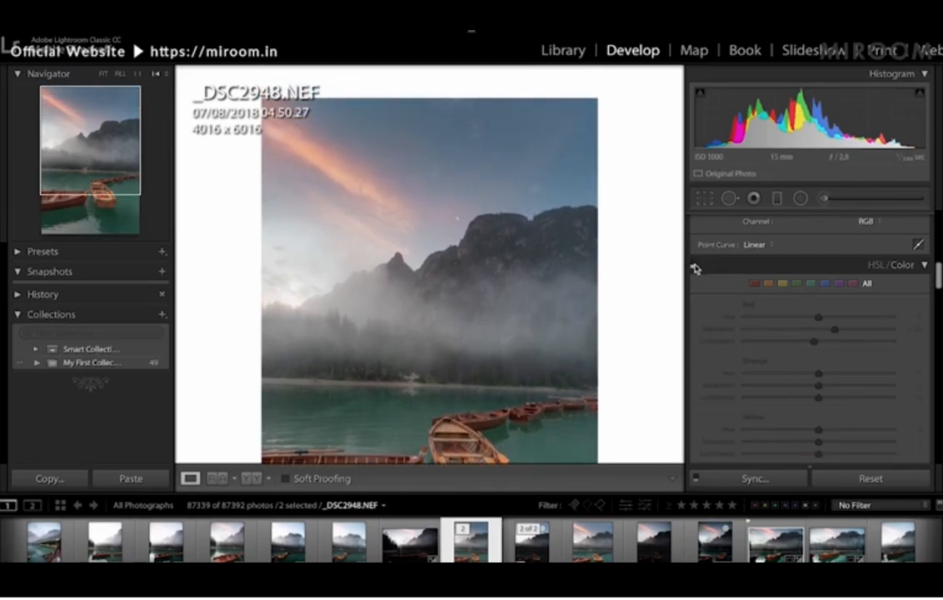
left_click(694, 267)
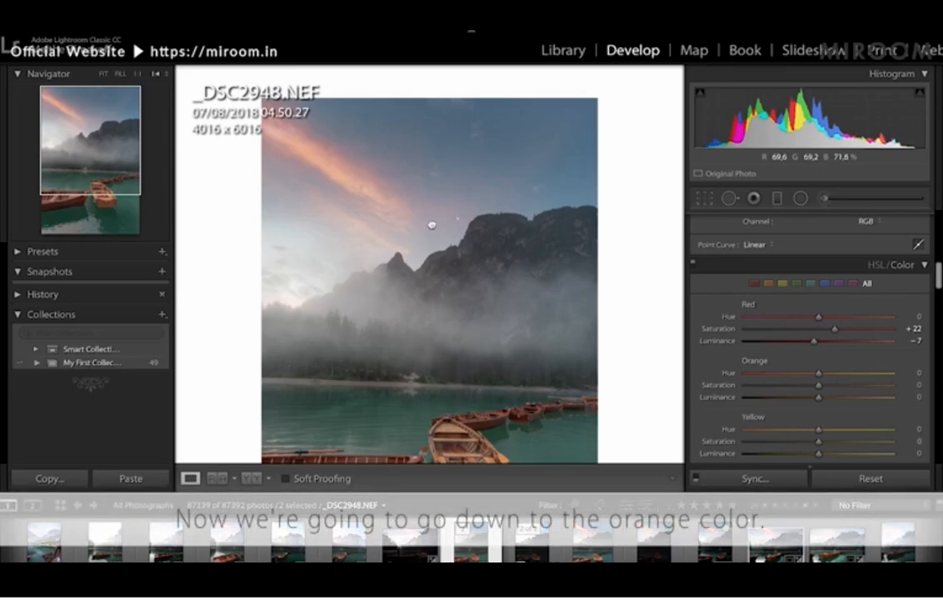
left_click_drag(420, 229, 425, 106)
left_click_drag(491, 238, 490, 333)
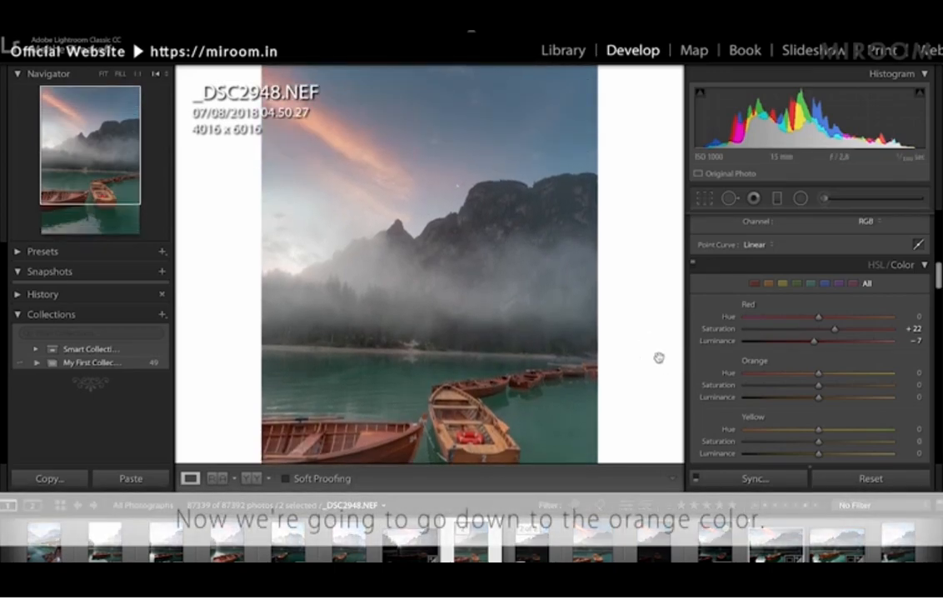
Step: Try the red hue at the extremes -100 and +100 and return it to 0
scroll(819, 379, "down", 1)
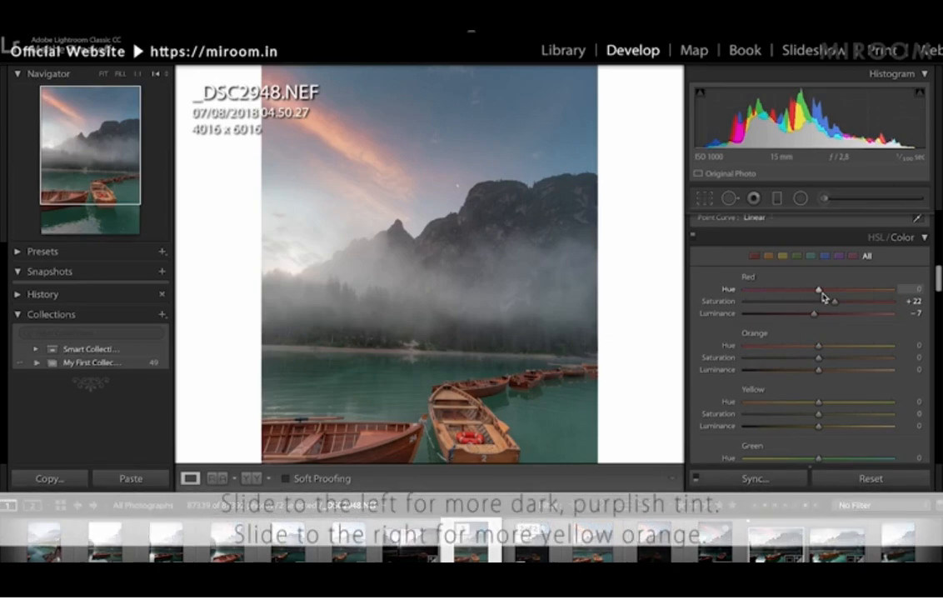
left_click_drag(819, 290, 718, 292)
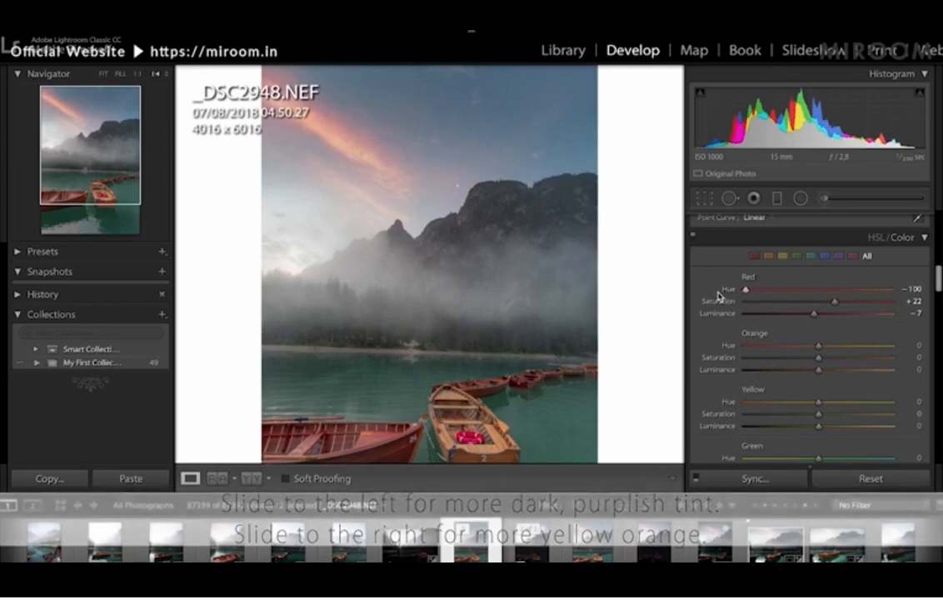
left_click_drag(791, 291, 932, 287)
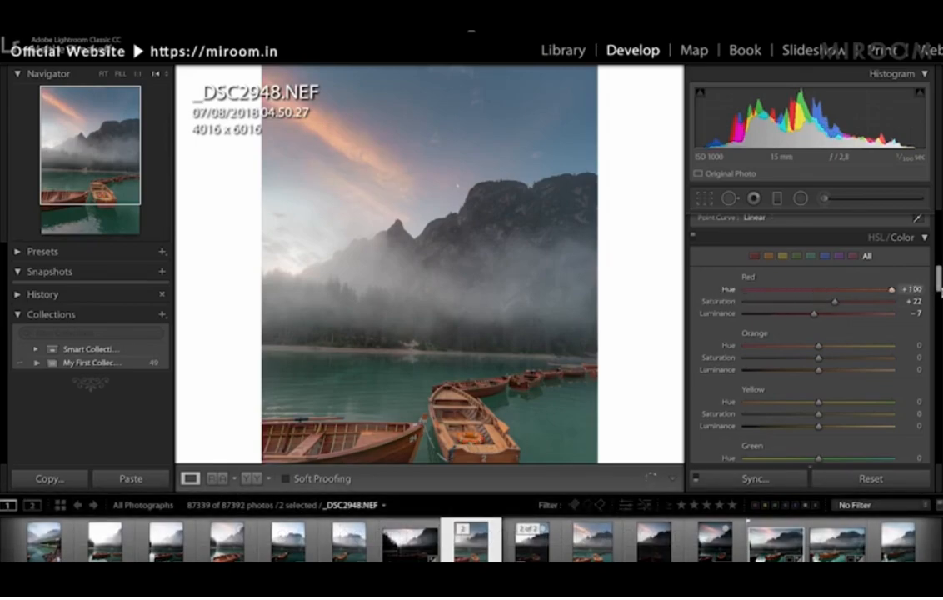
left_click_drag(938, 291, 821, 289)
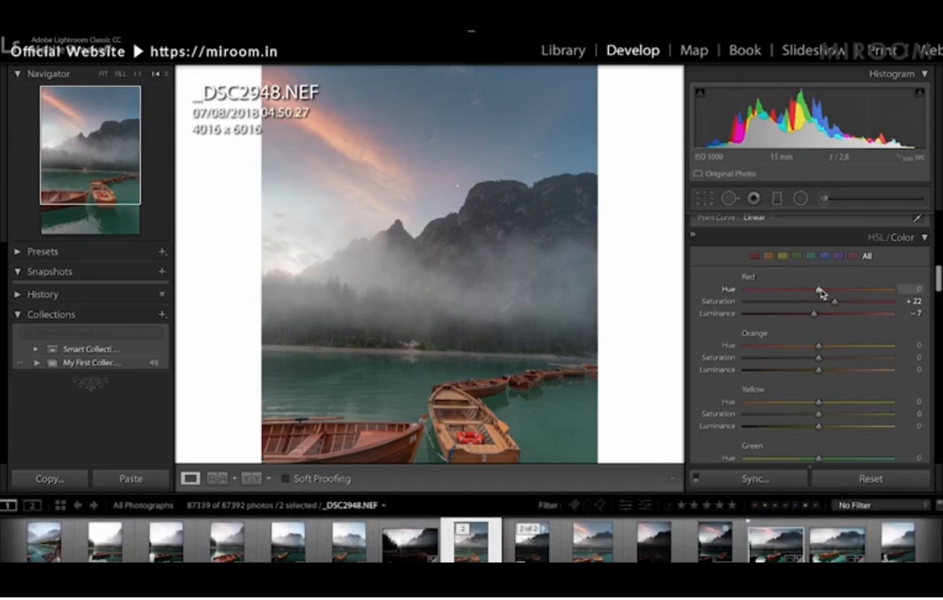
Step: Enlarge the sunset cloud, test red hues of -99, -19 and -96 on it, and settle on -14
left_click(484, 200)
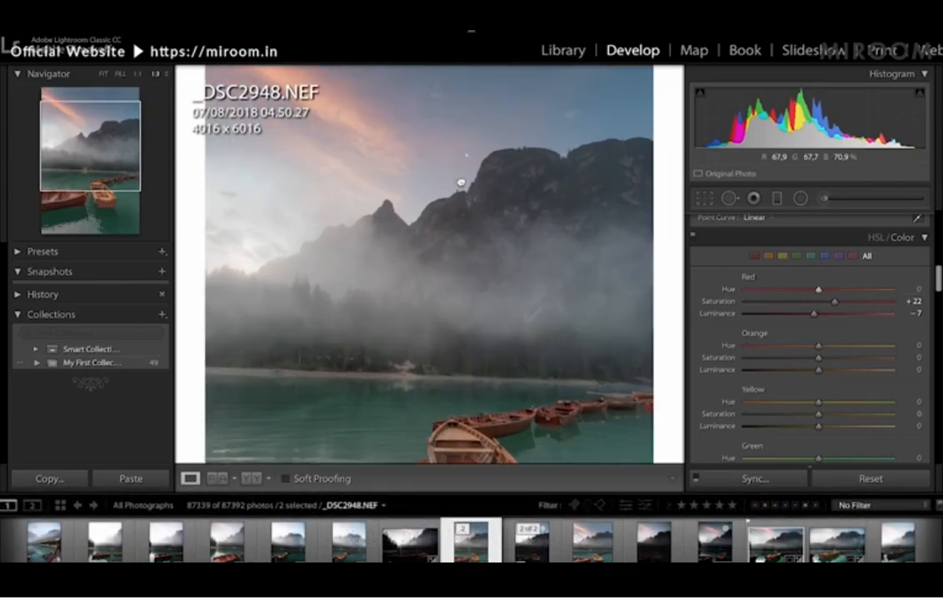
left_click(746, 292)
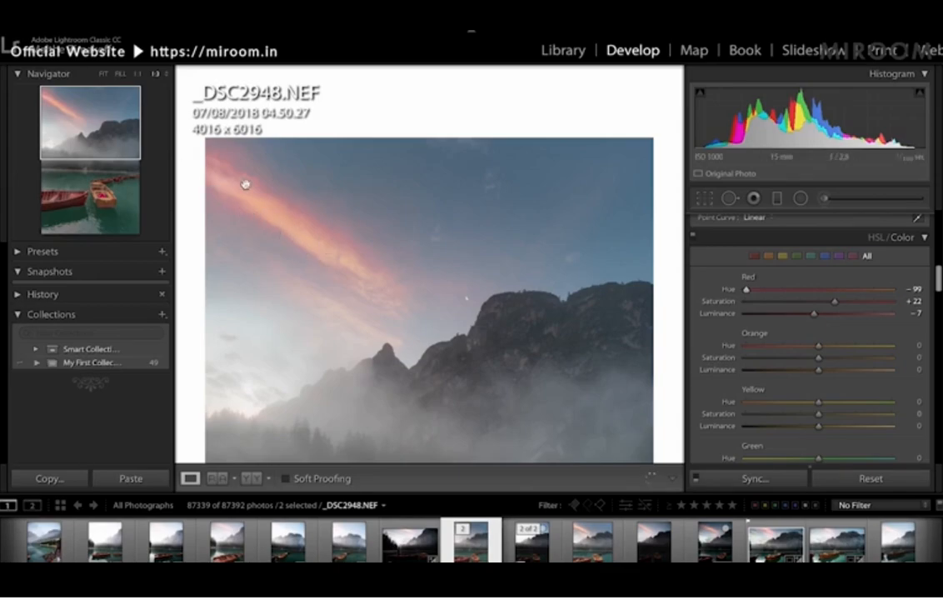
left_click(816, 290)
left_click_drag(817, 292, 807, 296)
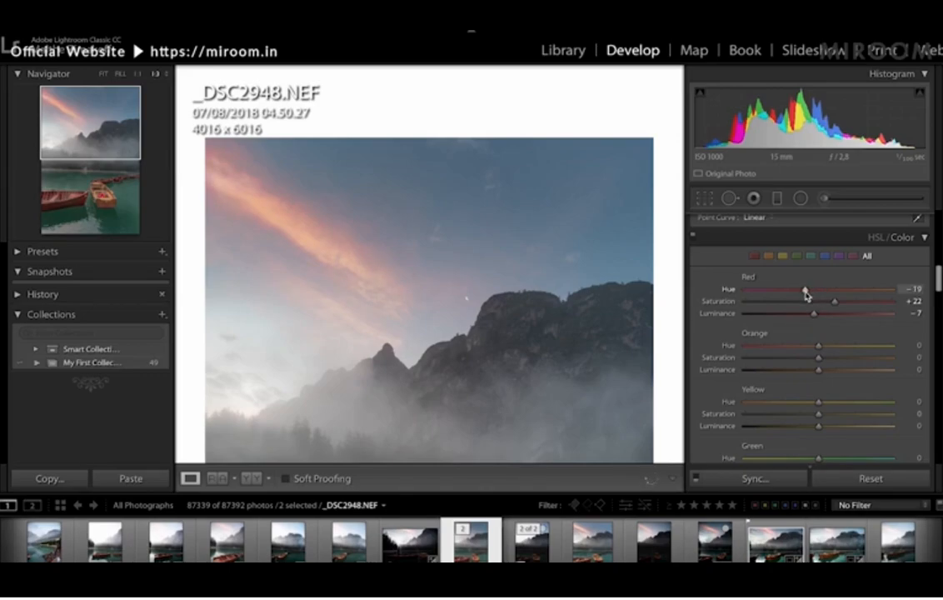
left_click_drag(806, 294, 750, 292)
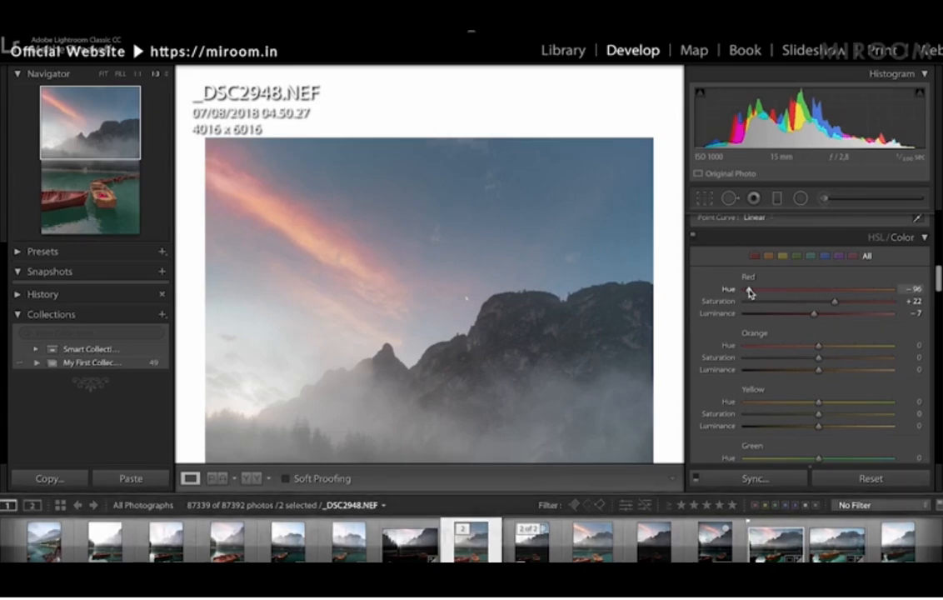
left_click_drag(749, 291, 810, 295)
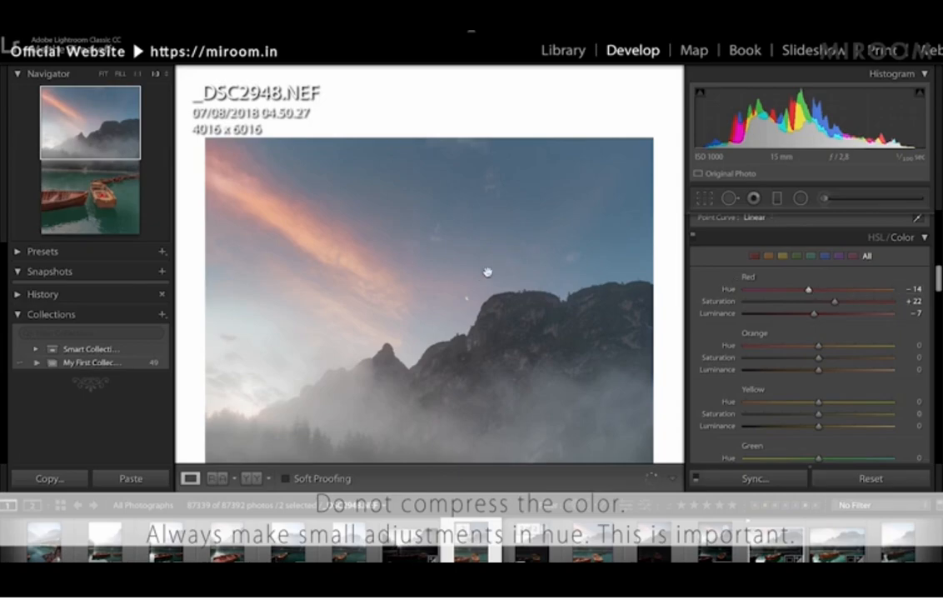
Step: Try the orange hue at -100 and +100 on the sunset cloud and bring it to a slight positive shift
scroll(458, 275, "down", 2)
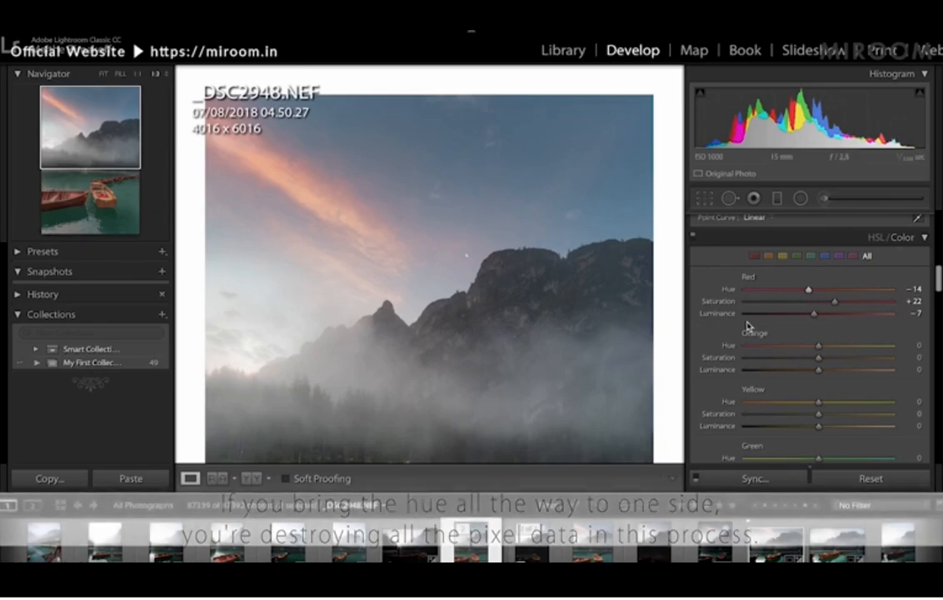
scroll(748, 325, "down", 2)
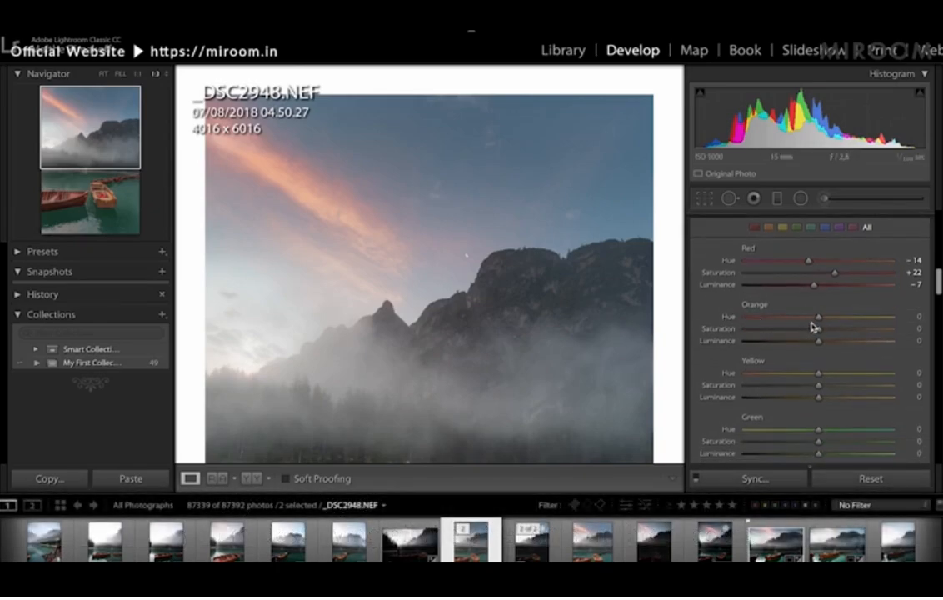
left_click(806, 318)
left_click_drag(805, 318, 721, 316)
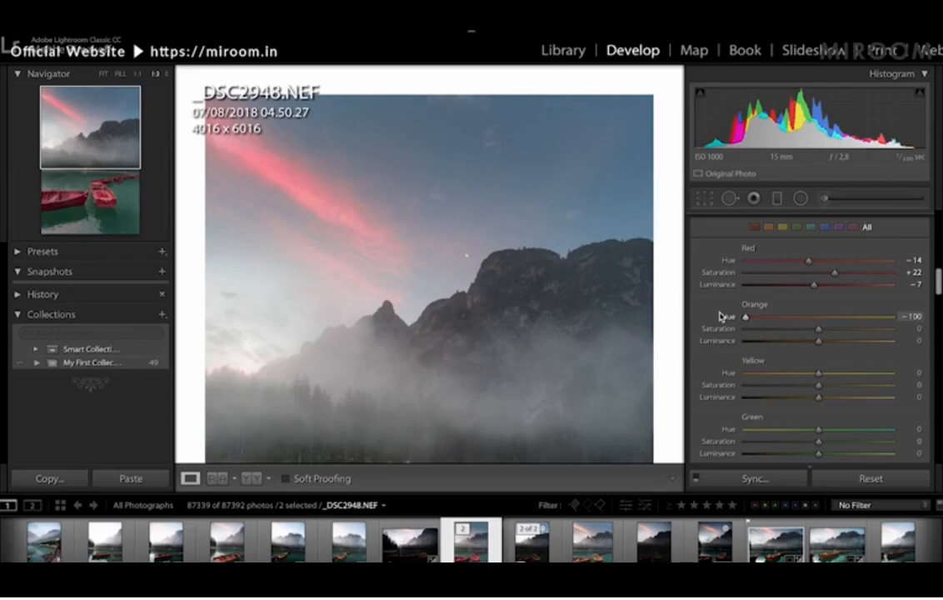
left_click_drag(745, 317, 891, 316)
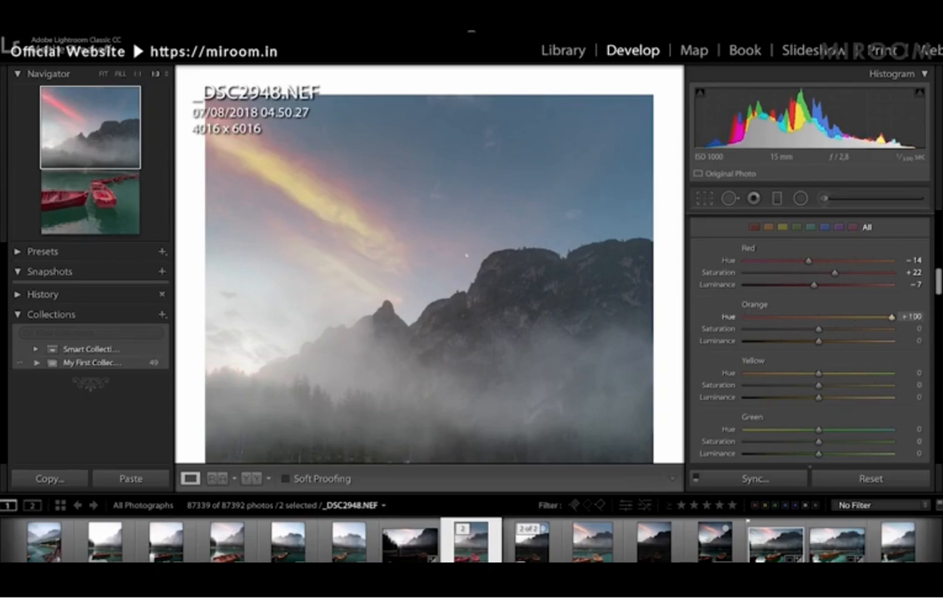
left_click_drag(728, 317, 661, 318)
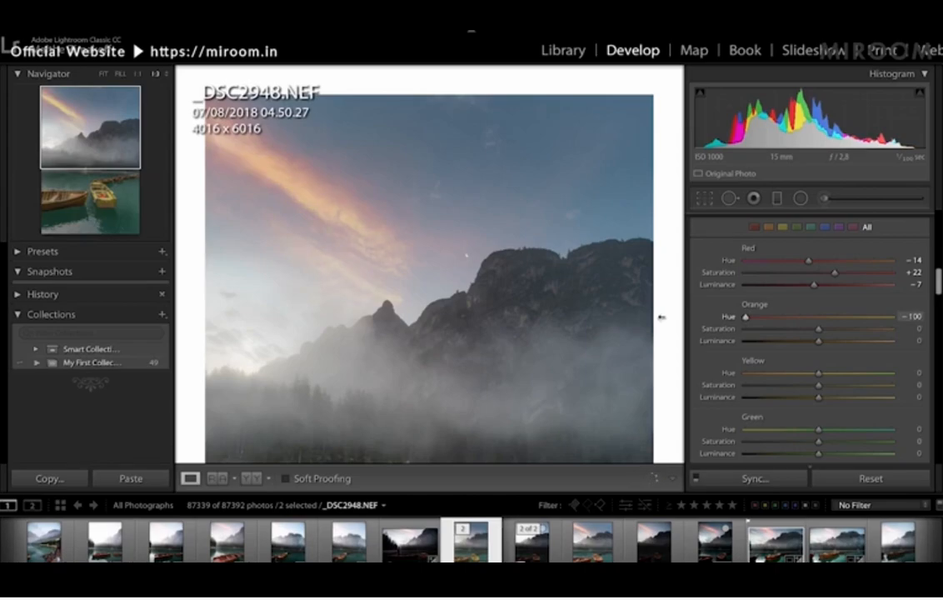
left_click_drag(667, 317, 928, 329)
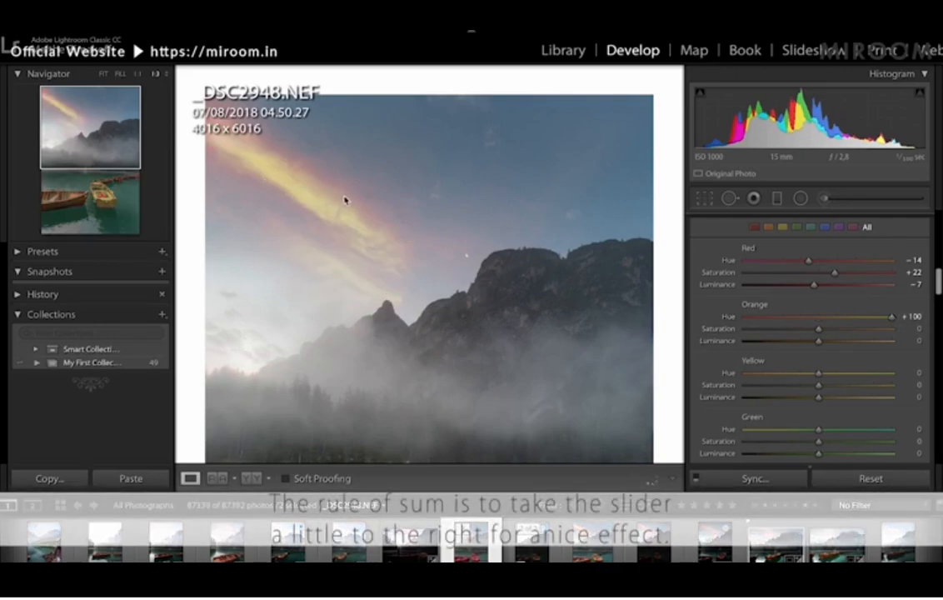
left_click(823, 317)
left_click_drag(823, 320, 825, 319)
Step: Try orange hues of -4, -62 and +35 on the boats
left_click_drag(535, 341, 508, 93)
left_click_drag(503, 308, 495, 255)
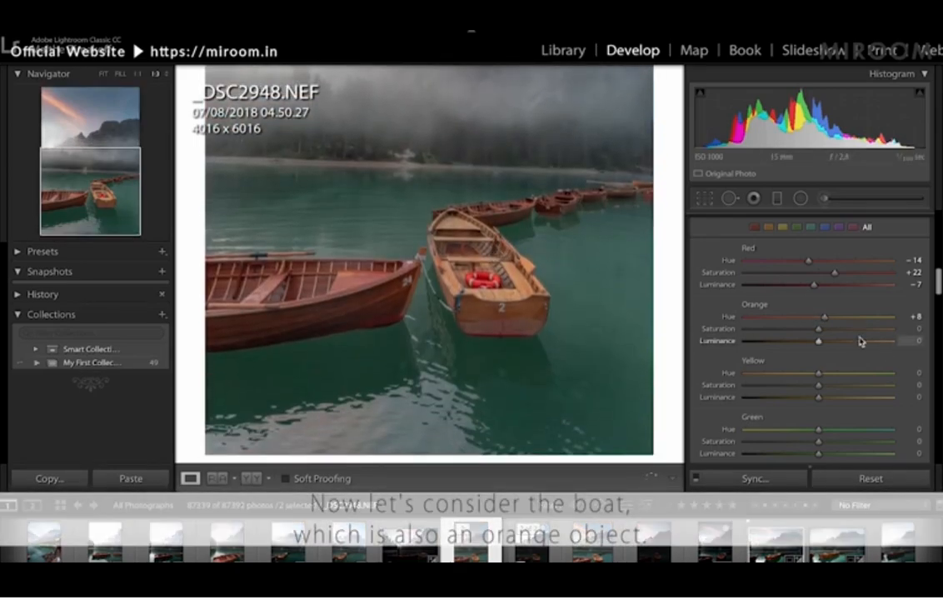
left_click_drag(817, 320, 816, 320)
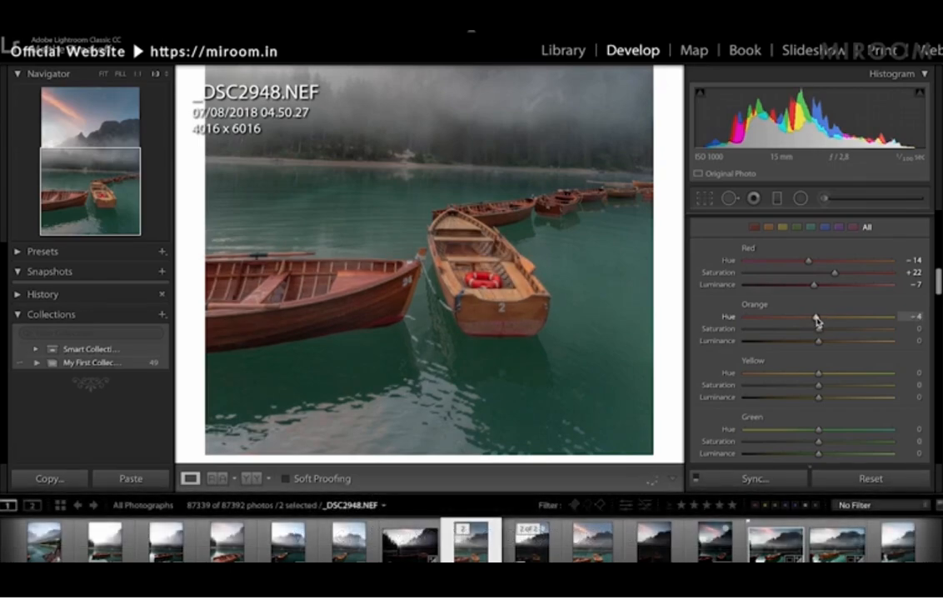
left_click_drag(816, 320, 852, 319)
left_click_drag(851, 319, 774, 322)
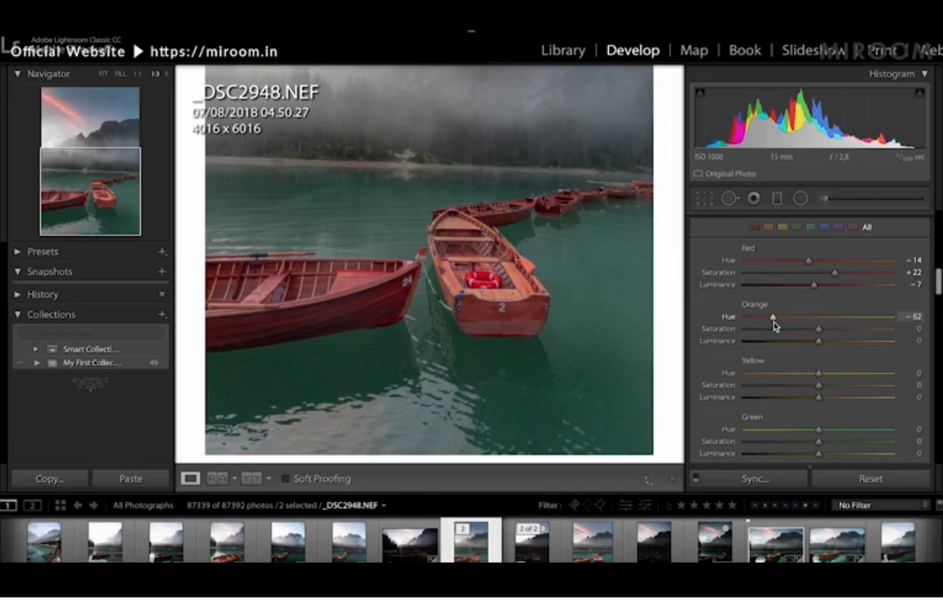
left_click_drag(774, 323, 847, 319)
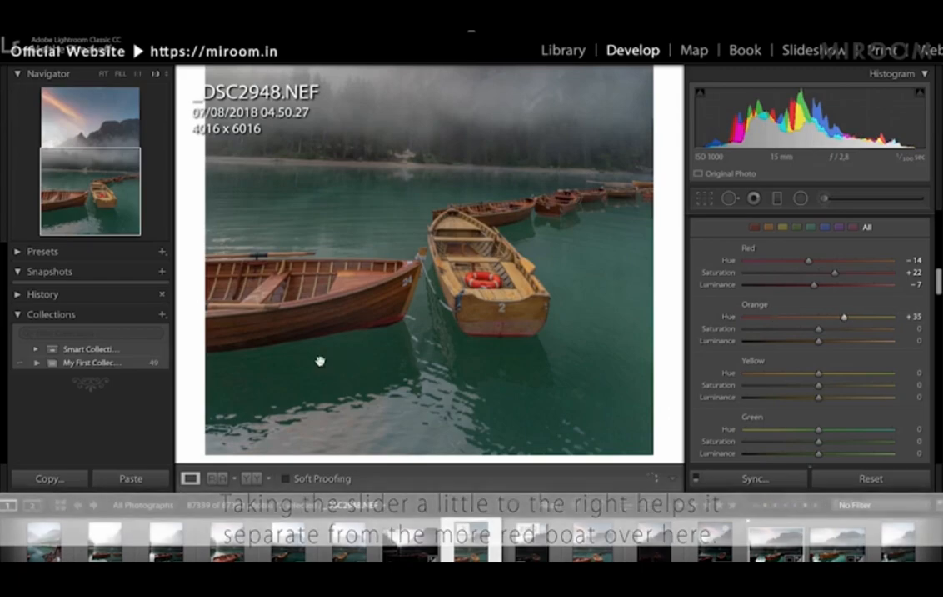
Step: Try an orange hue of -68 on the further enlarged boats
key("ctrl+equal")
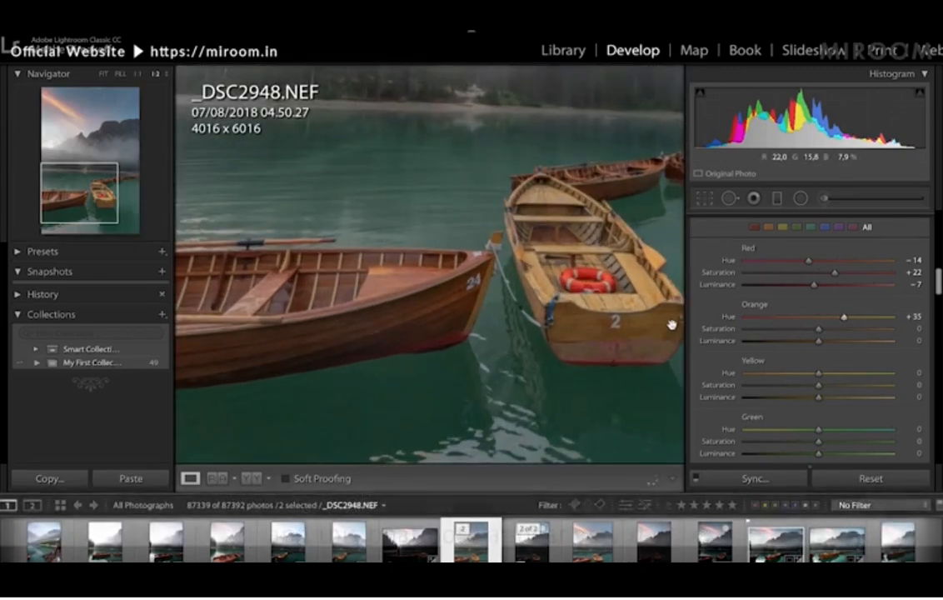
left_click(770, 319)
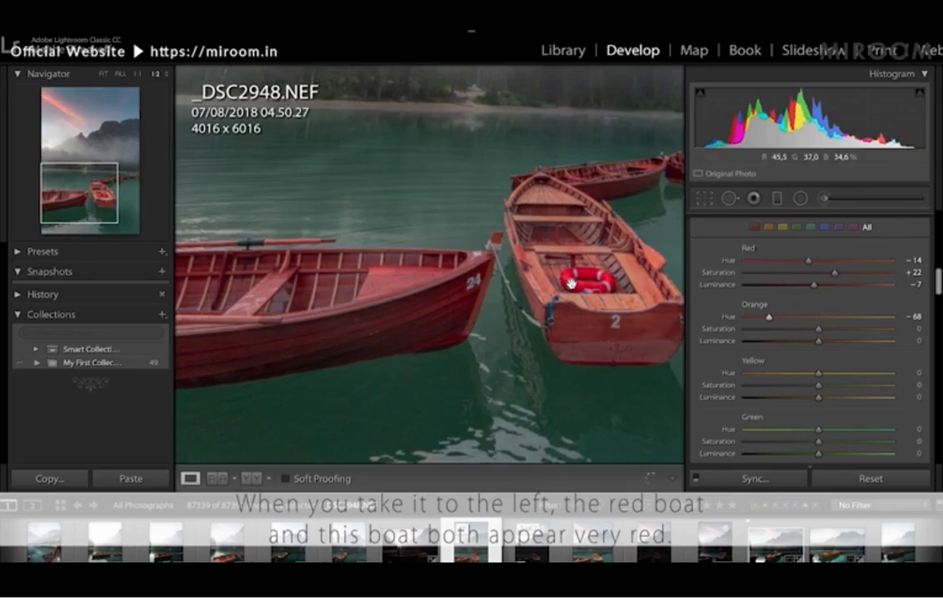
left_click_drag(517, 258, 484, 258)
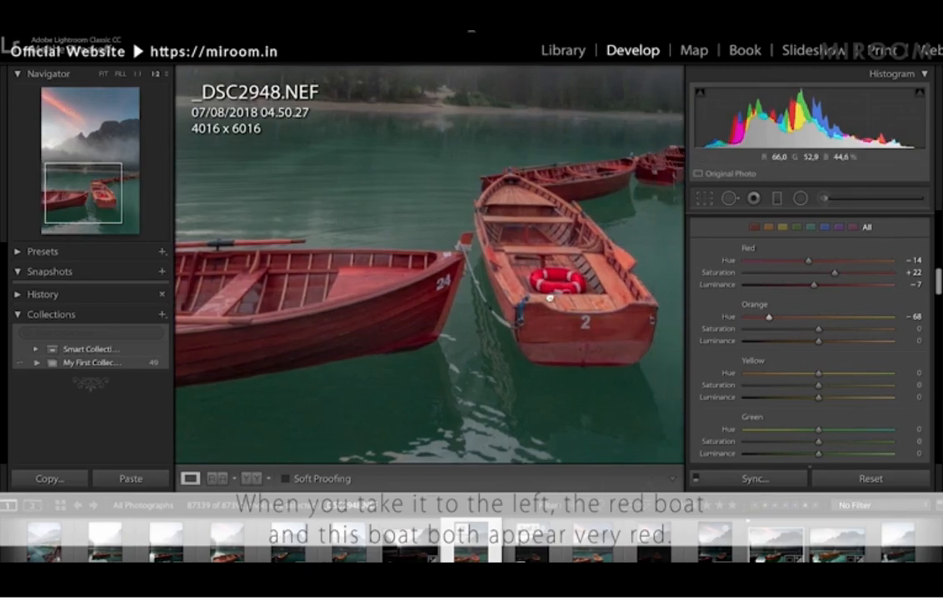
Step: Reset the orange hue and set it to +8
left_click(831, 317)
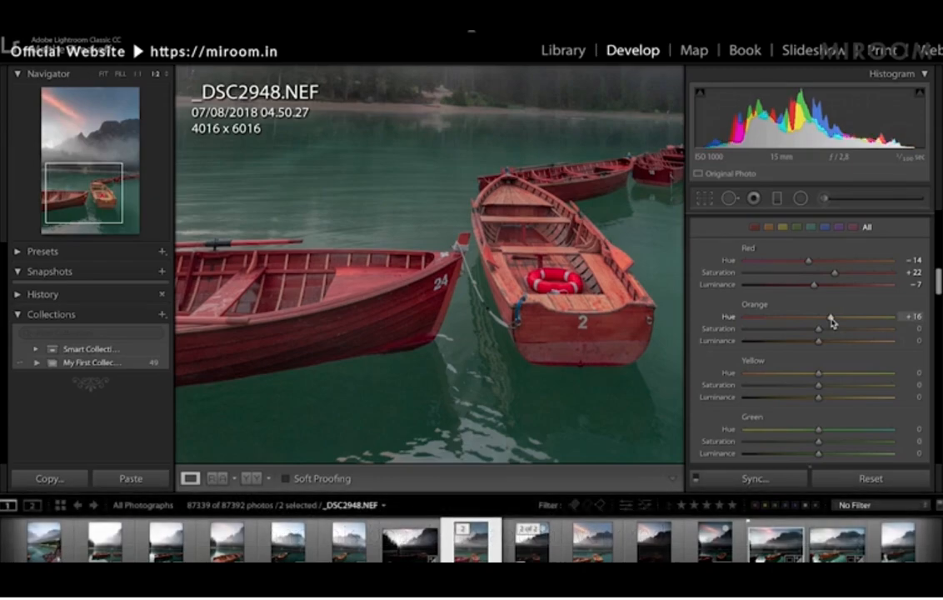
double_click(830, 318)
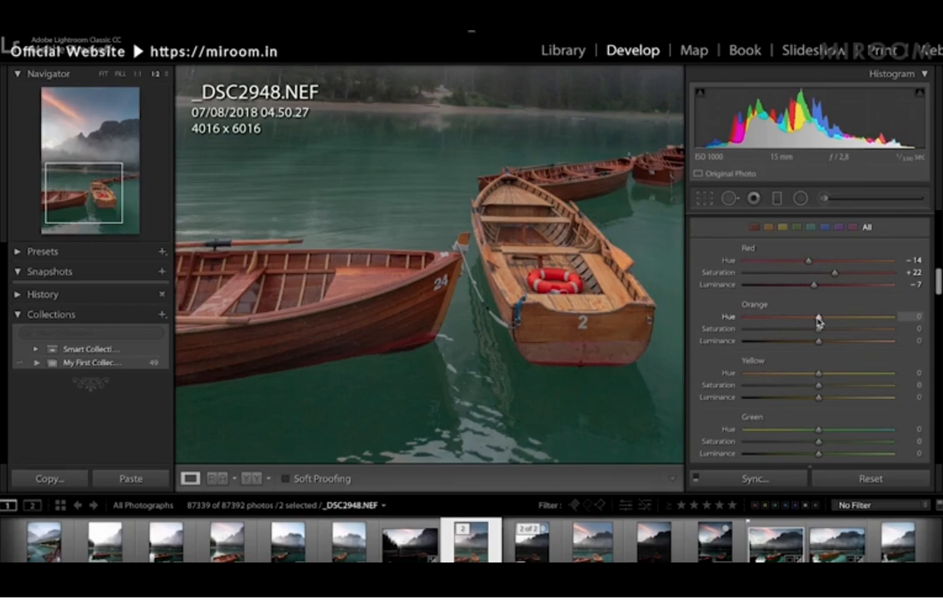
left_click_drag(821, 320, 825, 320)
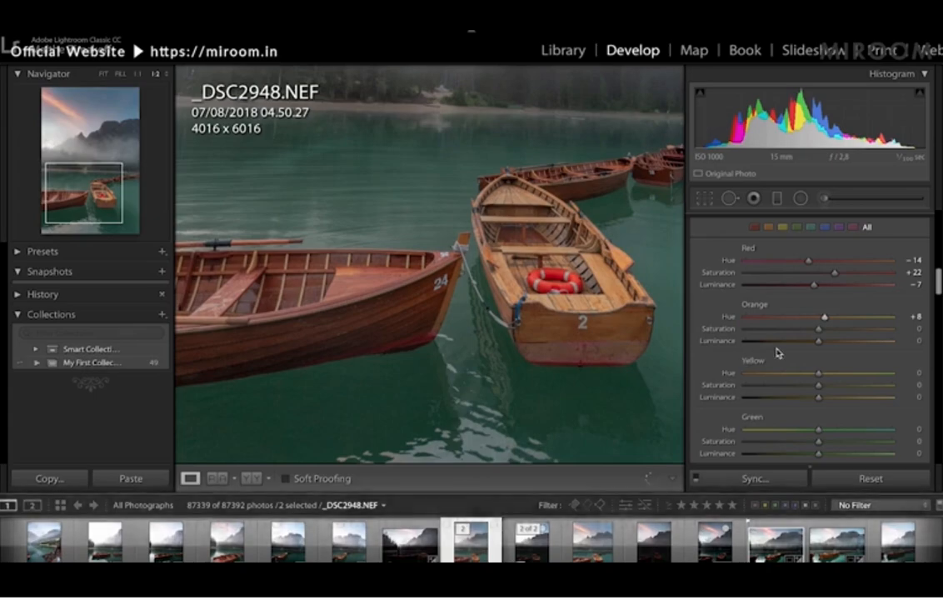
Step: Set the orange saturation to +13 and check it on the sunset cloud and in the whole photo
left_click(829, 331)
left_click_drag(495, 76, 484, 452)
left_click_drag(484, 261, 499, 350)
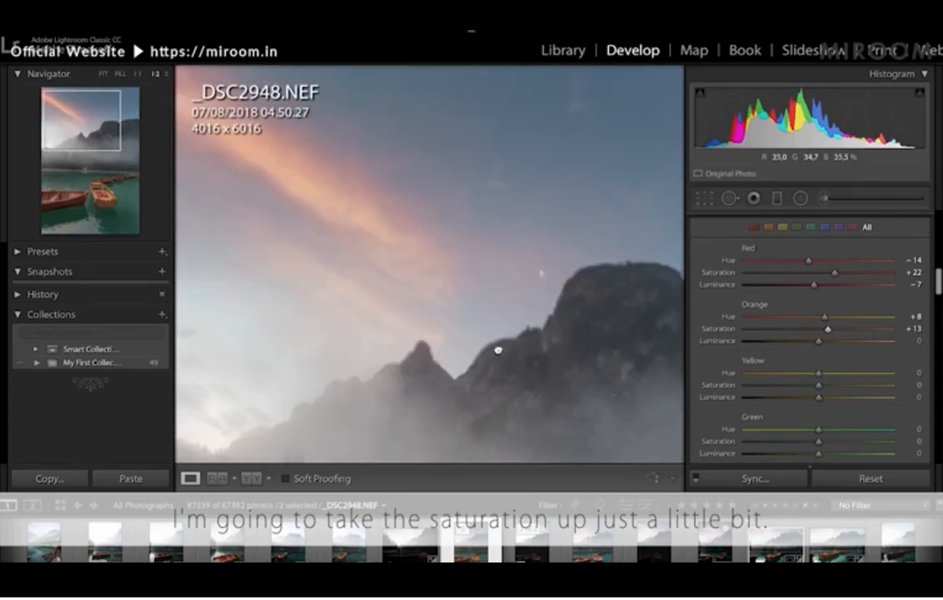
left_click(498, 350)
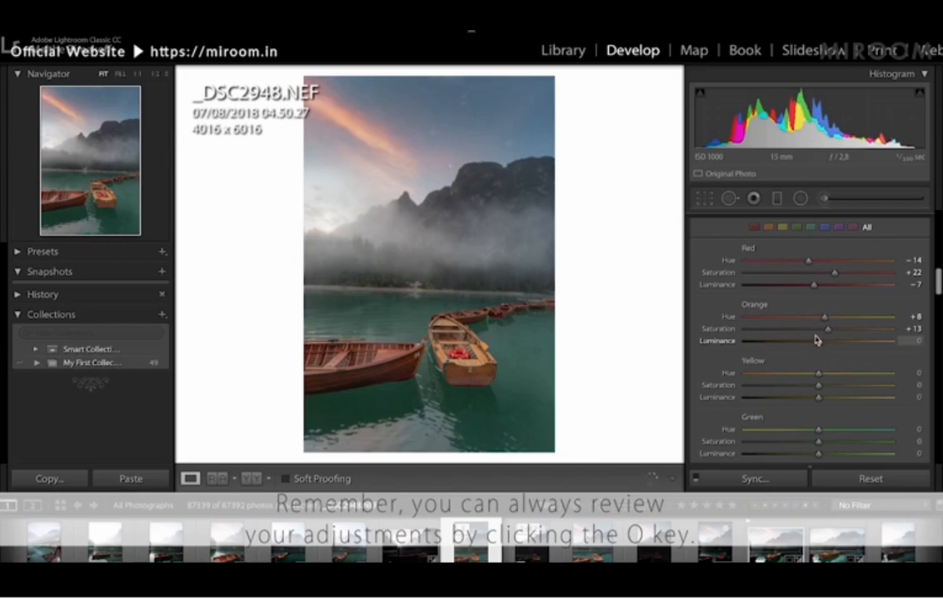
Step: Compare the whole photo with and without the HSL/Color adjustments, turn them back on and bring the yellow settings into view
scroll(775, 308, "up", 1)
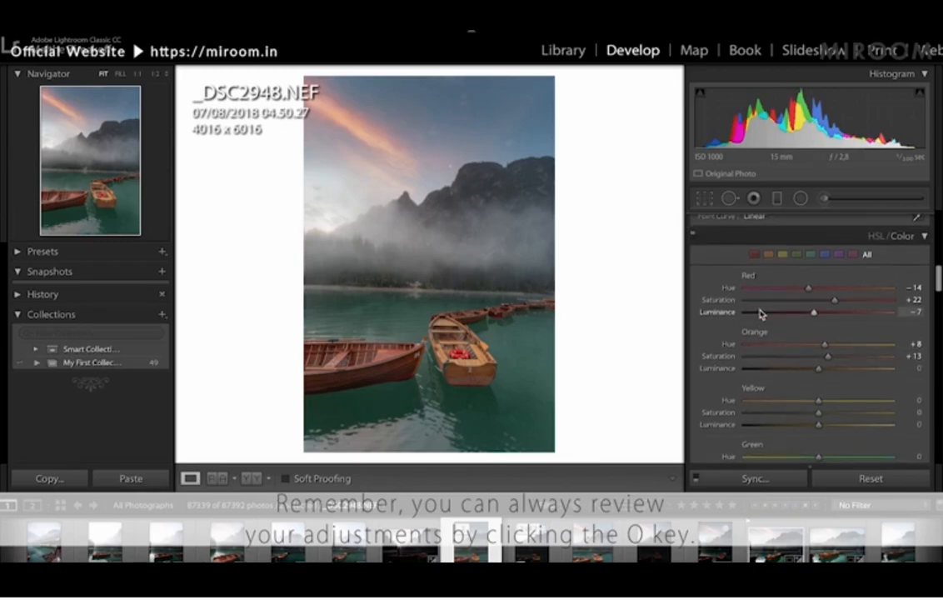
left_click(694, 237)
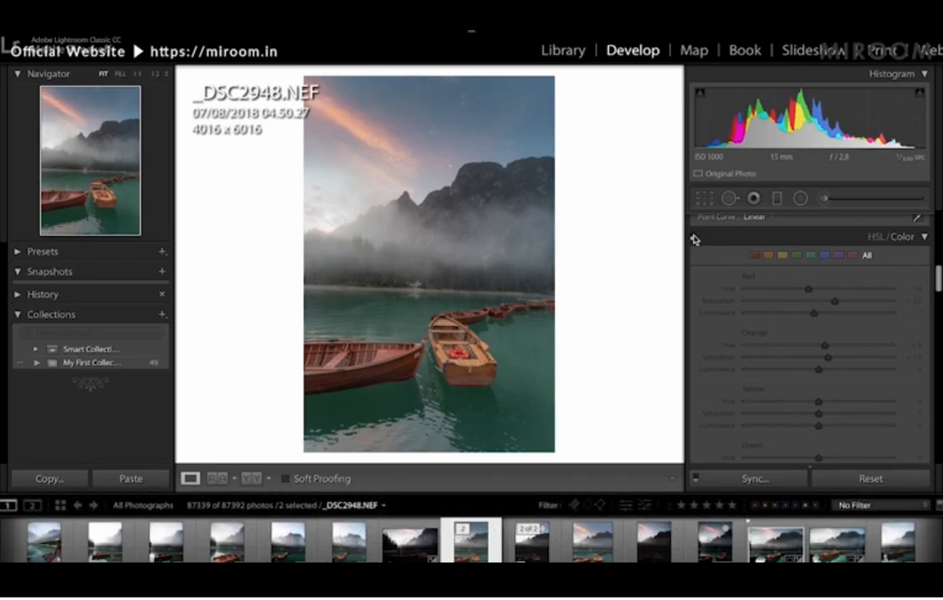
left_click(695, 238)
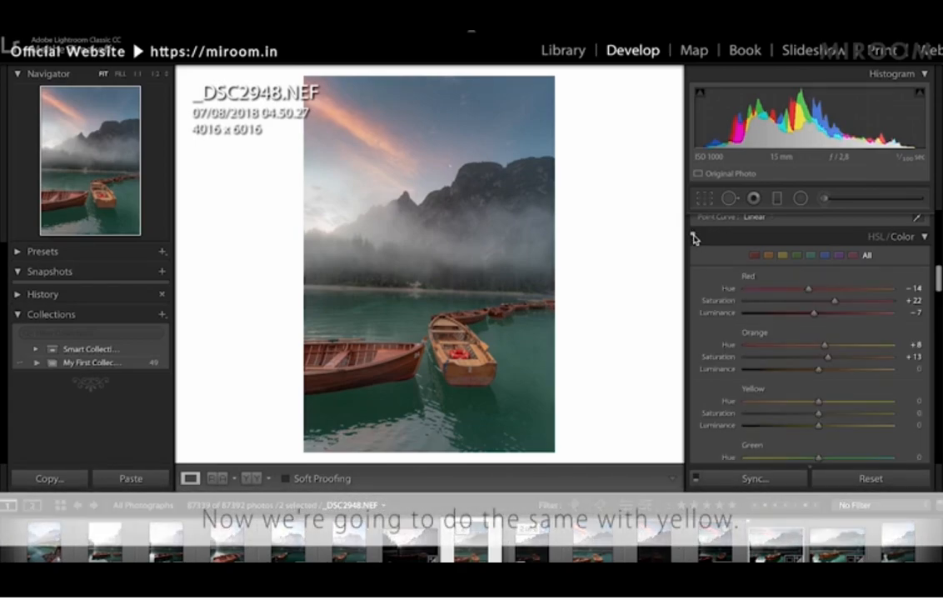
scroll(773, 322, "down", 3)
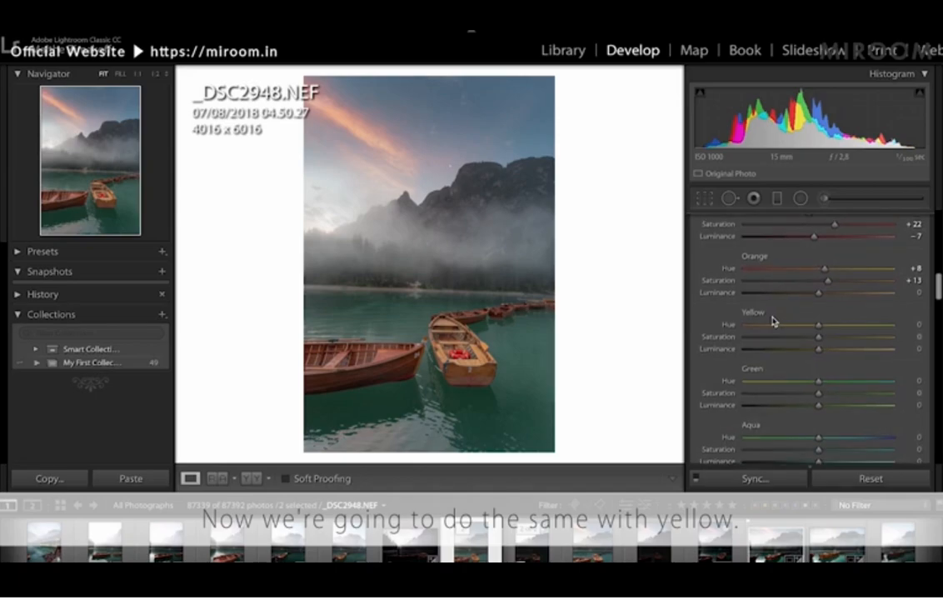
Step: Try strongly negative and positive yellow hues, starting at -86, and set the yellow hue to +28
left_click_drag(792, 326, 757, 330)
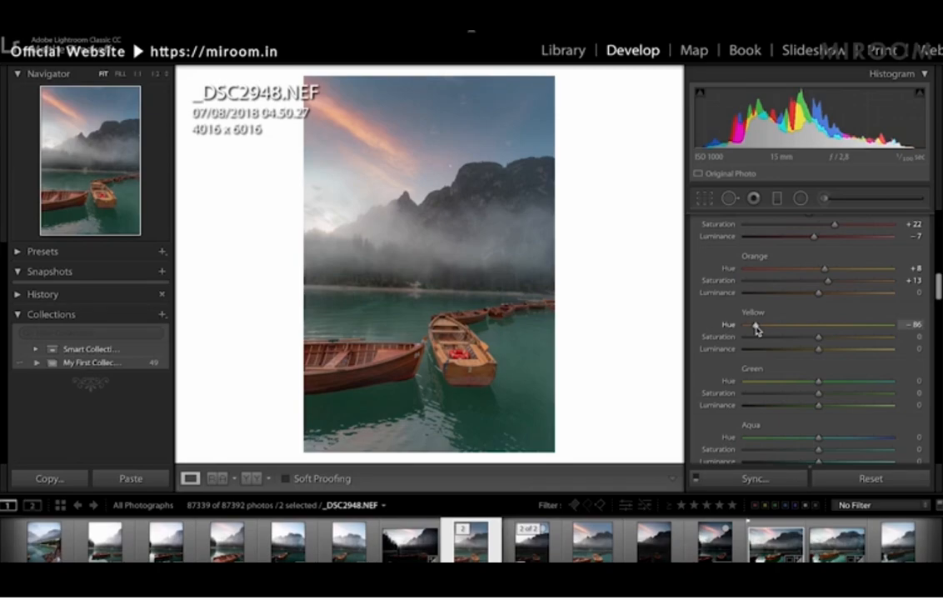
left_click_drag(756, 326, 875, 326)
double_click(874, 327)
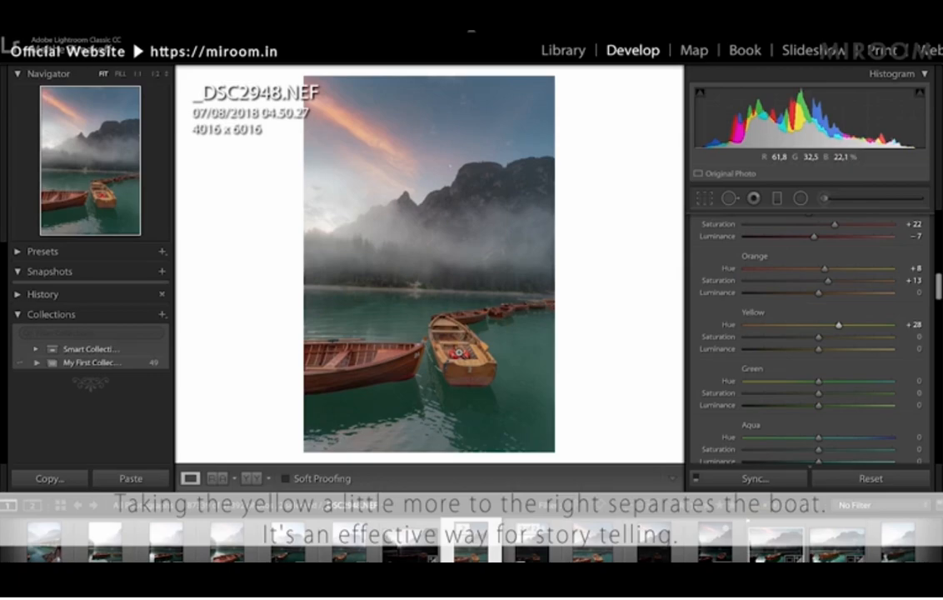
Step: Set the yellow saturation to +13 and, after trying luminances of -100 and +46, set the yellow luminance to +23
left_click_drag(819, 338, 746, 355)
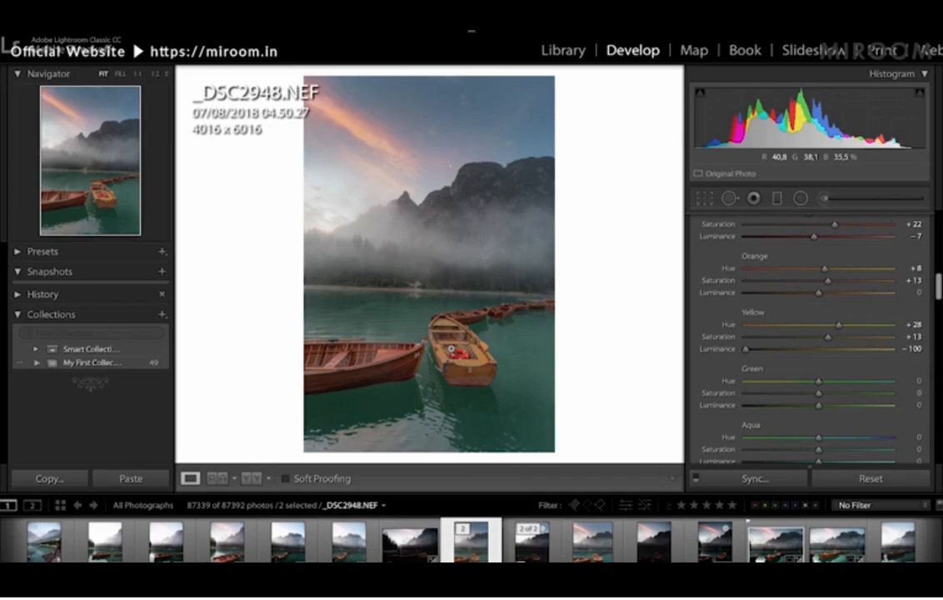
left_click(852, 349)
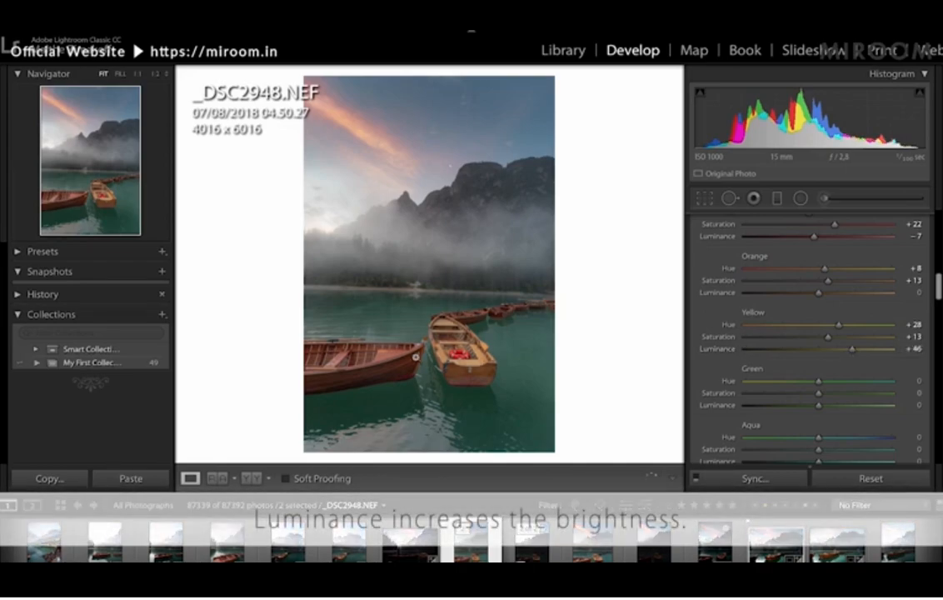
left_click(820, 349)
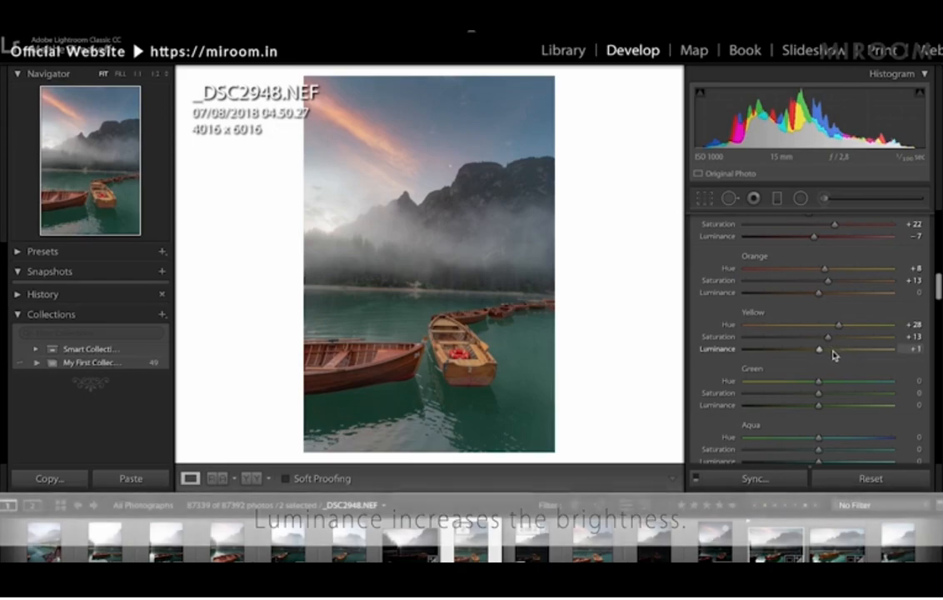
left_click(835, 351)
Step: Set the green luminance to -8 and saturation to -12, try green hues of +100 and -100, and settle on +21
scroll(838, 356, "down", 3)
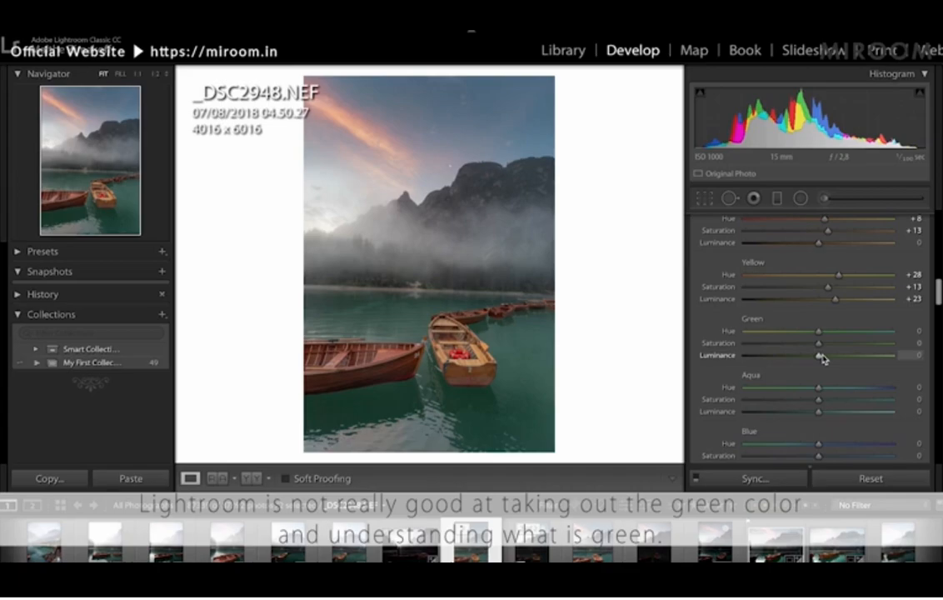
mouse_move(820, 357)
left_mouse_down()
mouse_move(668, 353)
mouse_move(893, 356)
mouse_move(775, 371)
mouse_move(831, 371)
mouse_move(817, 373)
mouse_move(813, 348)
left_mouse_up()
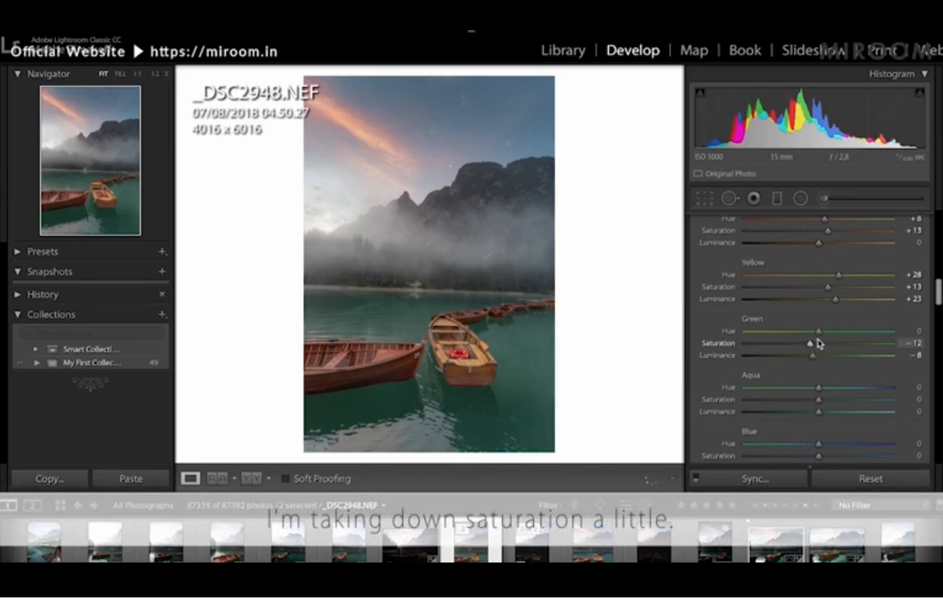
left_click_drag(819, 332, 907, 337)
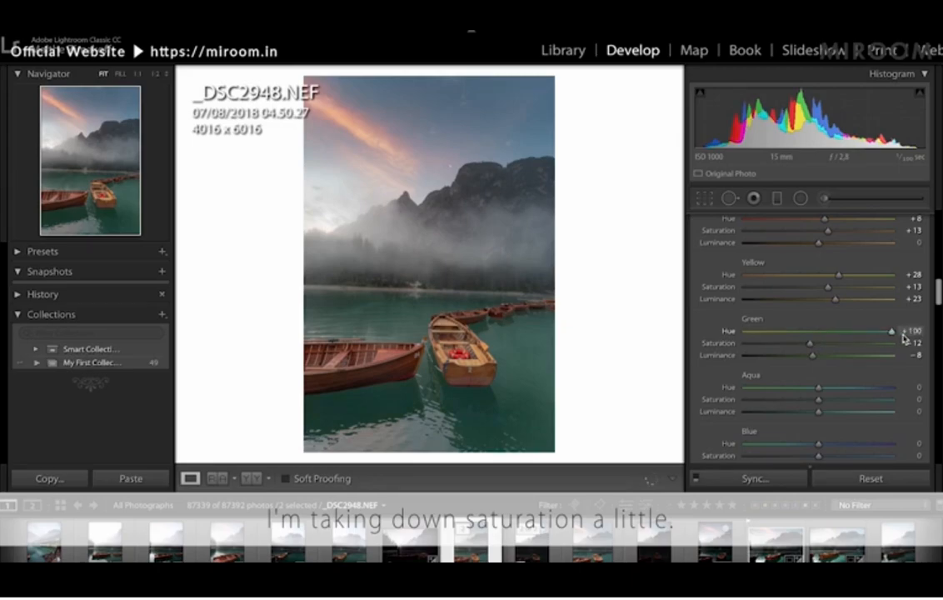
left_click_drag(906, 337, 747, 344)
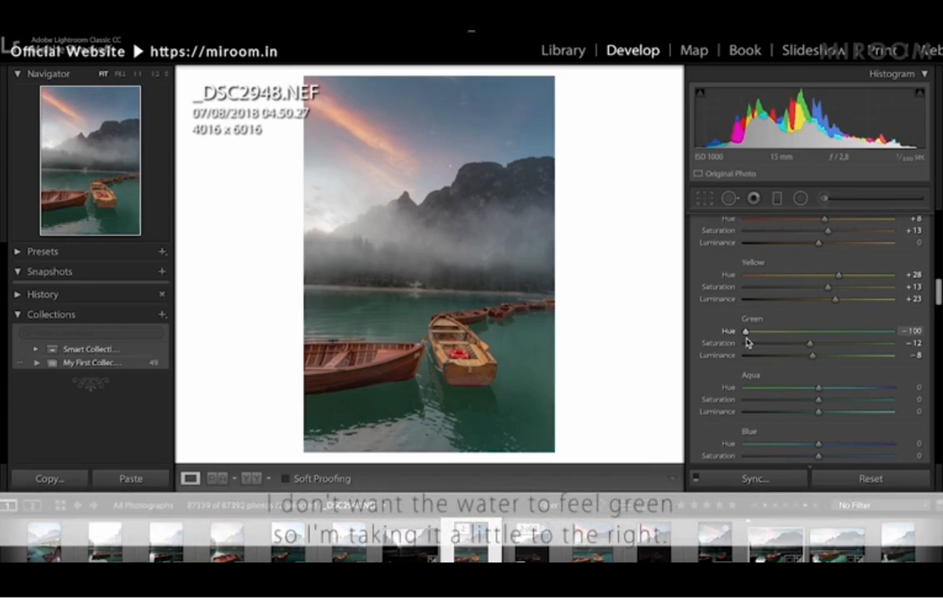
left_click_drag(748, 343, 839, 343)
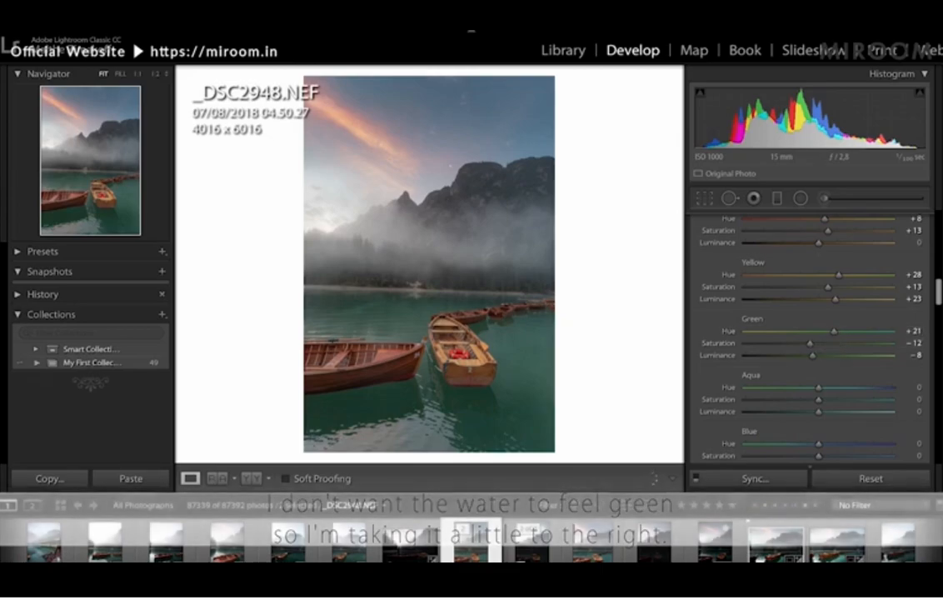
Step: Try aqua hues of -100 and +100 to compare the water with the sky, and return the hue to -2
scroll(887, 385, "down", 3)
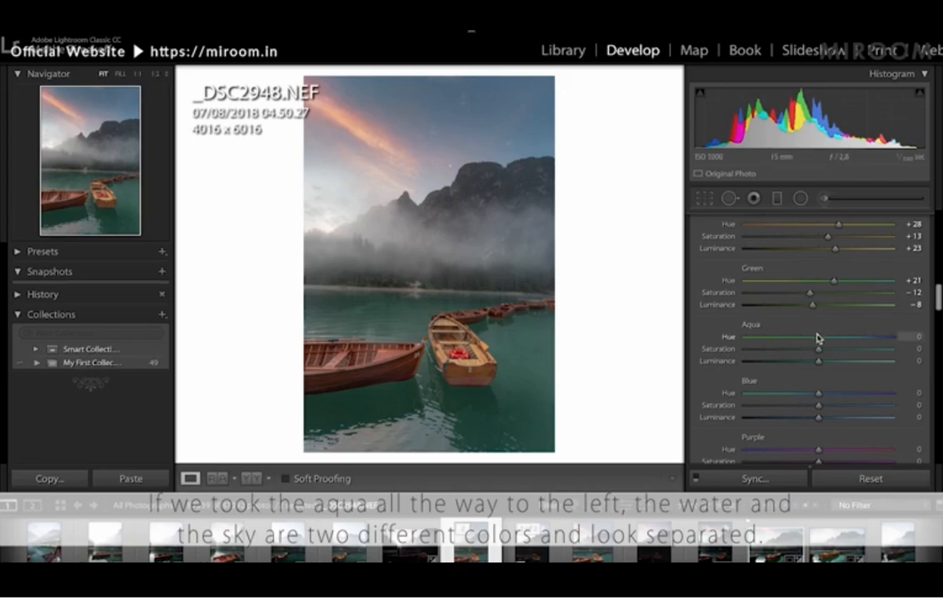
left_click_drag(821, 344, 669, 343)
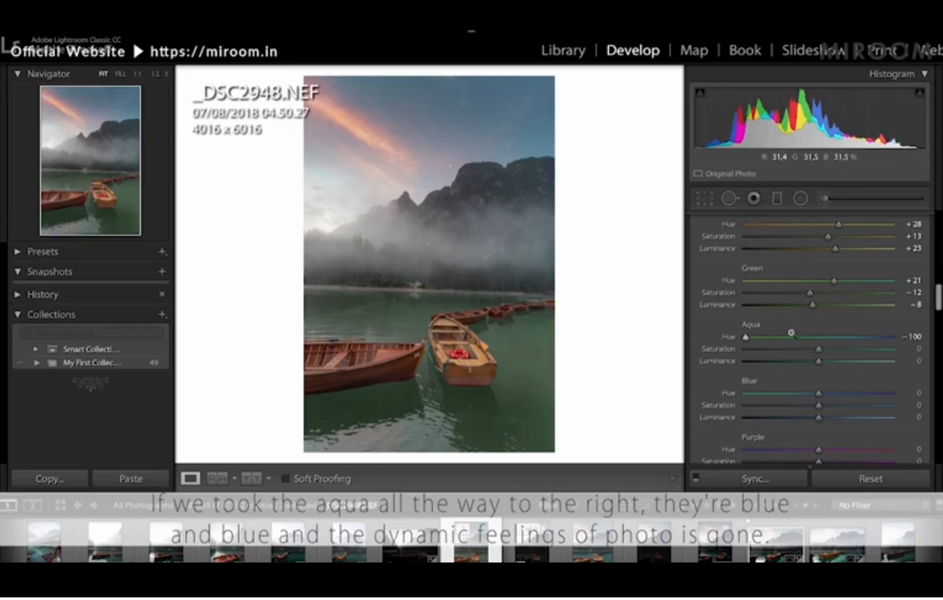
left_click(895, 338)
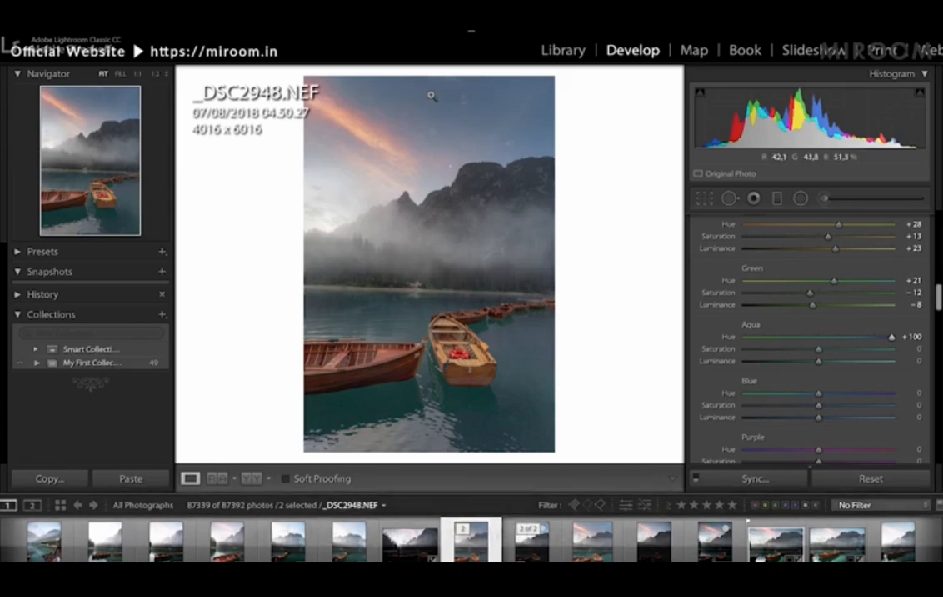
left_click(818, 338)
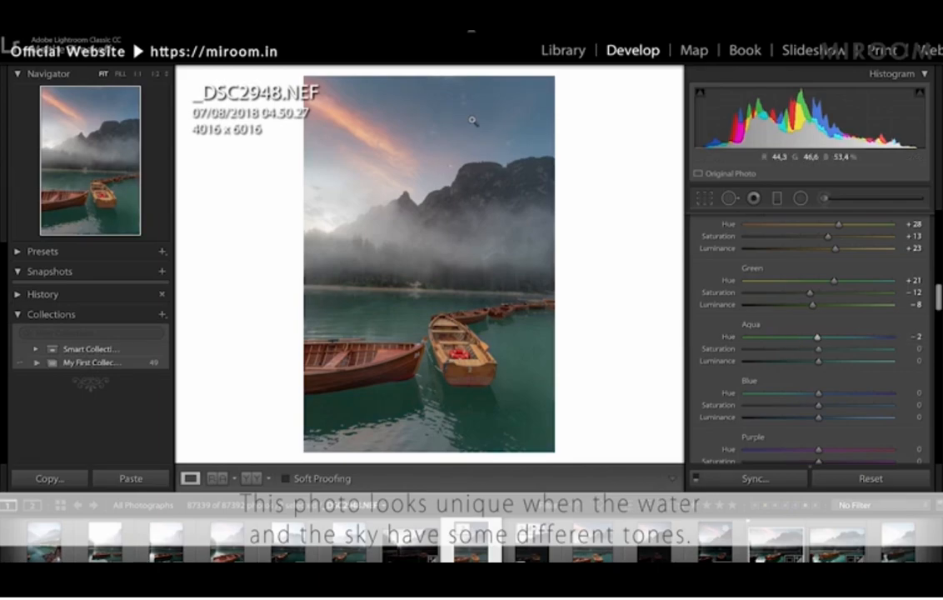
Step: Set the aqua hue to +12, check the photo enlarged and whole, and set aqua saturation to +15 and luminance to -15
left_click(829, 338)
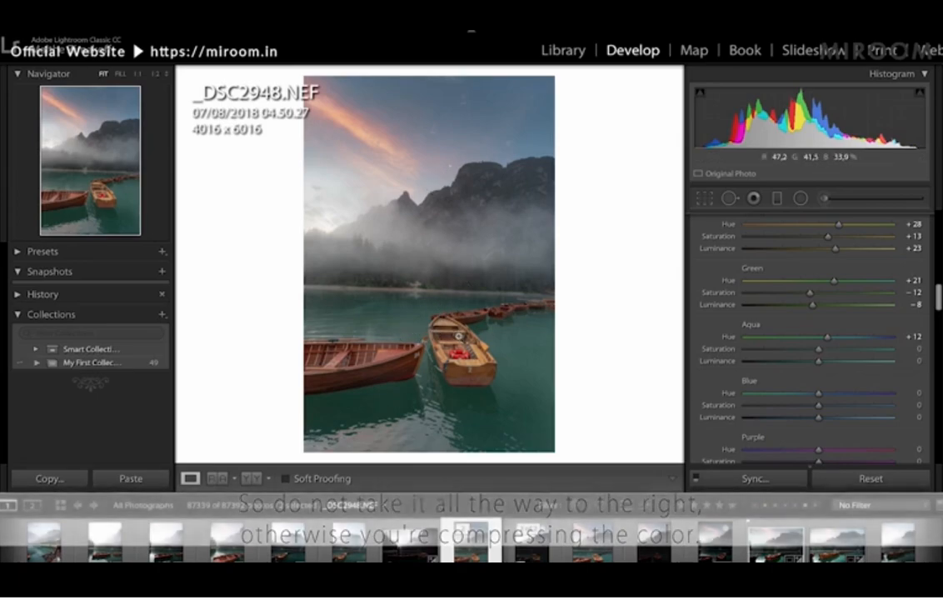
left_click(523, 328)
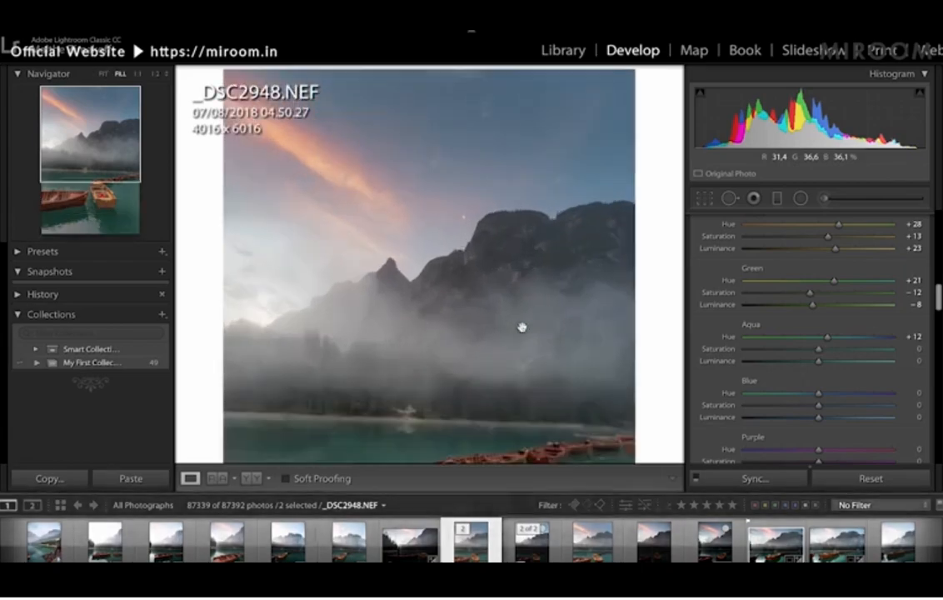
left_click(522, 327)
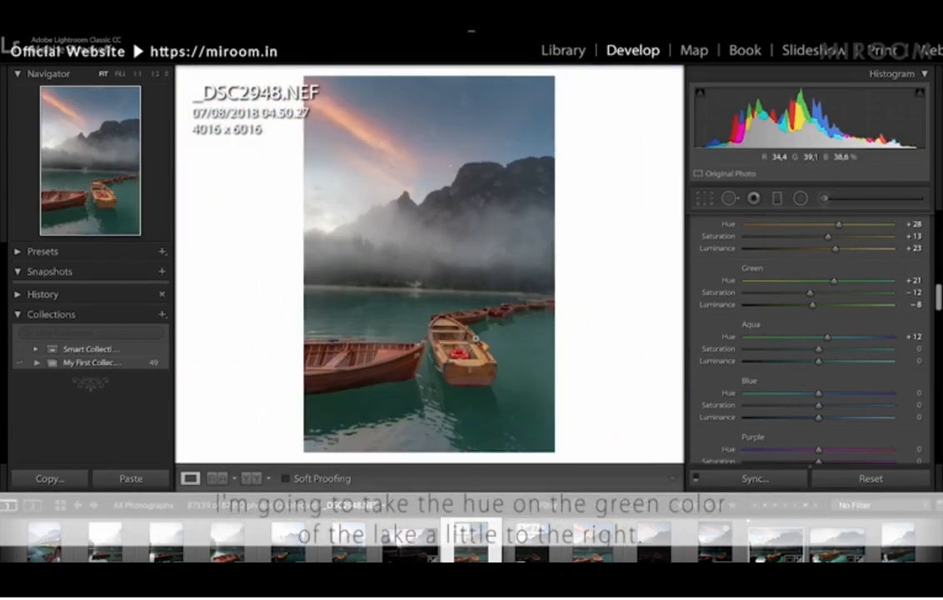
mouse_move(818, 361)
left_mouse_down()
mouse_move(763, 364)
mouse_move(903, 365)
mouse_move(808, 374)
left_mouse_up()
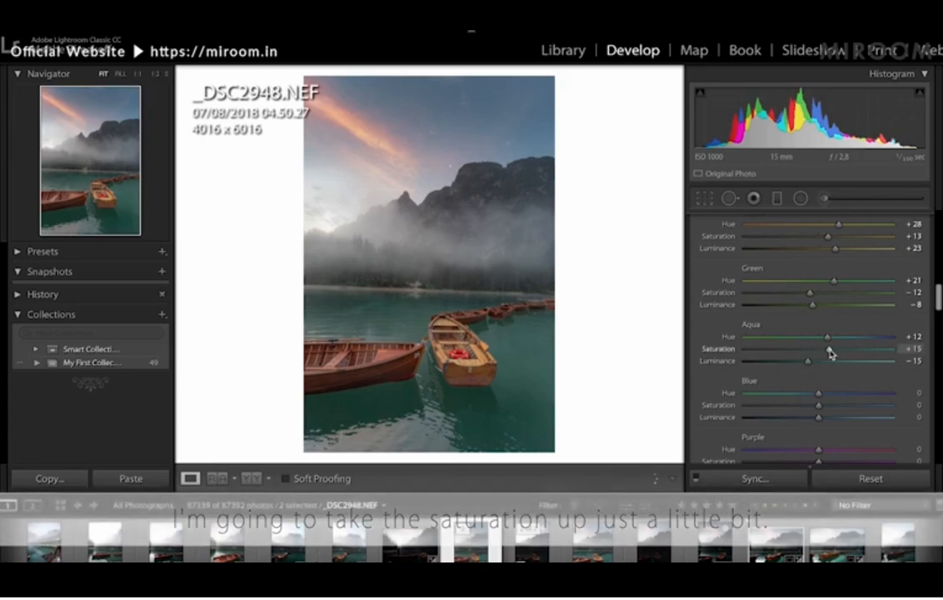
Step: Try blue luminances of -29 and -100 on the sky and set the blue luminance to -34
scroll(830, 353, "down", 1)
scroll(831, 353, "down", 3)
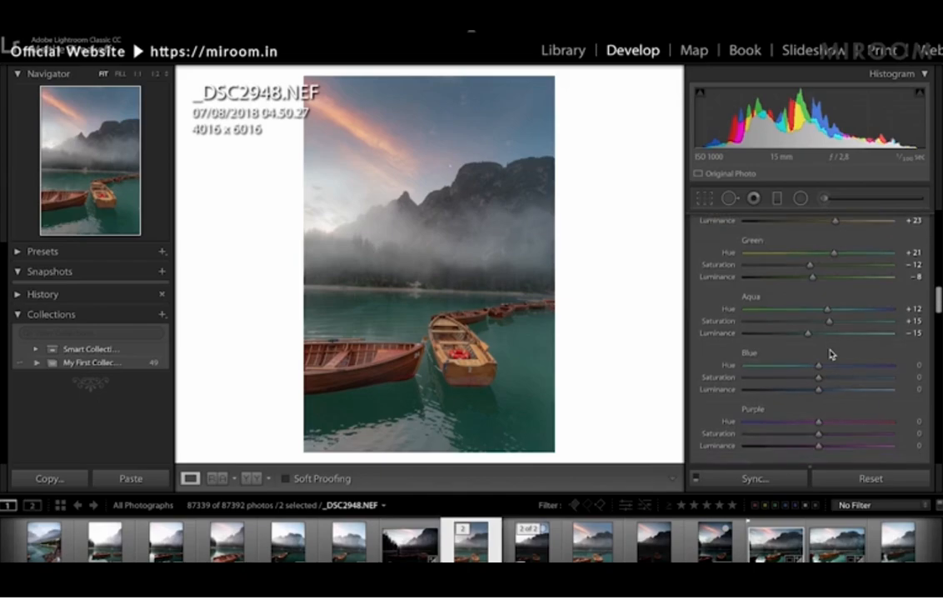
left_click(799, 378)
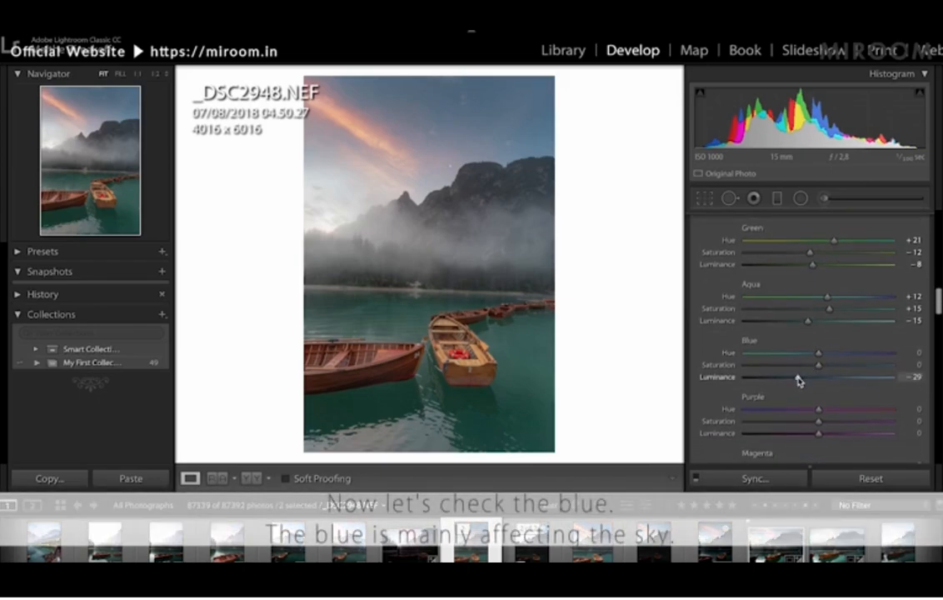
left_click_drag(799, 379, 741, 377)
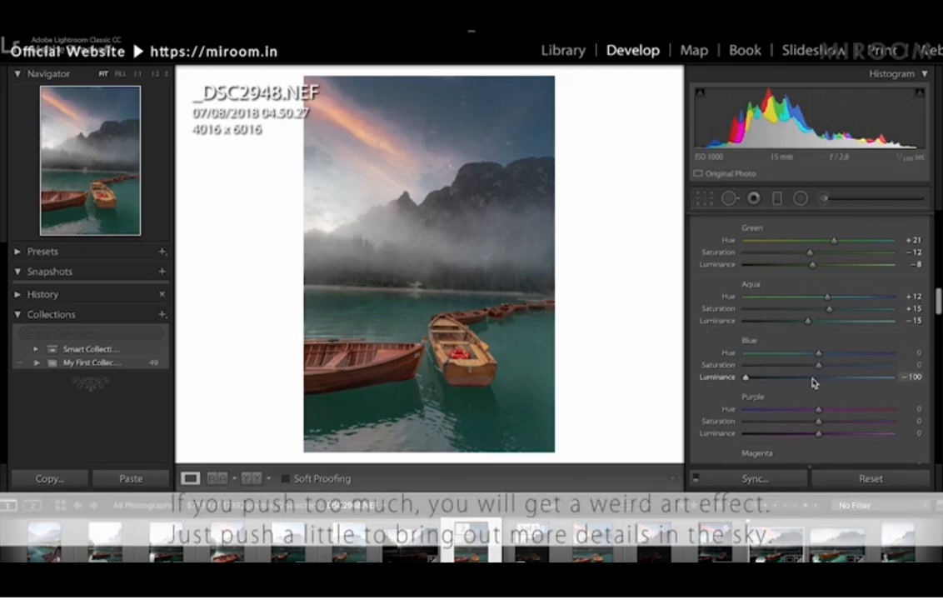
left_click(814, 378)
left_click_drag(813, 380, 794, 382)
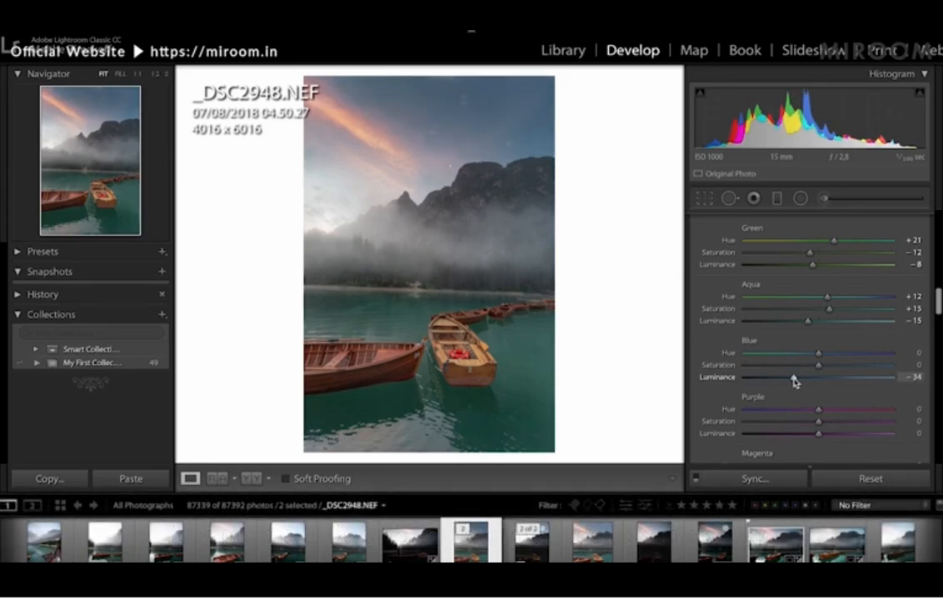
Step: Try blue hues of -55 and +51 on the sky and reset the blue hue to 0
left_click_drag(819, 352, 780, 356)
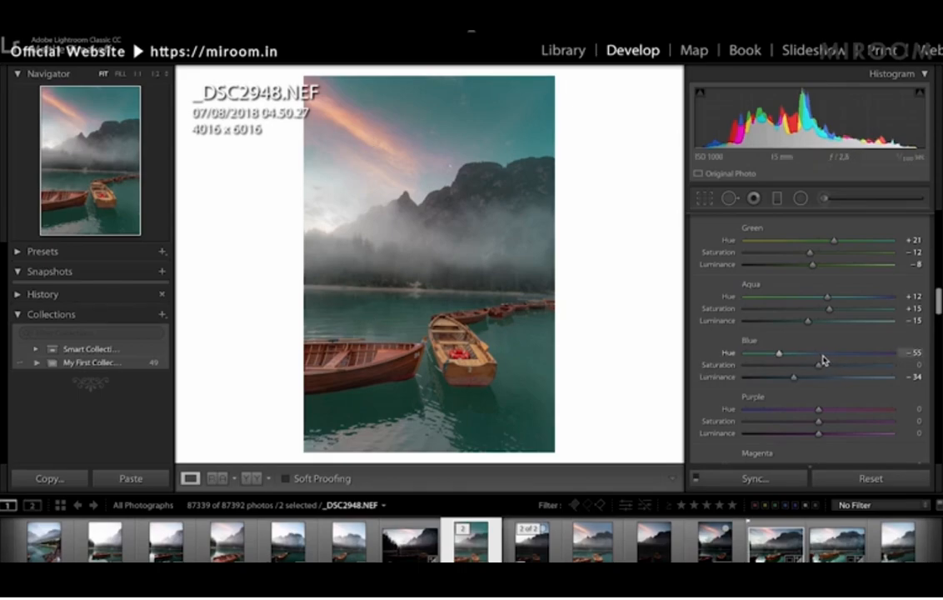
left_click(856, 353)
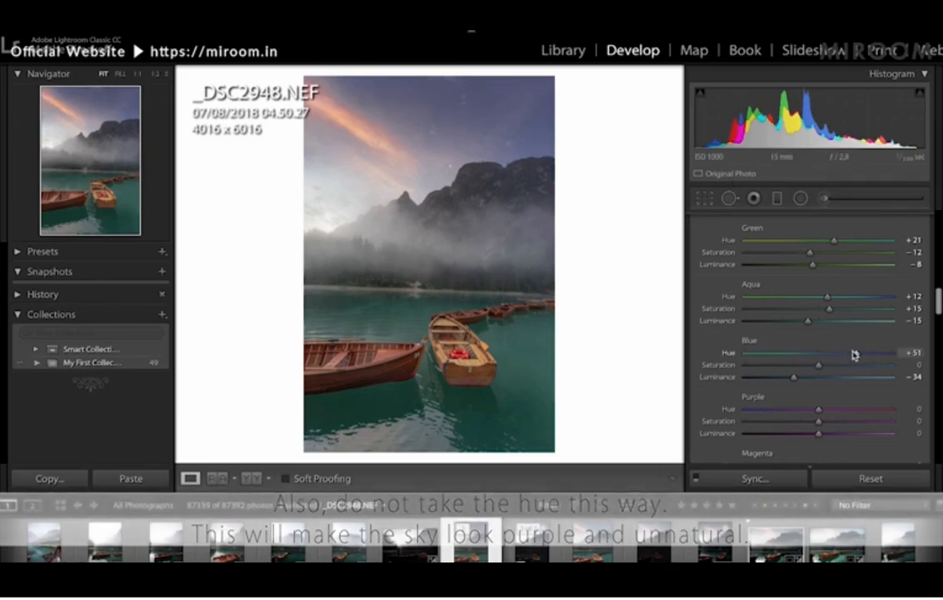
double_click(856, 354)
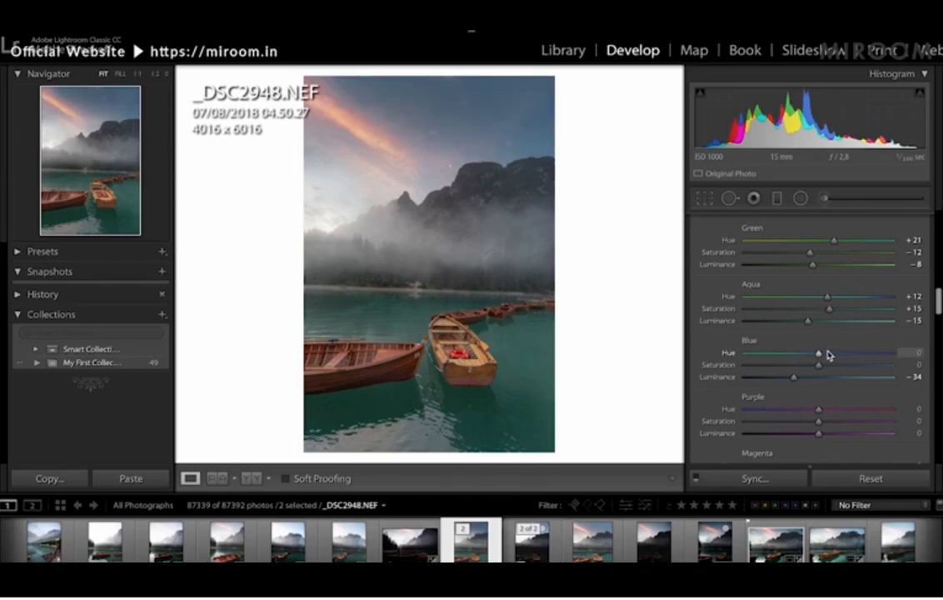
Step: Try a purple luminance of -90, set it to +3, and adjust the purple saturation to +35
scroll(828, 357, "down", 3)
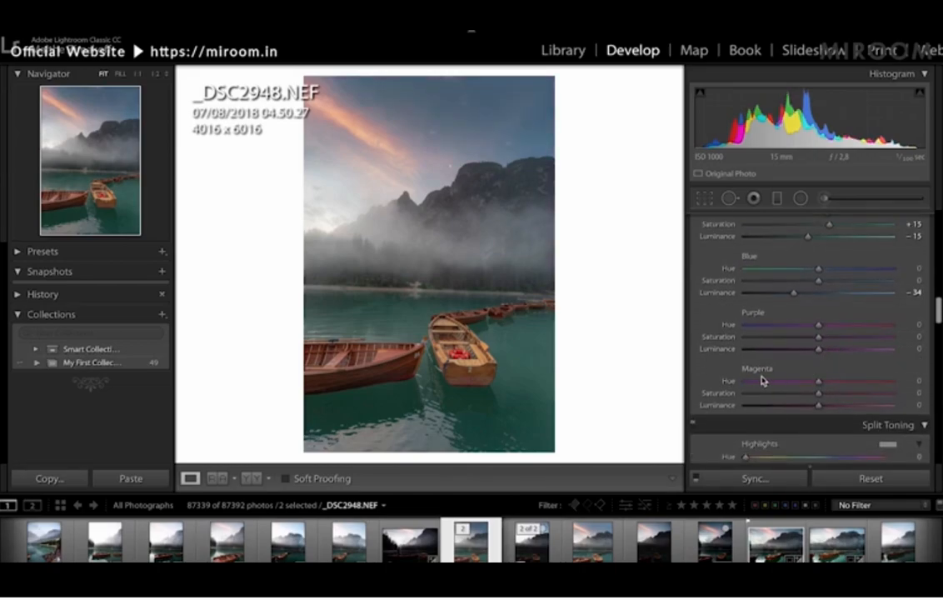
left_click(755, 350)
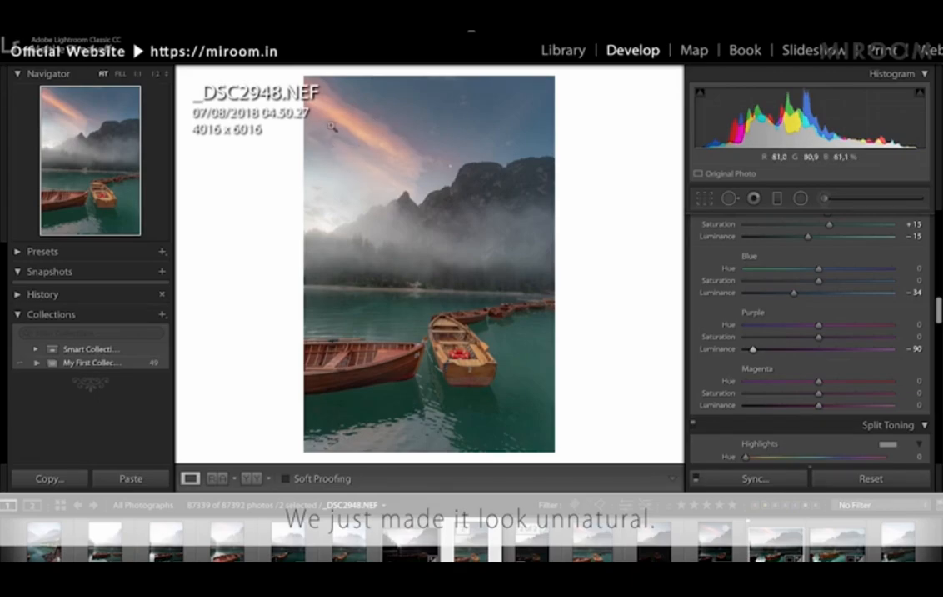
left_click(821, 350)
left_click(849, 338)
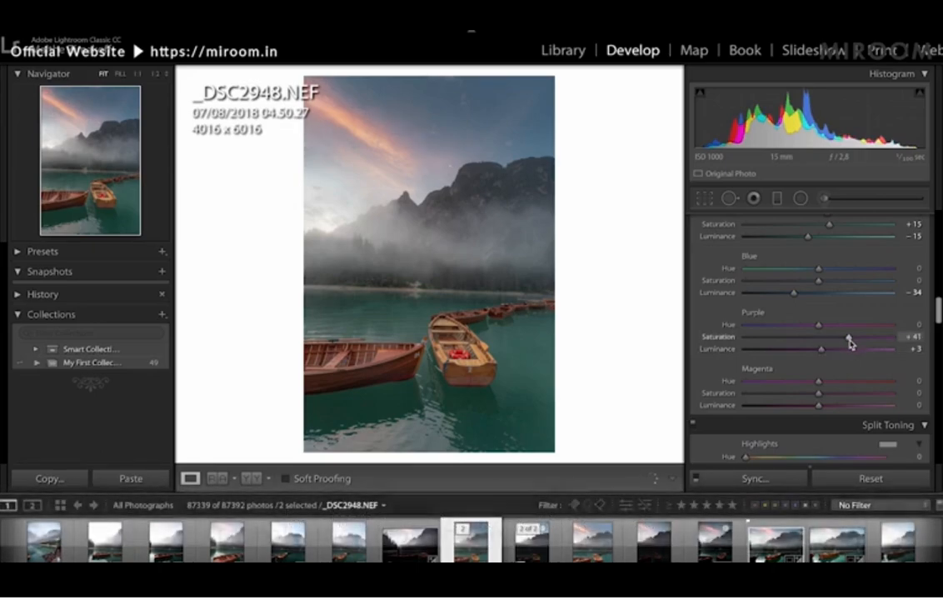
left_click_drag(849, 337, 853, 337)
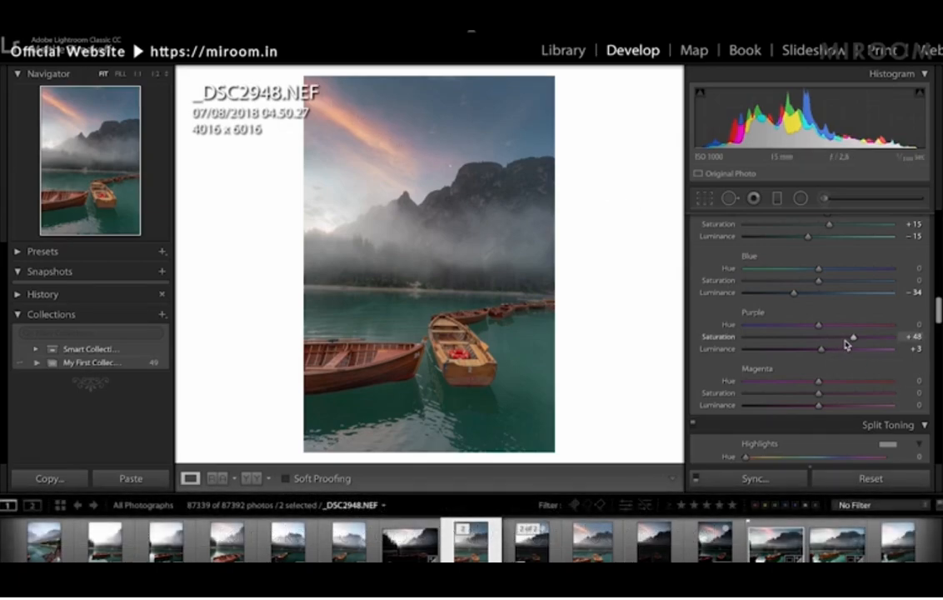
Step: Try purple hues of -100 and +94 on the enlarged sunset cloud, and set the purple hue to +36 and saturation to +18
left_click_drag(819, 326, 680, 331)
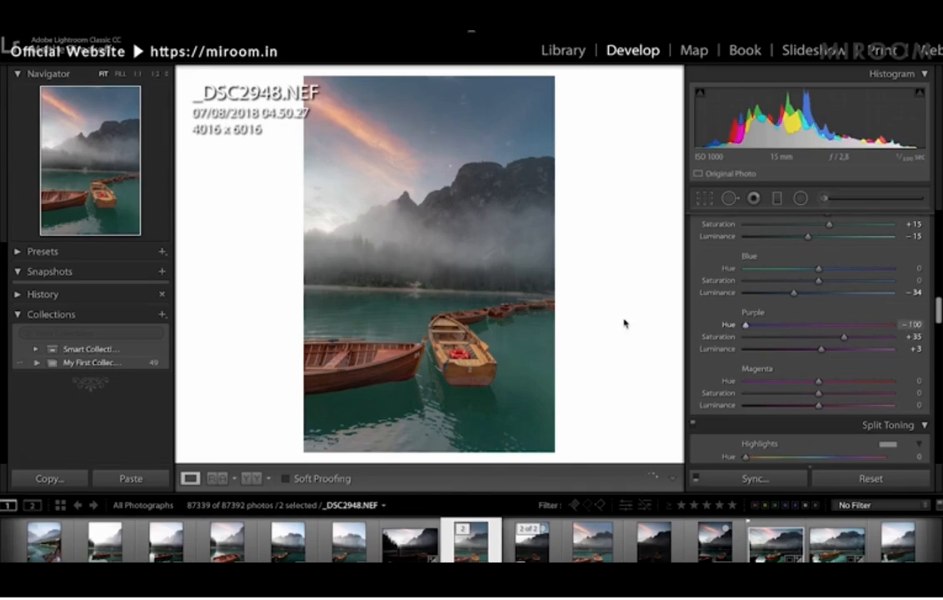
left_click(389, 133)
left_click_drag(389, 134, 443, 308)
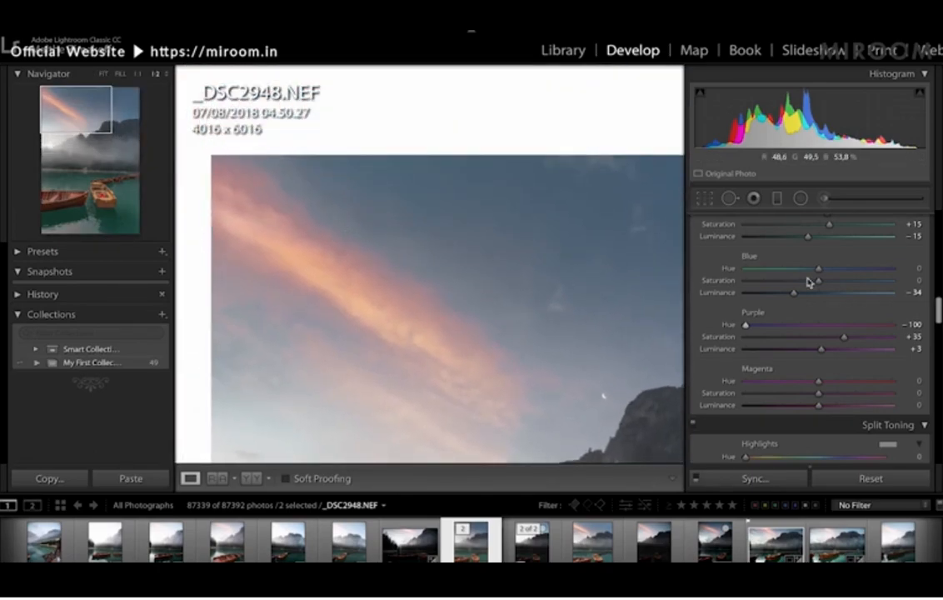
left_click_drag(899, 331, 888, 328)
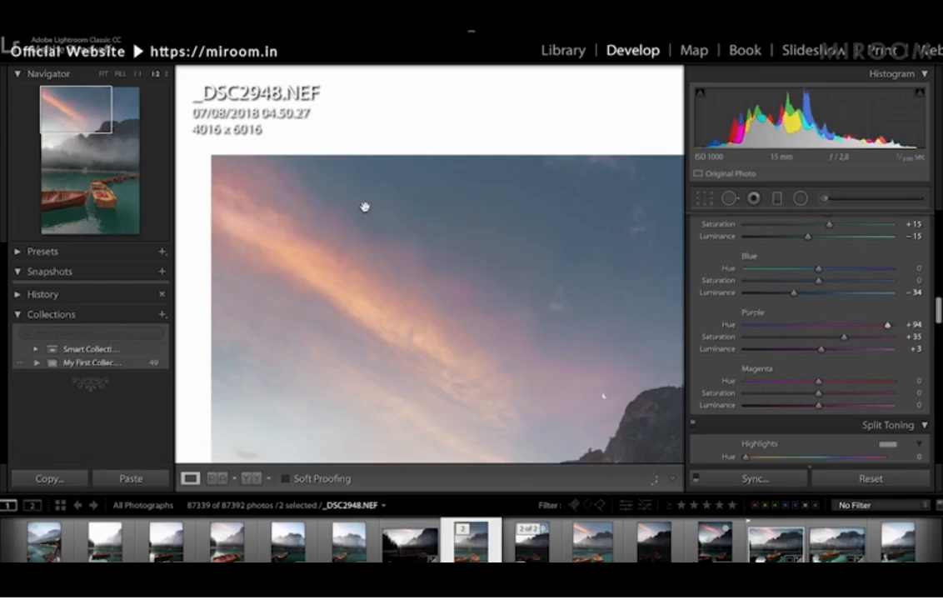
left_click(822, 329)
mouse_move(823, 329)
left_mouse_down()
mouse_move(847, 329)
mouse_move(833, 340)
left_mouse_up()
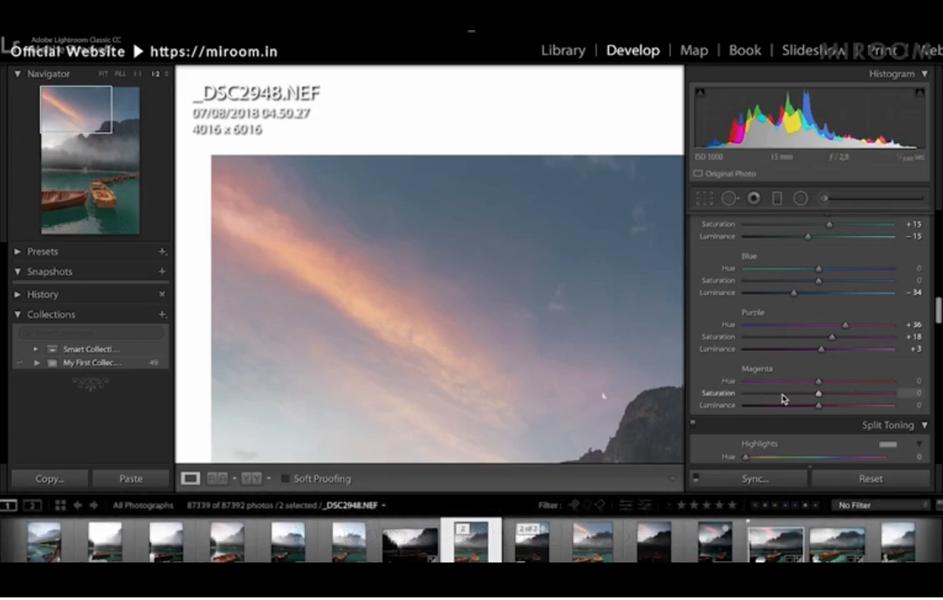
Step: Try both extremes of the magenta hue on the enlarged sunset cloud and set the magenta hue to +18
scroll(790, 371, "down", 1)
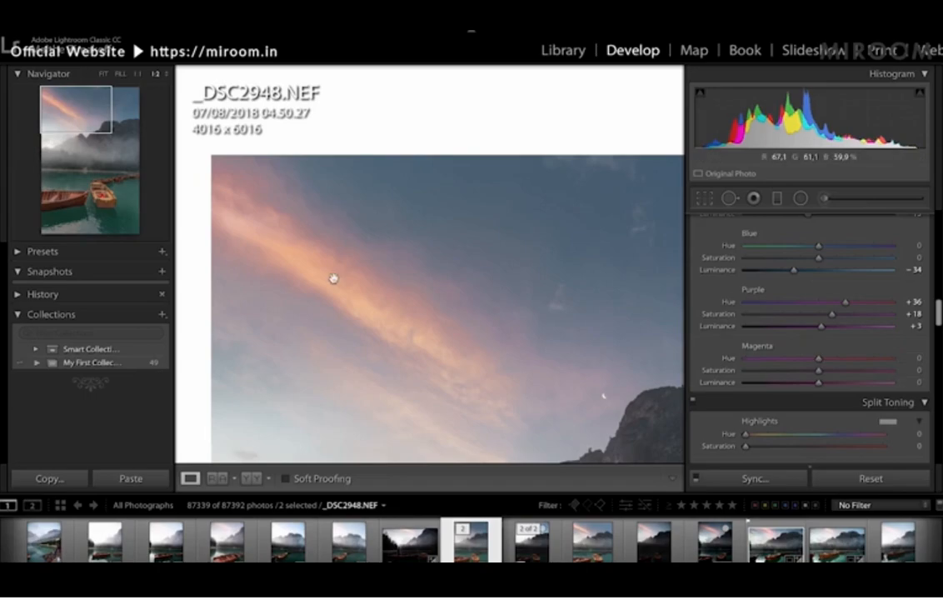
left_click(747, 359)
left_click_drag(747, 358, 891, 358)
left_click(832, 359)
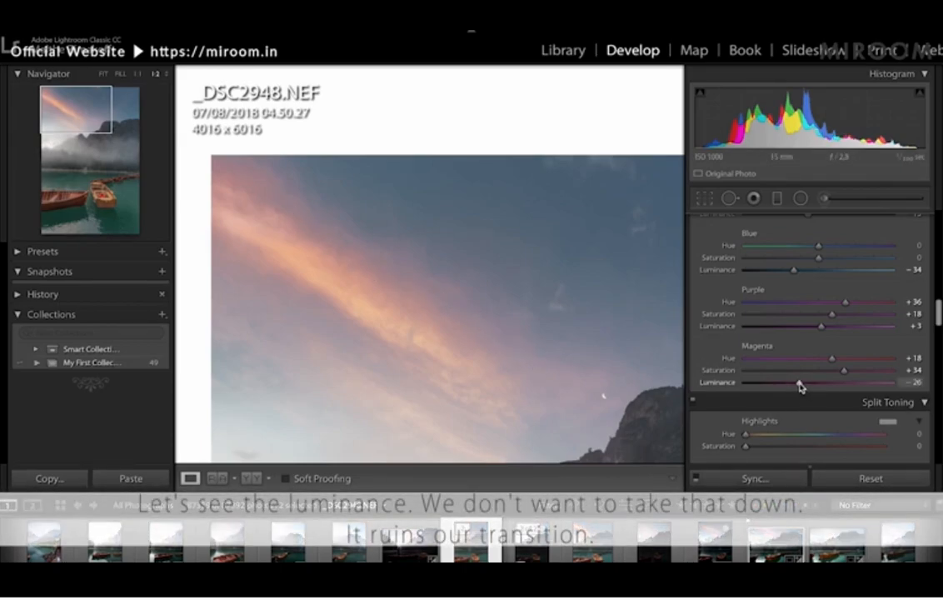
Step: Try a magenta luminance of +30, set it to +12, and compare the photo with the HSL adjustments off and on
left_click_drag(799, 383, 836, 384)
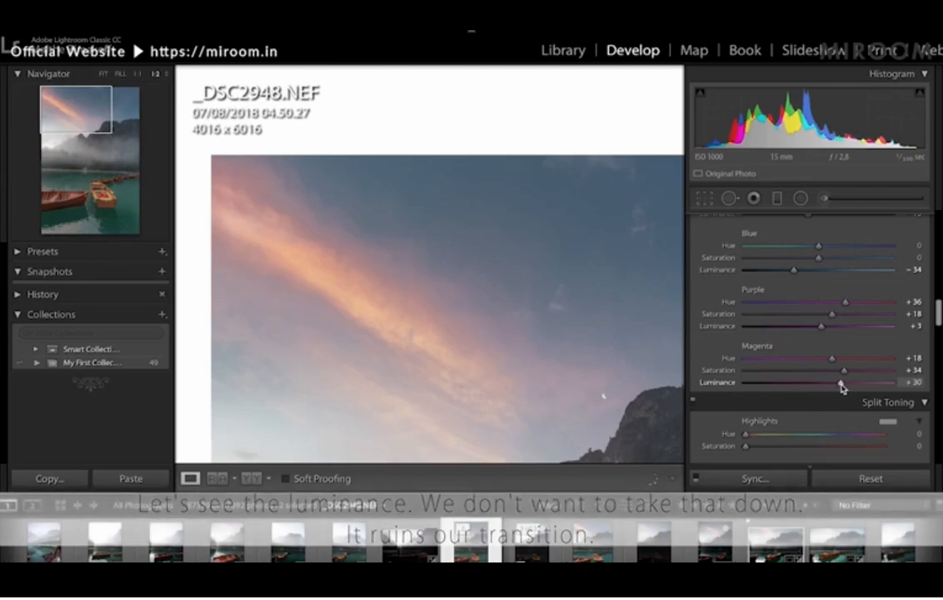
left_click_drag(833, 385, 827, 384)
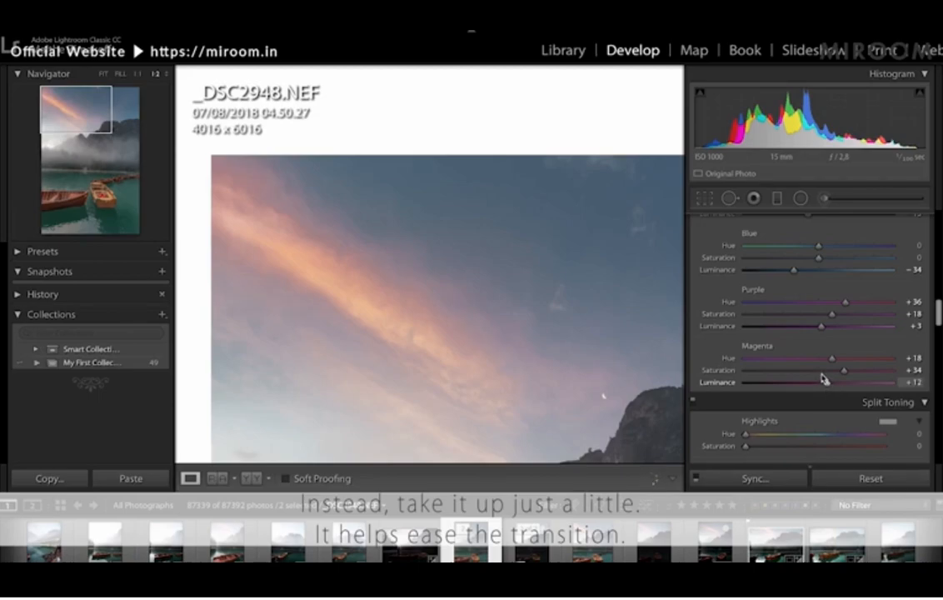
scroll(821, 375, "up", 5)
scroll(818, 367, "up", 6)
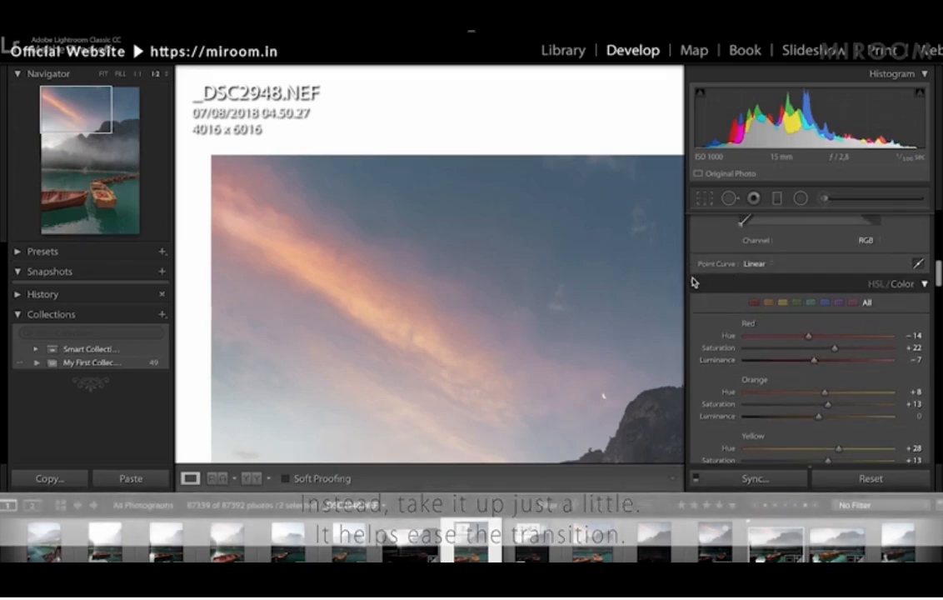
left_click(694, 285)
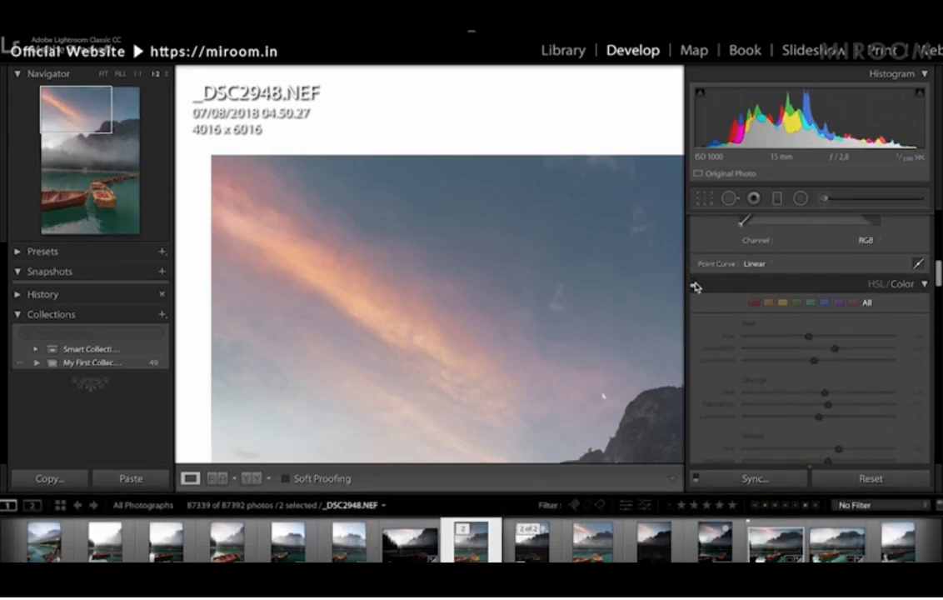
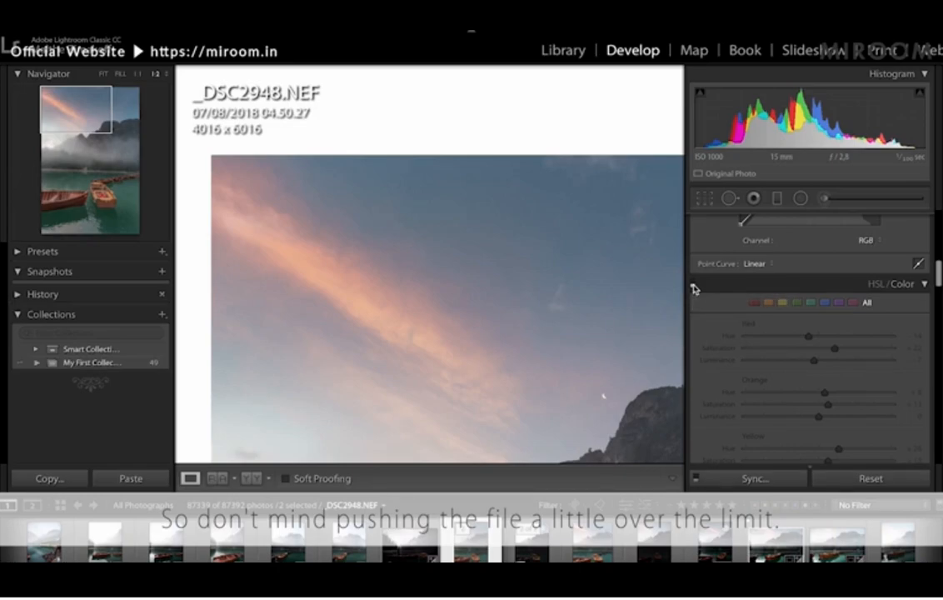
left_click(693, 285)
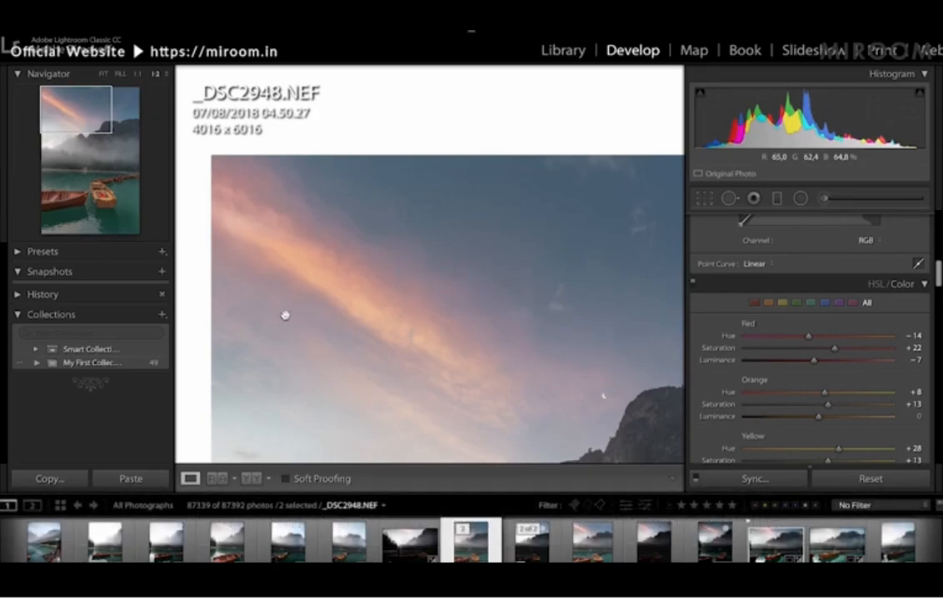
left_click(528, 321)
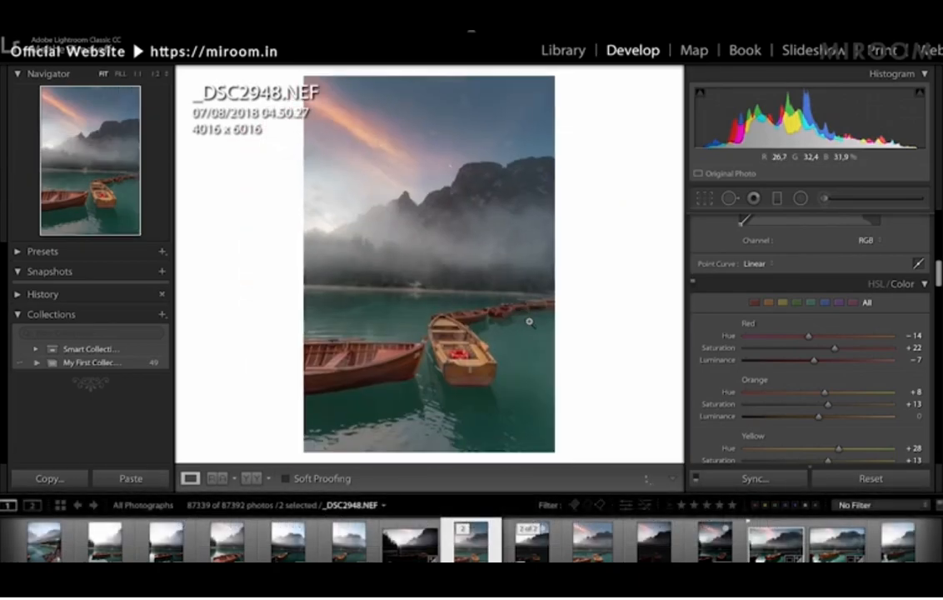
Step: Try a yellow split-toning tint on the highlights with hue 49 and saturation 54
scroll(757, 353, "down", 5)
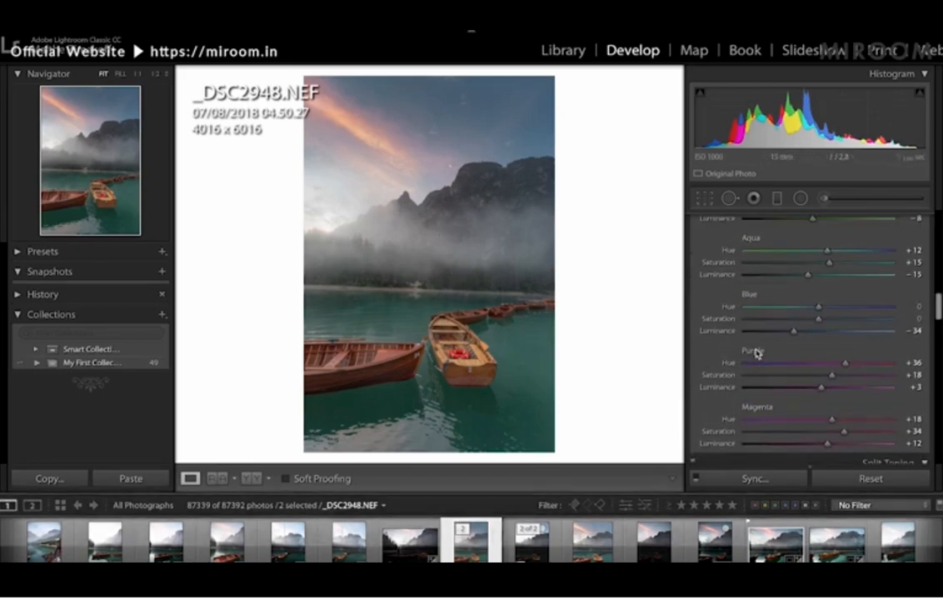
scroll(756, 353, "up", 3)
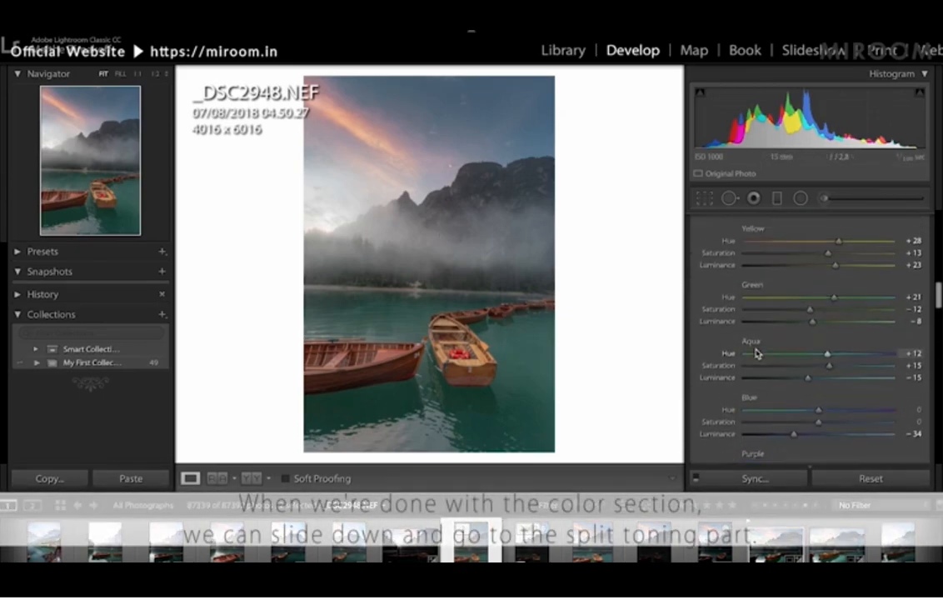
scroll(757, 359, "down", 3)
scroll(755, 360, "down", 6)
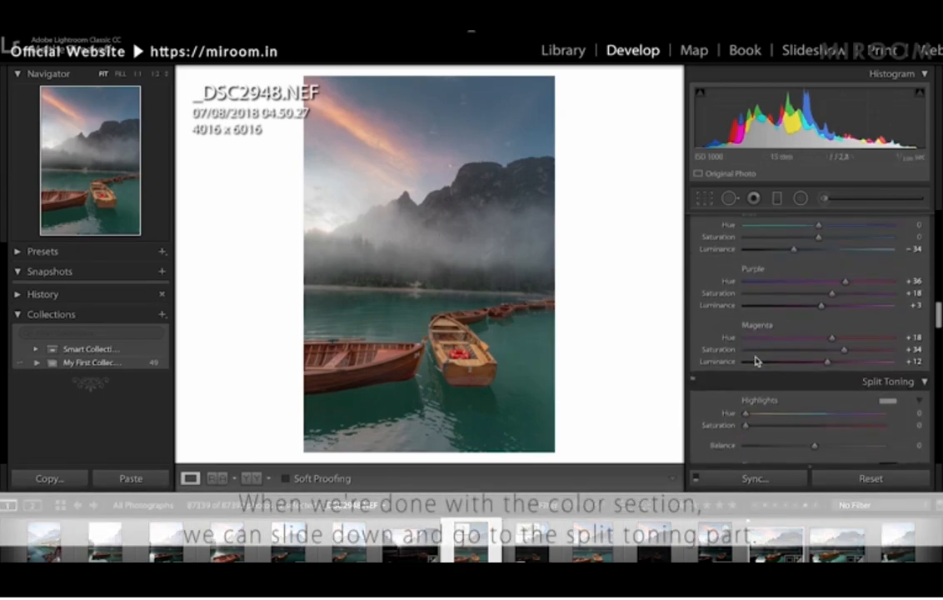
scroll(757, 361, "down", 1)
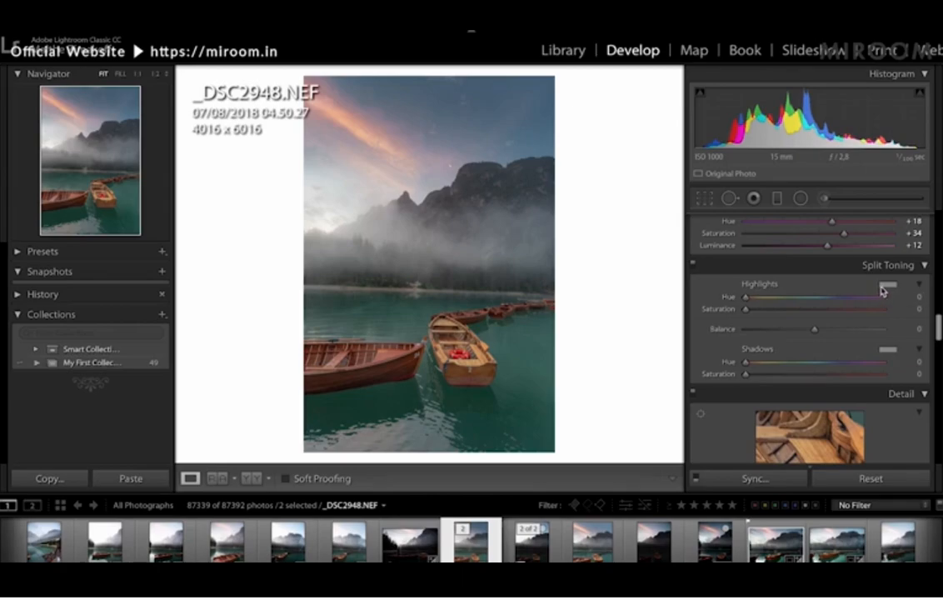
left_click(888, 284)
left_click(653, 286)
left_click_drag(652, 288, 648, 284)
left_click_drag(823, 362, 797, 368)
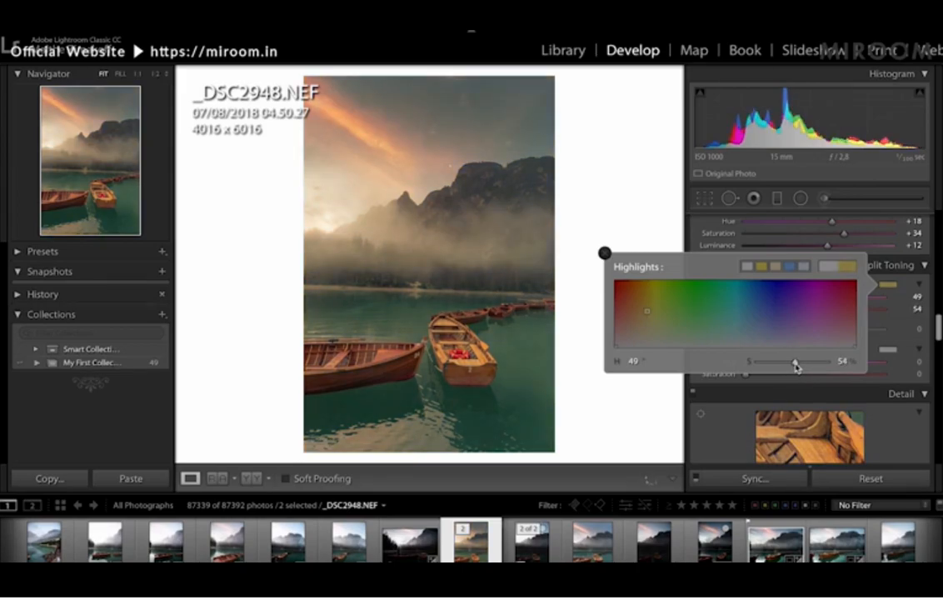
Step: Try highlight tints of hue 34 at saturation 92, hue 37 at 69, hue 10 at 19, hue 0 at 51, and hue 36 at 50
left_click(640, 283)
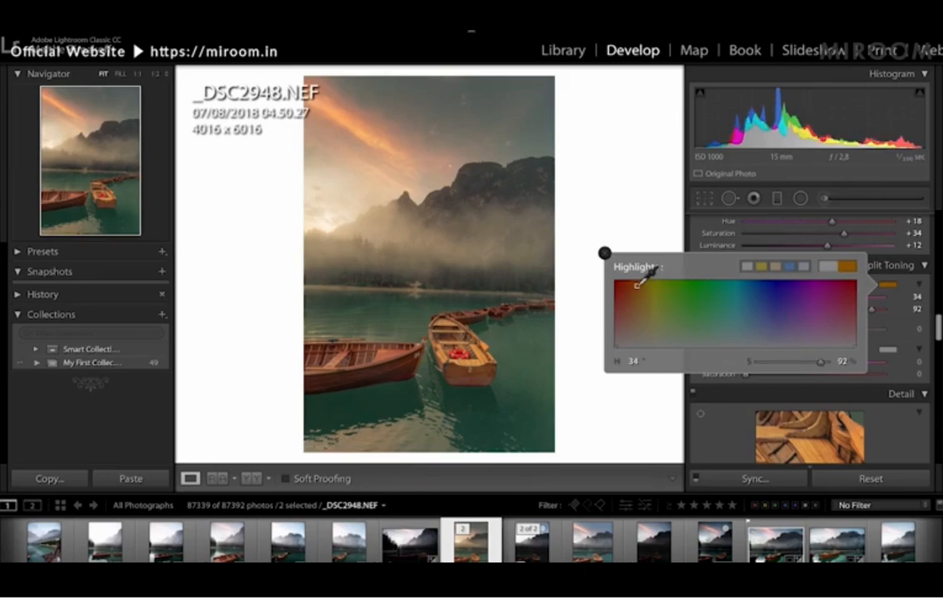
left_click_drag(637, 285, 639, 299)
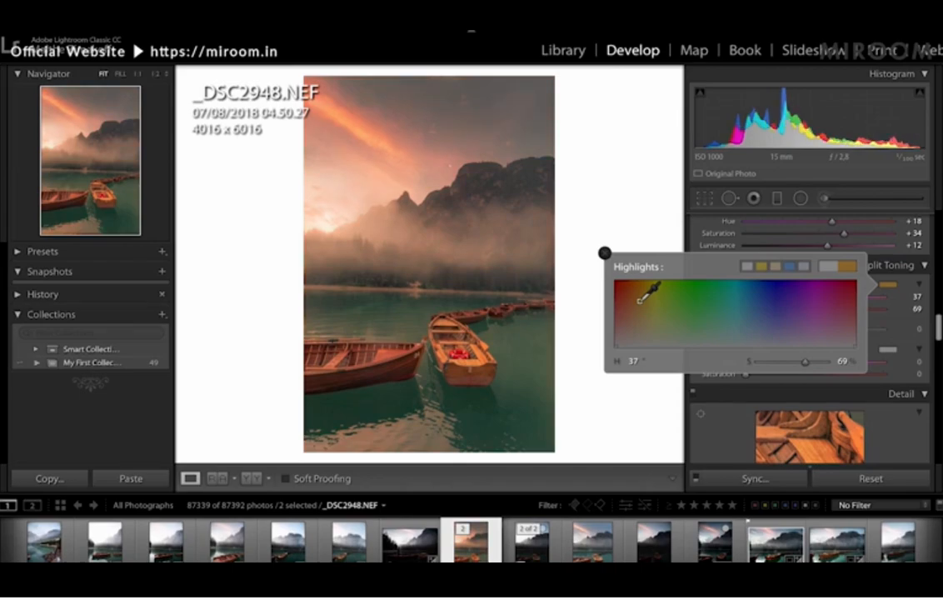
mouse_move(640, 300)
left_mouse_down()
mouse_move(640, 335)
mouse_move(654, 330)
mouse_move(614, 325)
mouse_move(621, 334)
left_mouse_up()
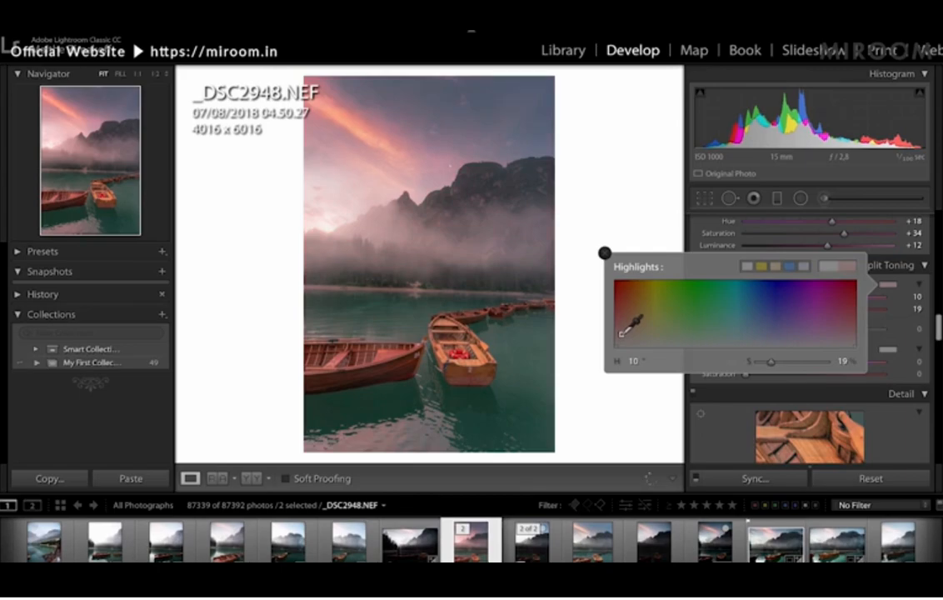
left_click_drag(621, 333, 613, 313)
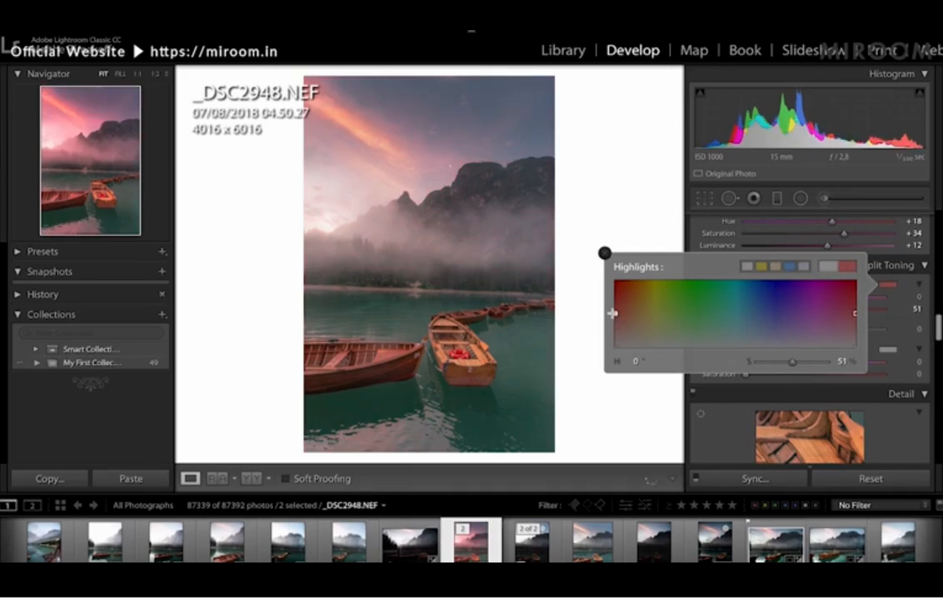
left_click_drag(612, 312, 638, 314)
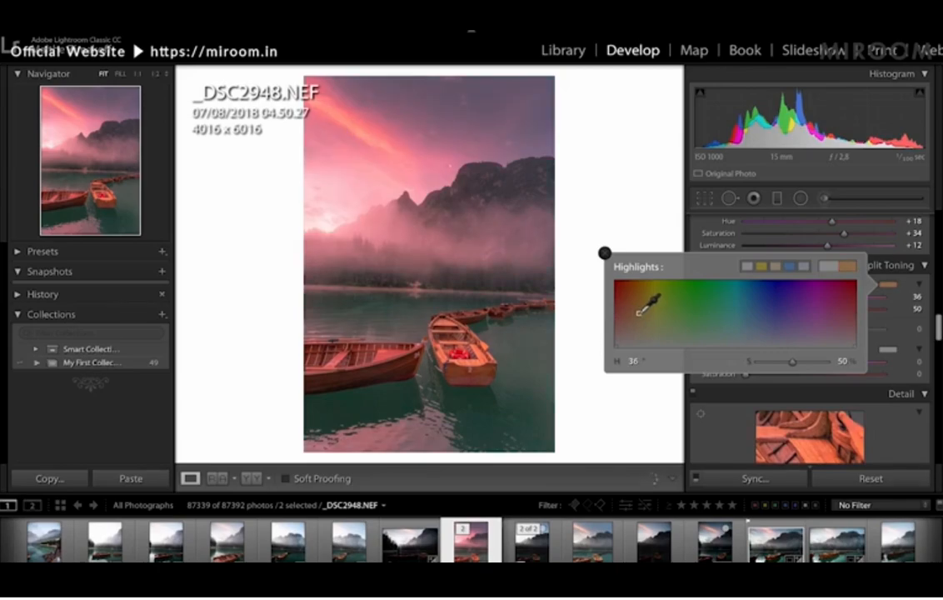
Step: Try a highlight tint of hue 58 with saturation 29, and turn off the split toning adjustments
left_click_drag(638, 312, 653, 312)
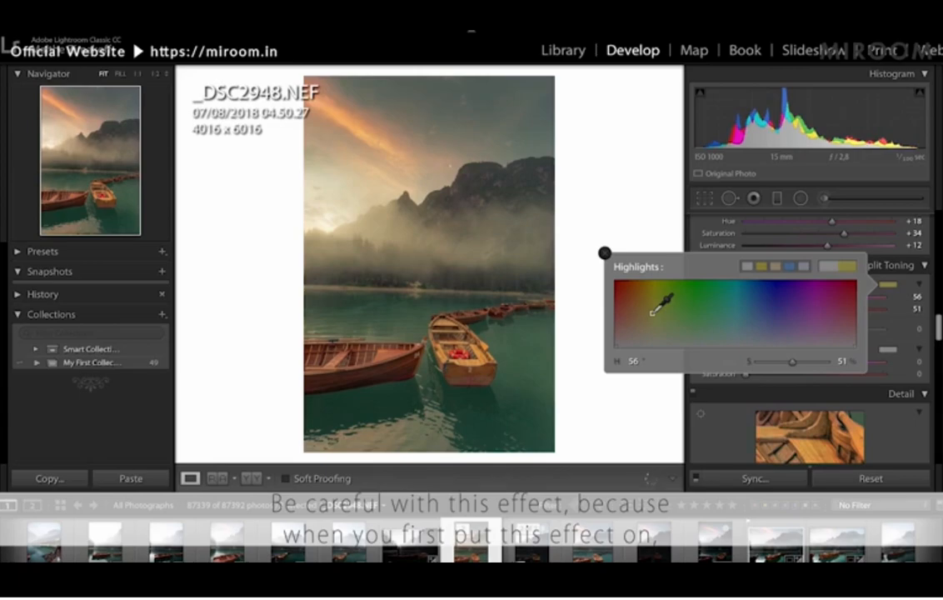
mouse_move(653, 313)
left_mouse_down()
mouse_move(651, 346)
mouse_move(654, 326)
left_mouse_up()
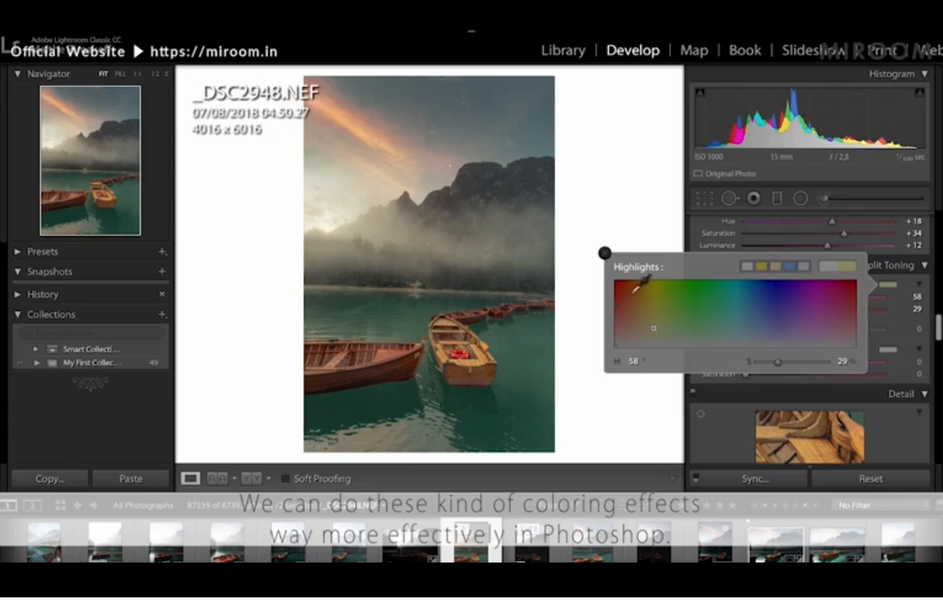
left_click(605, 253)
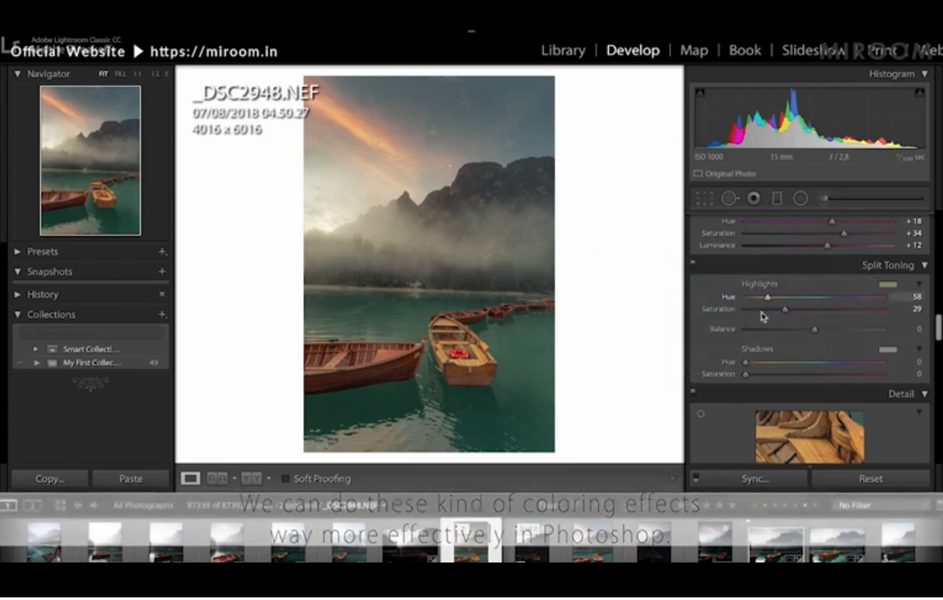
left_click(693, 264)
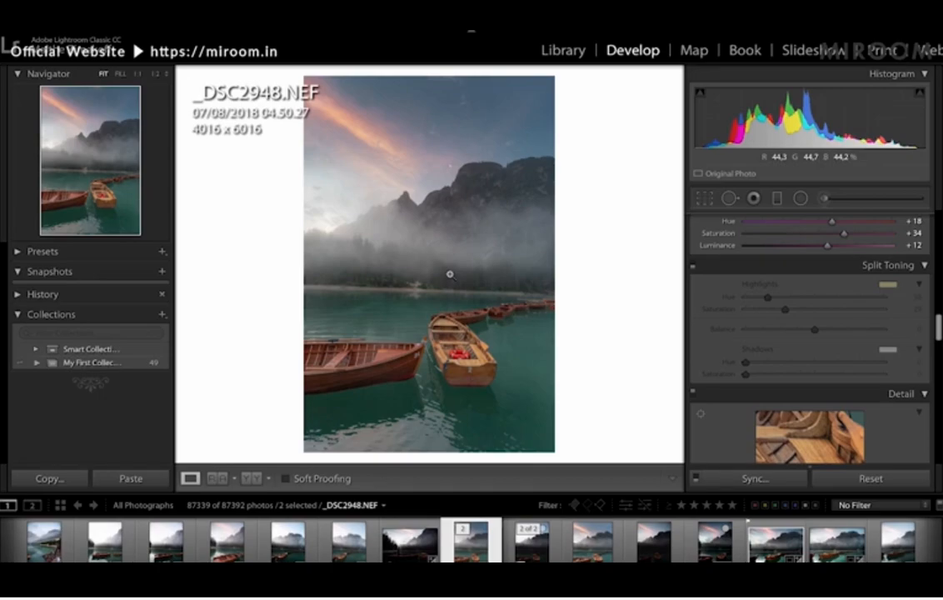
Step: Set the sharpening amount to 118, radius to 1.9 and detail to 57, and inspect the boat's life ring in the detail preview
scroll(788, 305, "down", 3)
scroll(788, 302, "down", 2)
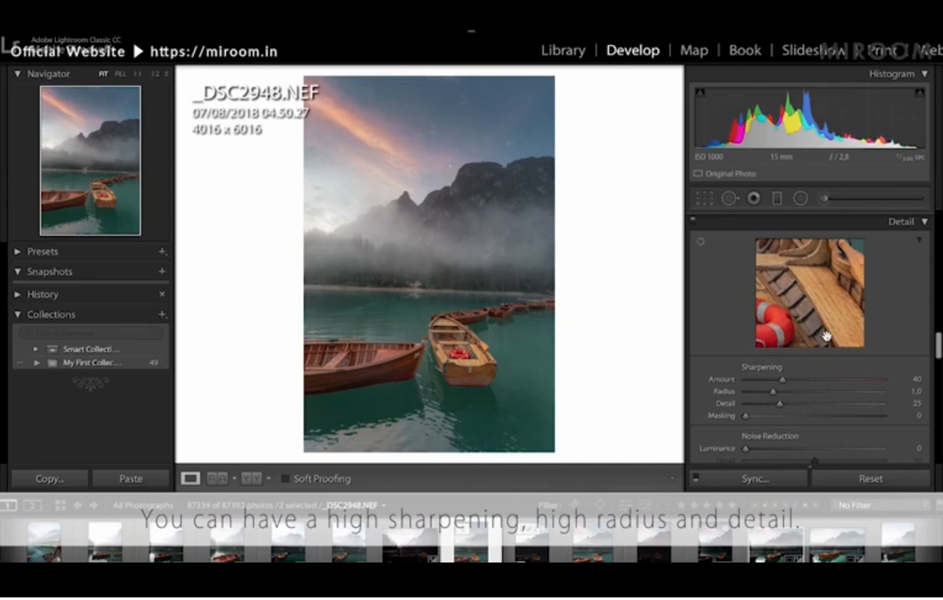
left_click_drag(782, 380, 852, 379)
left_click(822, 392)
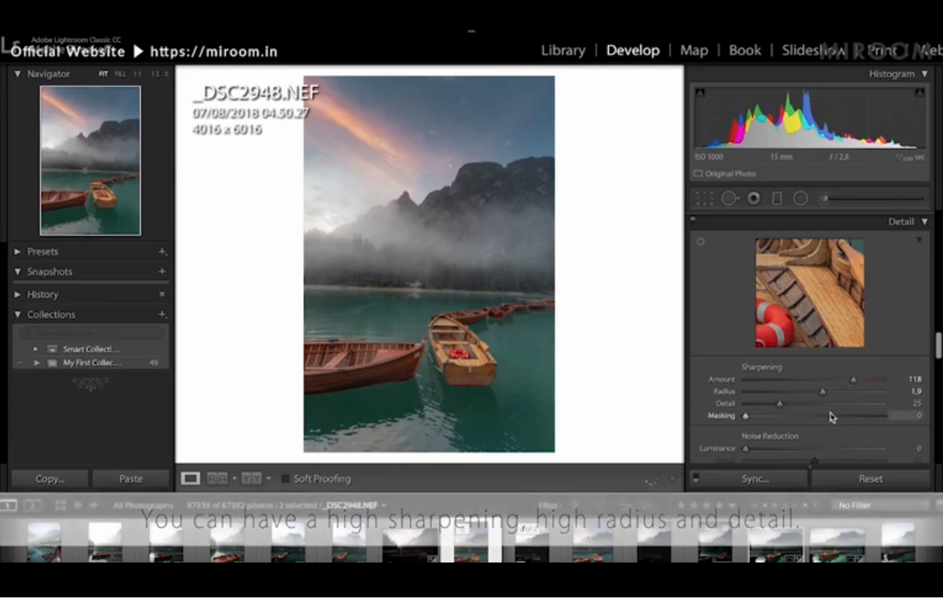
left_click(824, 403)
left_click_drag(804, 296, 843, 293)
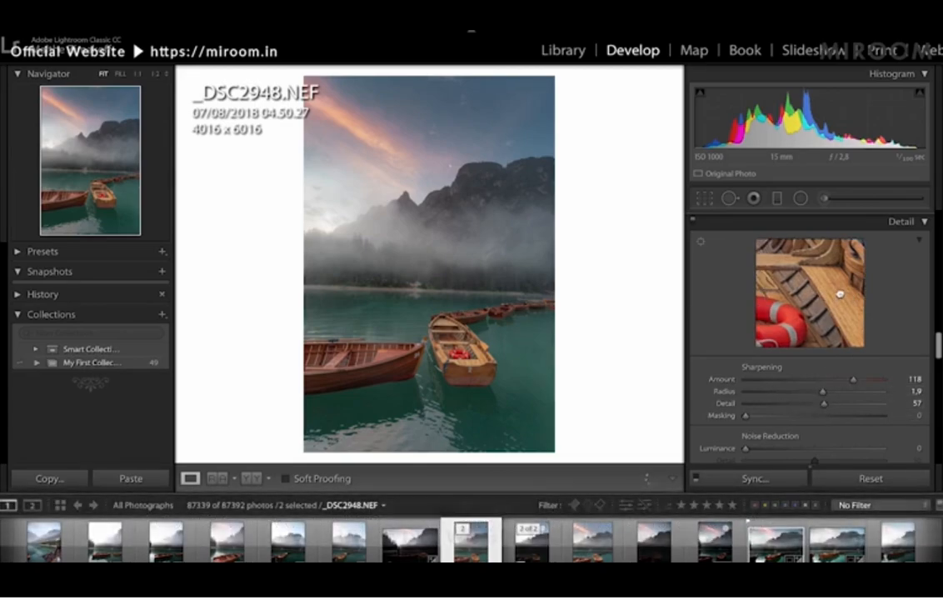
left_click_drag(789, 276, 803, 275)
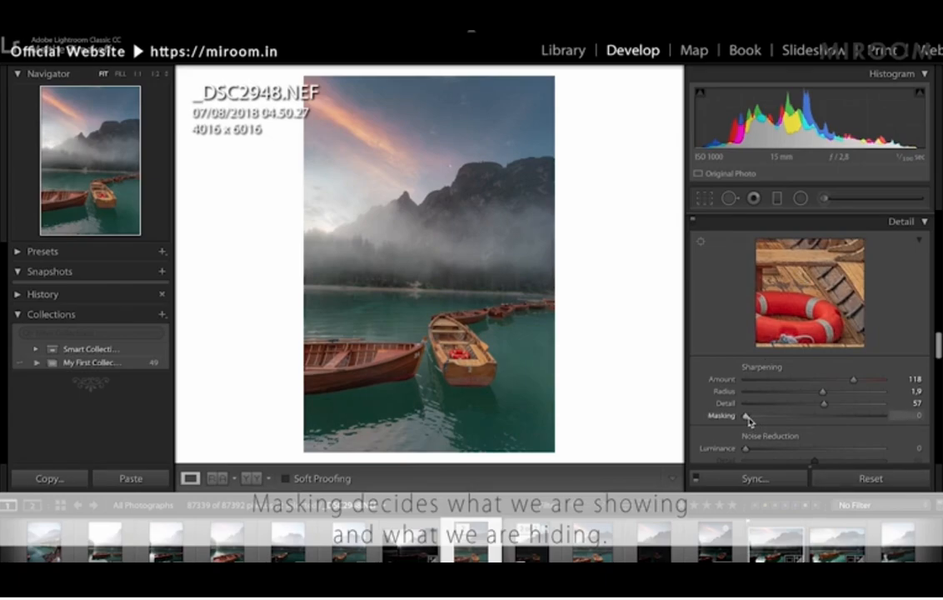
Step: Set the sharpening masking to 63 using the black-and-white mask preview, trying 24 and 46 on the way
key("super")
left_click_drag(749, 418, 682, 411)
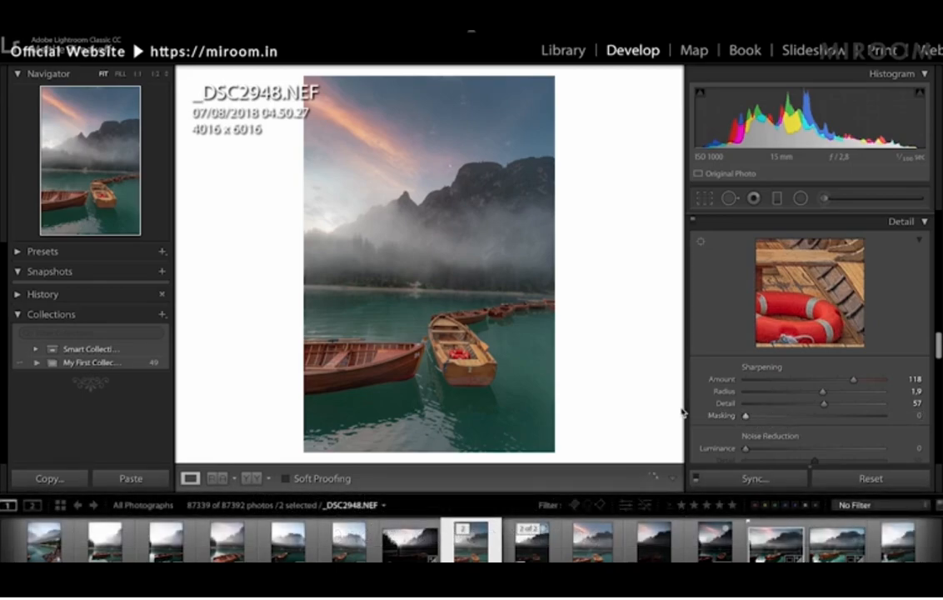
key("alt")
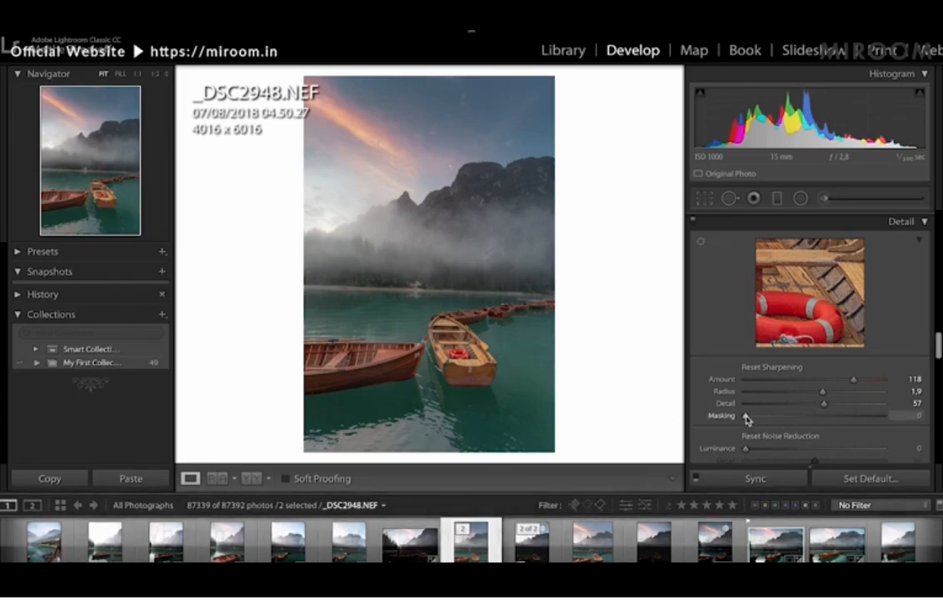
left_click_drag(747, 419, 779, 421)
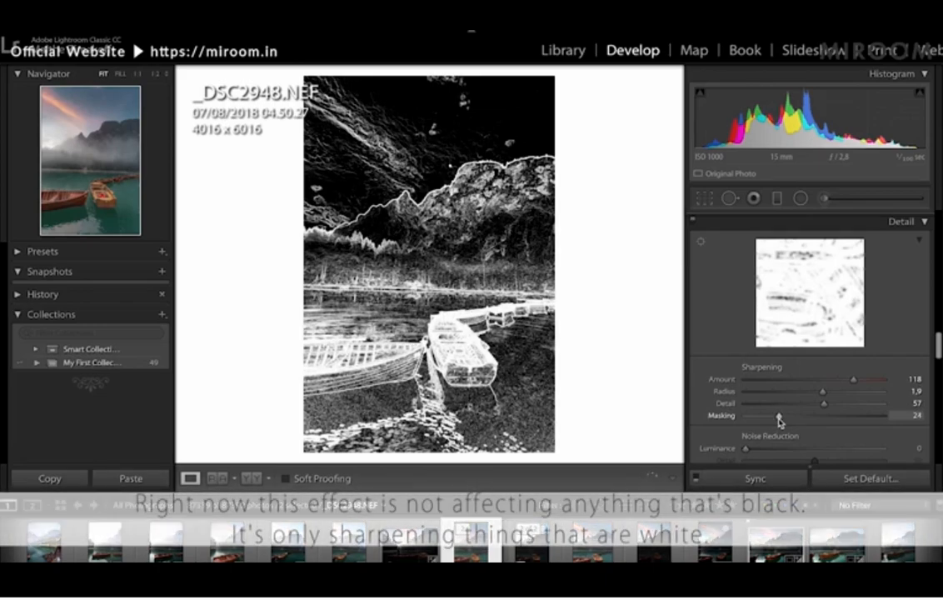
left_click_drag(780, 421, 808, 423)
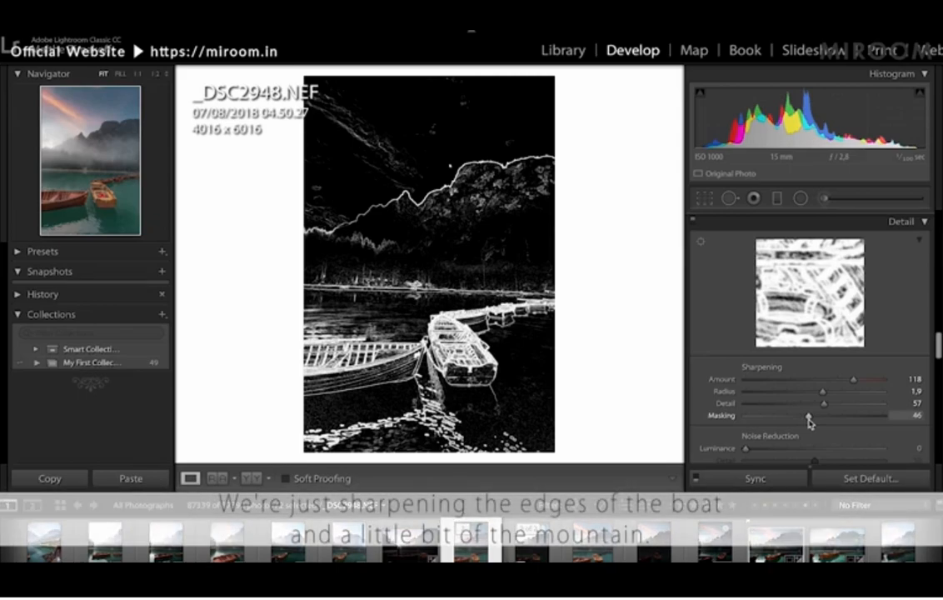
left_click_drag(808, 422, 832, 422)
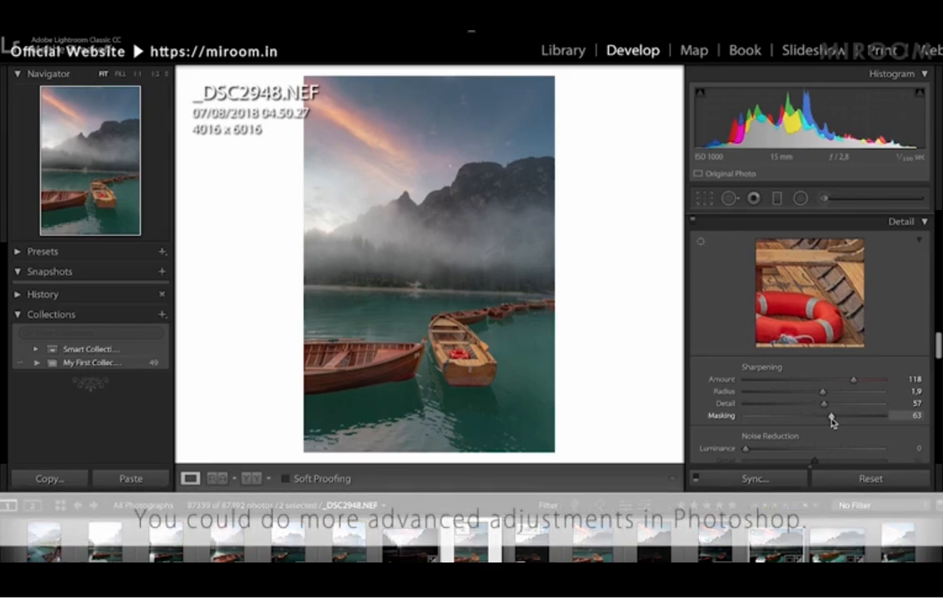
Step: Look over the noise reduction settings and retarget the detail preview to the far end of the light wooden boat
scroll(832, 422, "down", 3)
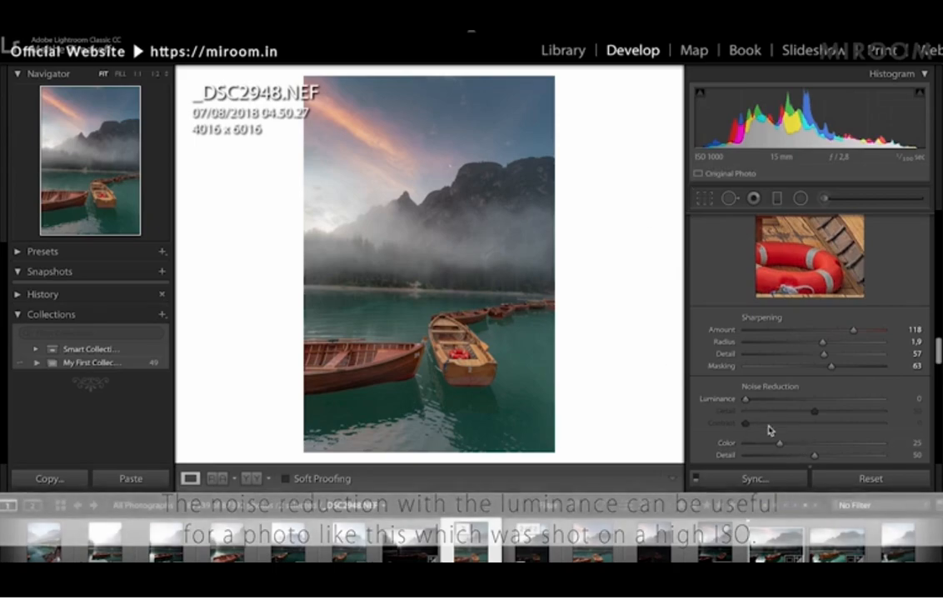
scroll(790, 422, "down", 2)
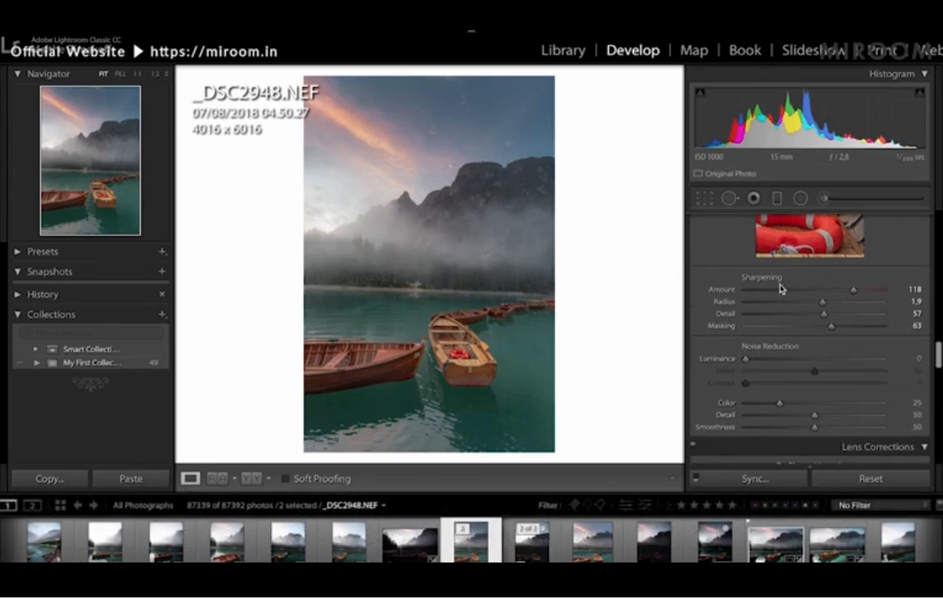
scroll(779, 284, "up", 2)
scroll(791, 280, "up", 3)
scroll(795, 280, "up", 2)
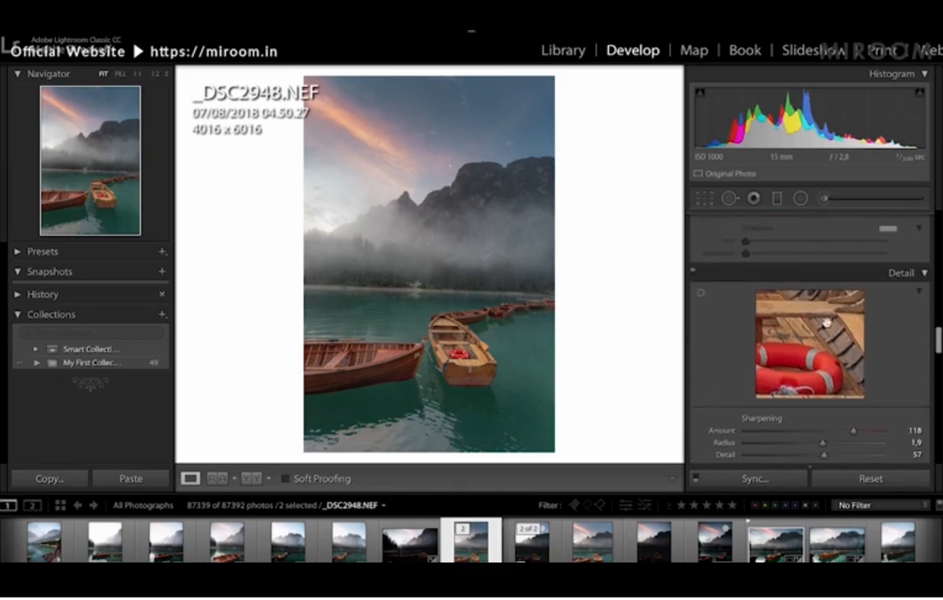
left_click(702, 296)
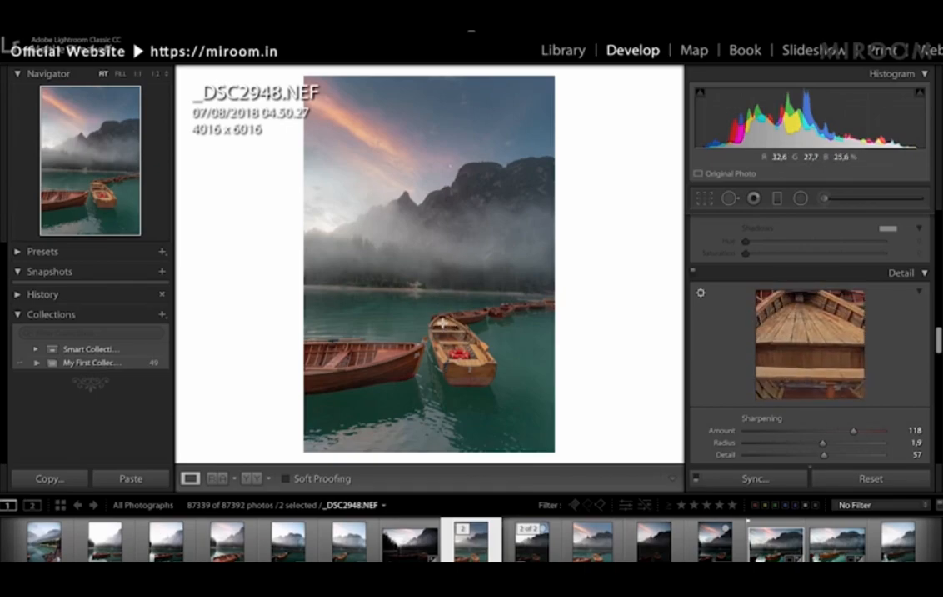
left_click(441, 318)
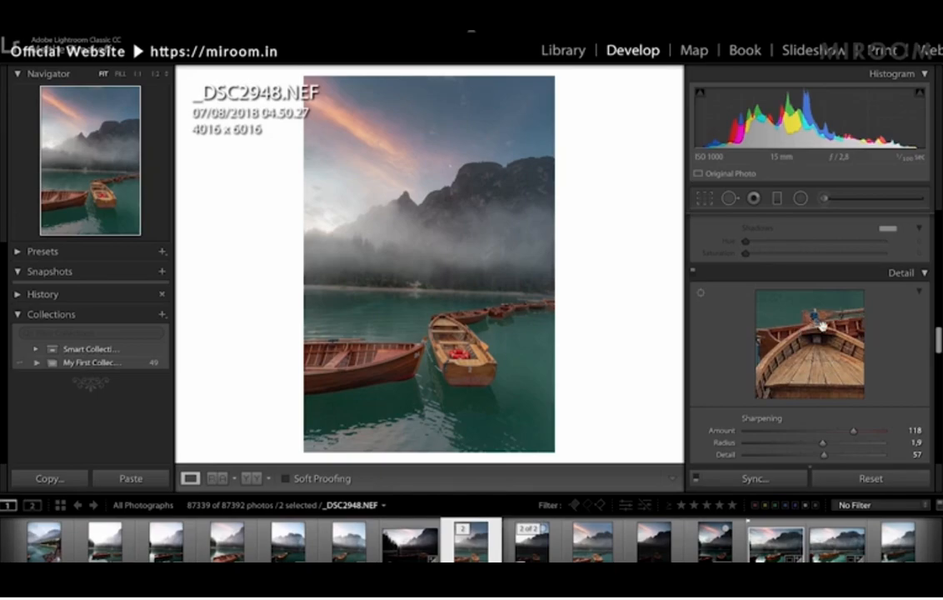
Step: Set the noise reduction luminance to 27, trying 39 first, with luminance detail at 91 and contrast at 90
scroll(822, 325, "down", 5)
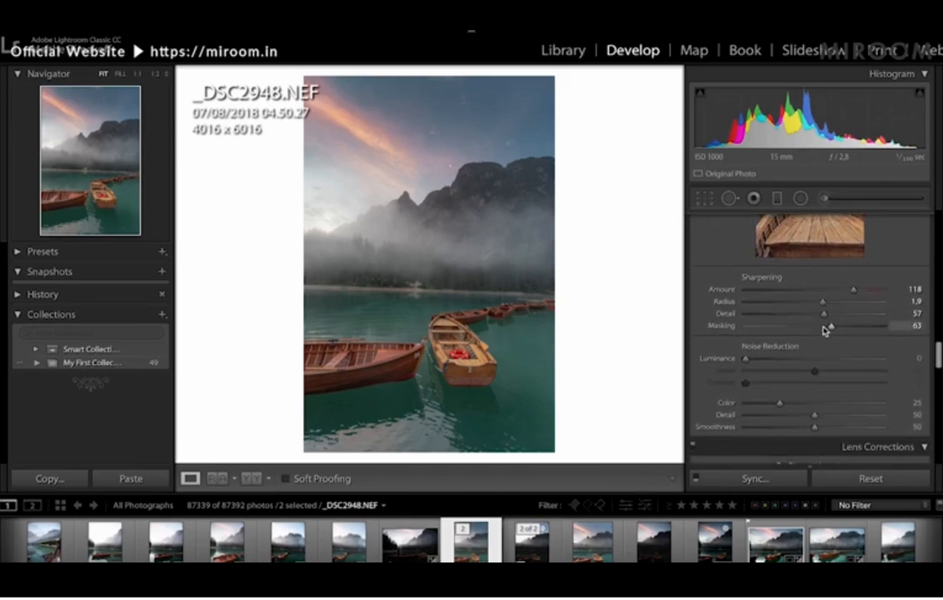
left_click(798, 356)
scroll(799, 358, "up", 3)
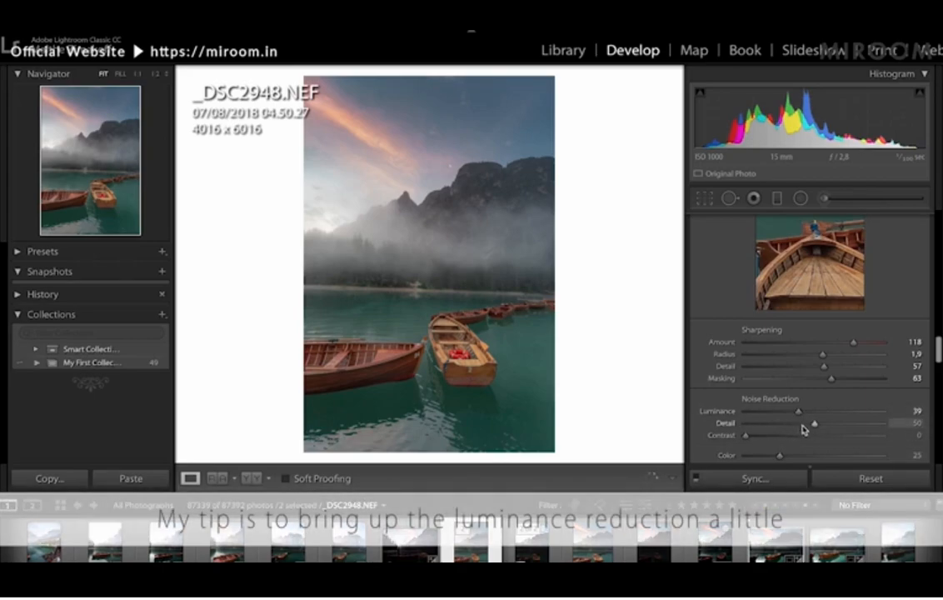
left_click(872, 424)
left_click(870, 435)
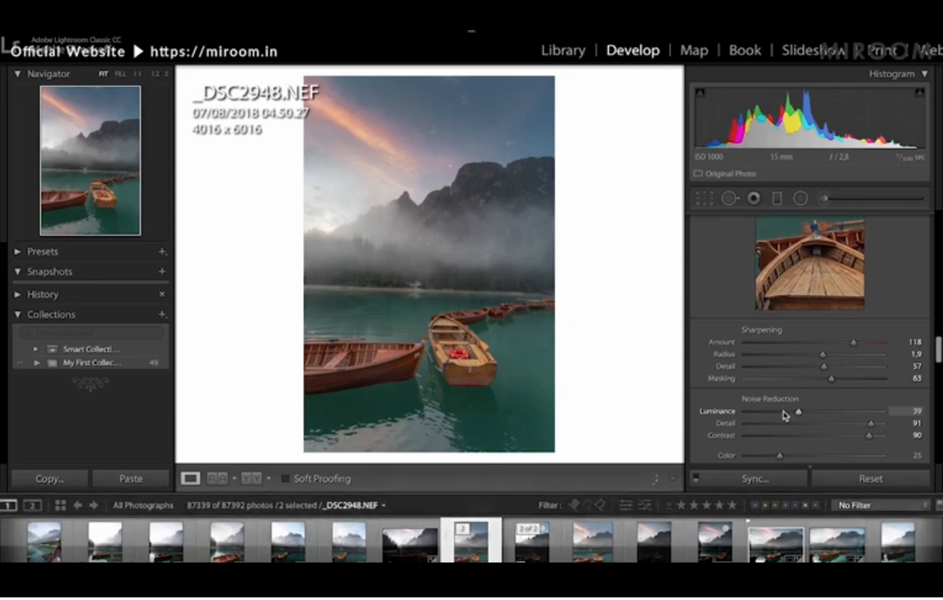
left_click(784, 413)
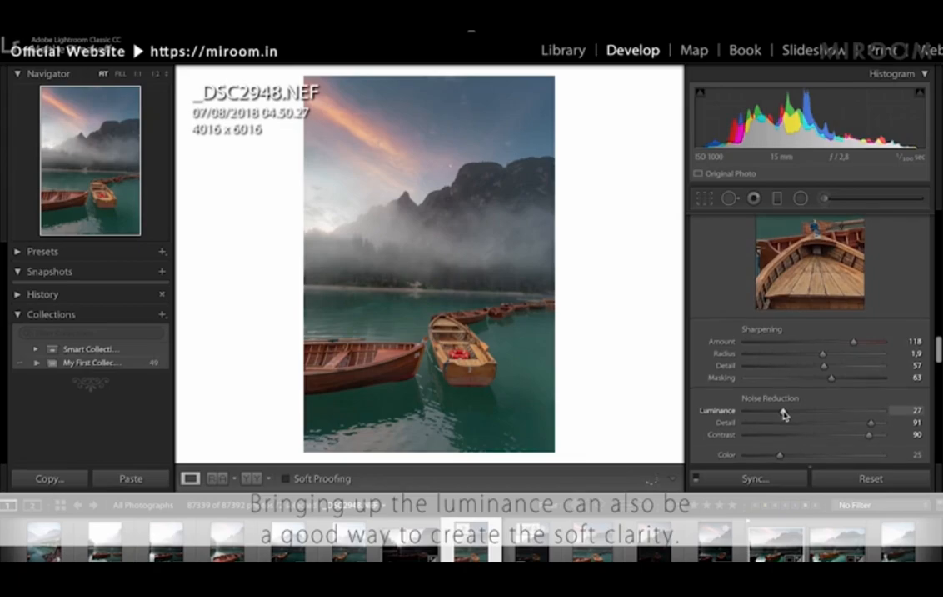
Step: Try a transform aspect of +55, compare it with the undistorted photo, and return the aspect to its default
scroll(783, 412, "down", 3)
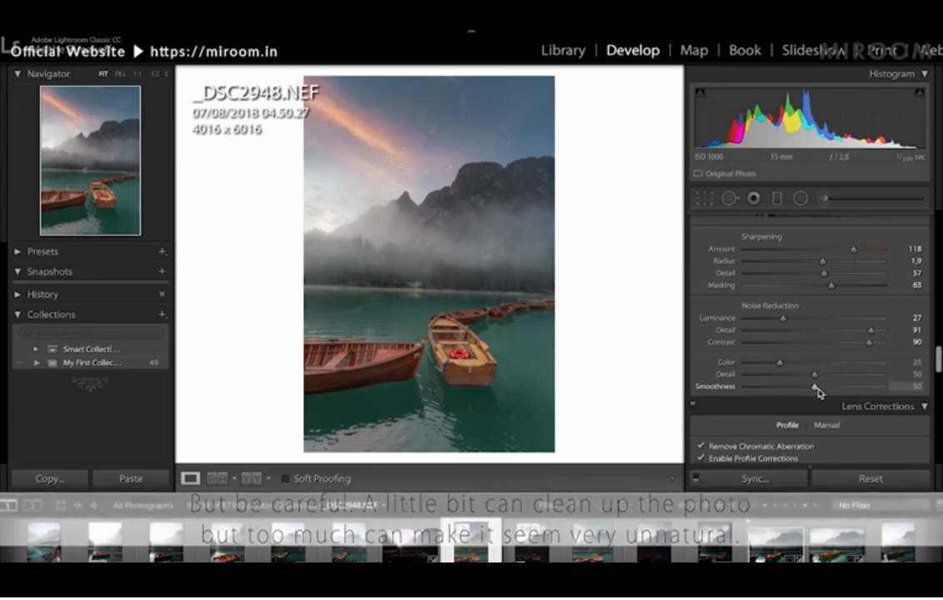
scroll(817, 392, "down", 10)
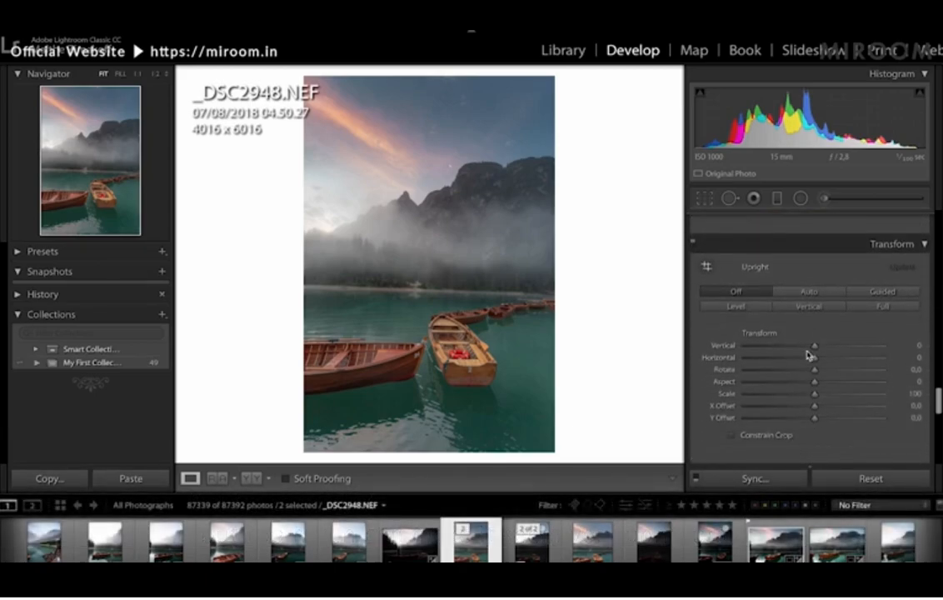
scroll(821, 361, "down", 1)
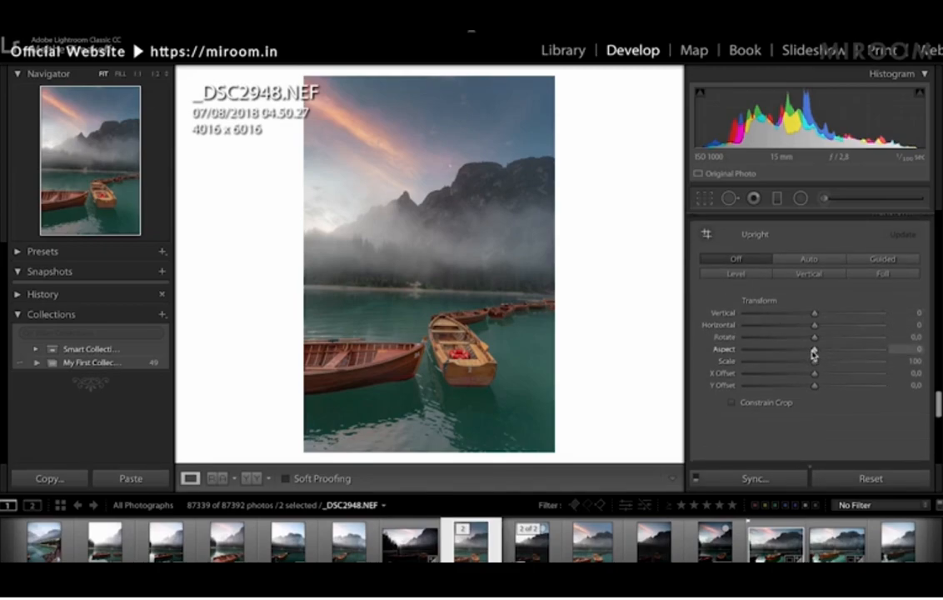
left_click_drag(815, 350, 852, 353)
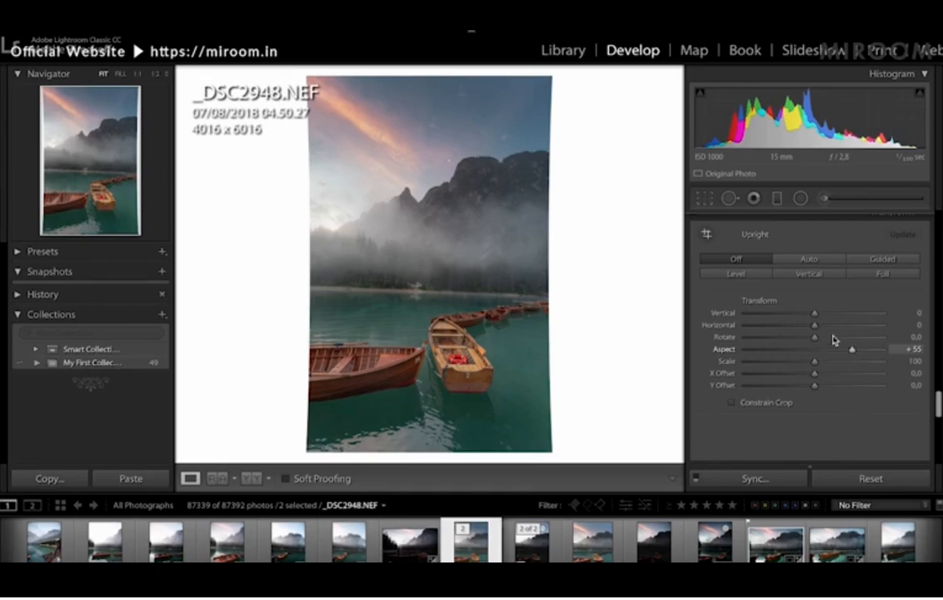
key("ctrl+z")
key("ctrl+shift+z")
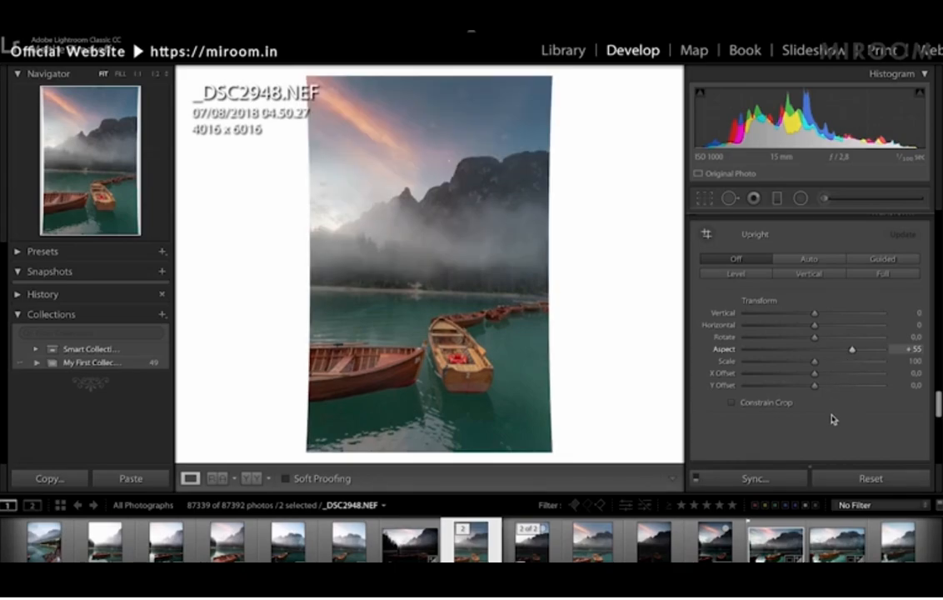
scroll(833, 417, "down", 3)
scroll(838, 400, "up", 1)
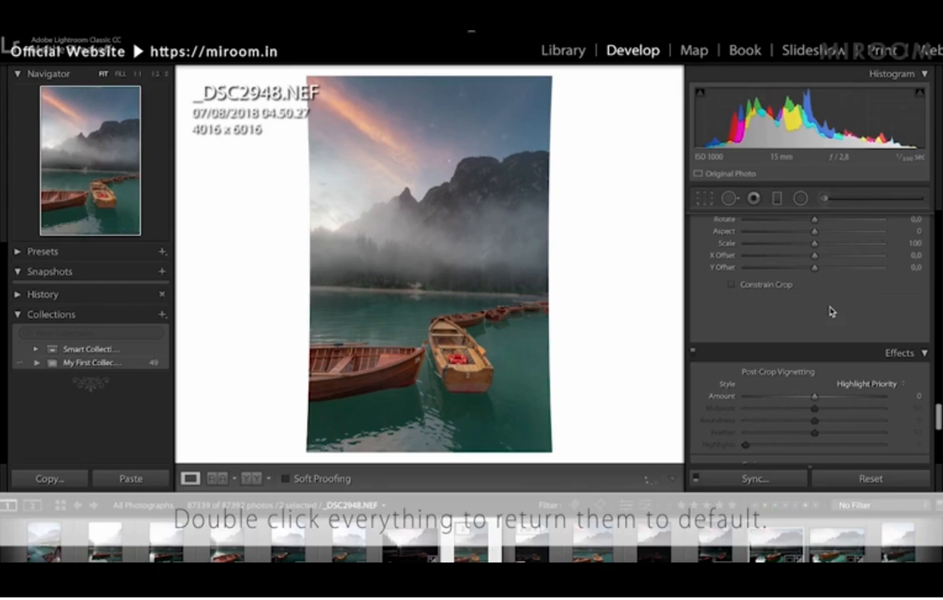
Step: Try a post-crop vignette with amount -45 and feather 100, and reset the vignette amount to 0
scroll(831, 311, "down", 1)
scroll(830, 312, "down", 3)
scroll(831, 312, "down", 2)
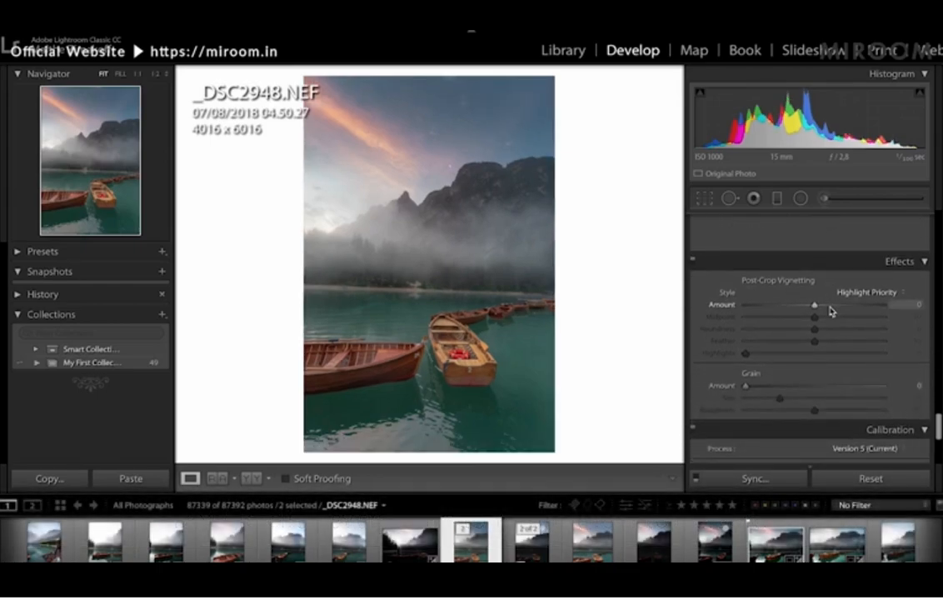
left_click(785, 298)
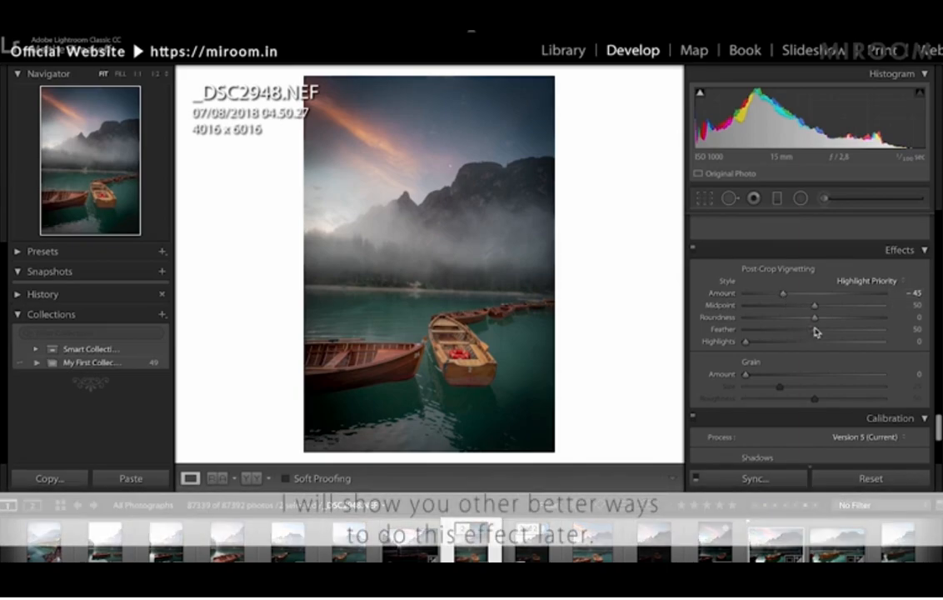
left_click_drag(815, 333, 924, 331)
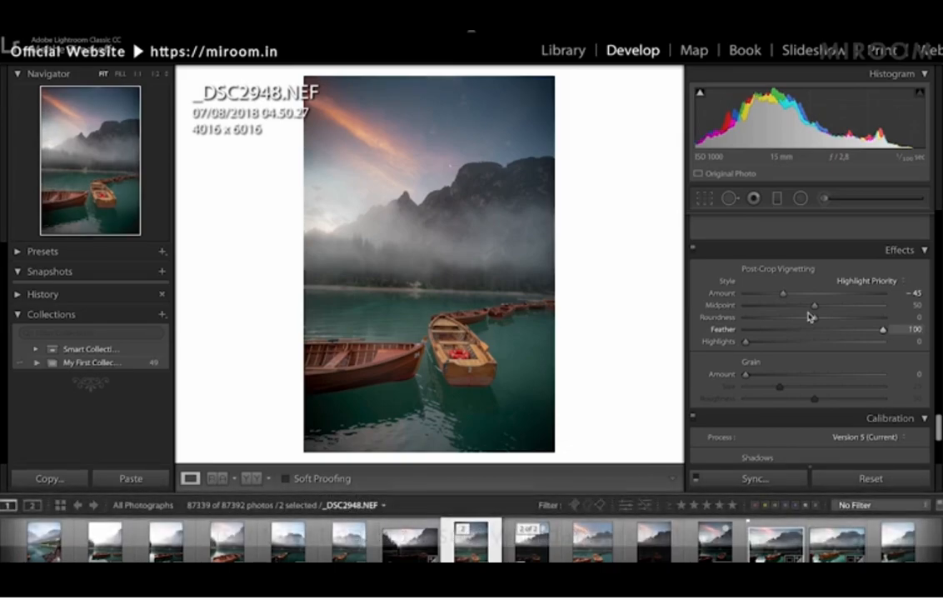
double_click(788, 297)
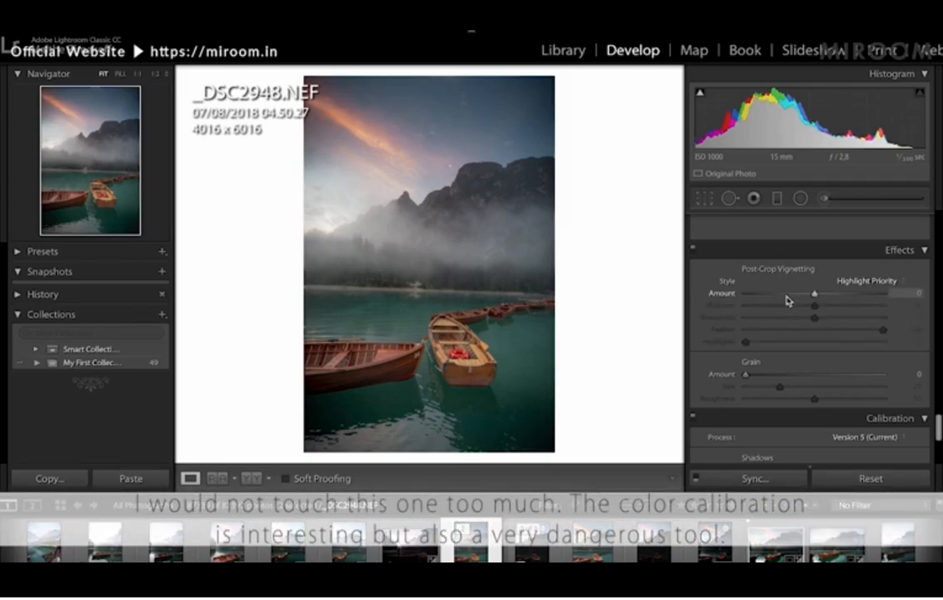
Step: Set the calibration shadows tint to -5, trying -8 and the extreme green of -100 on the way
scroll(764, 359, "down", 1)
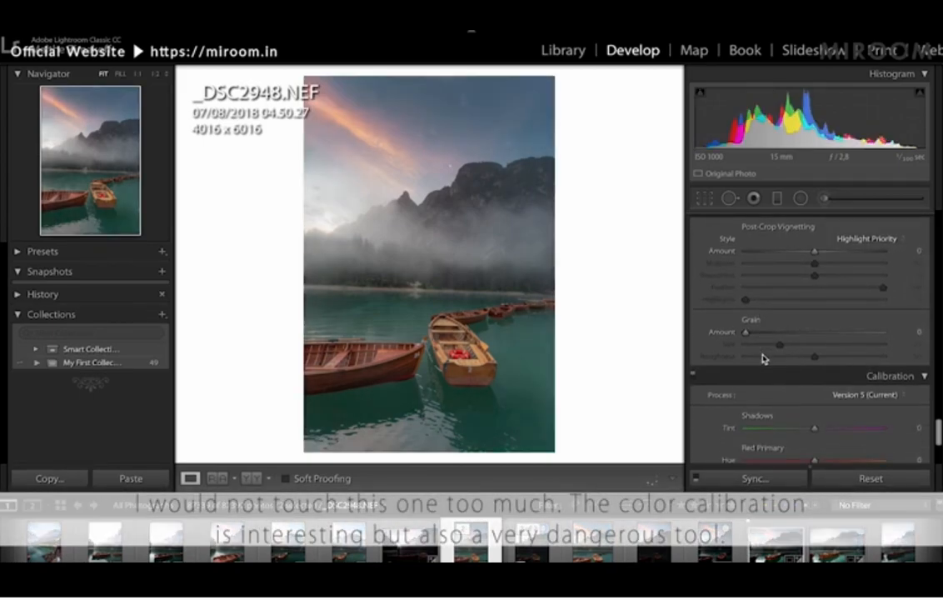
scroll(764, 358, "down", 3)
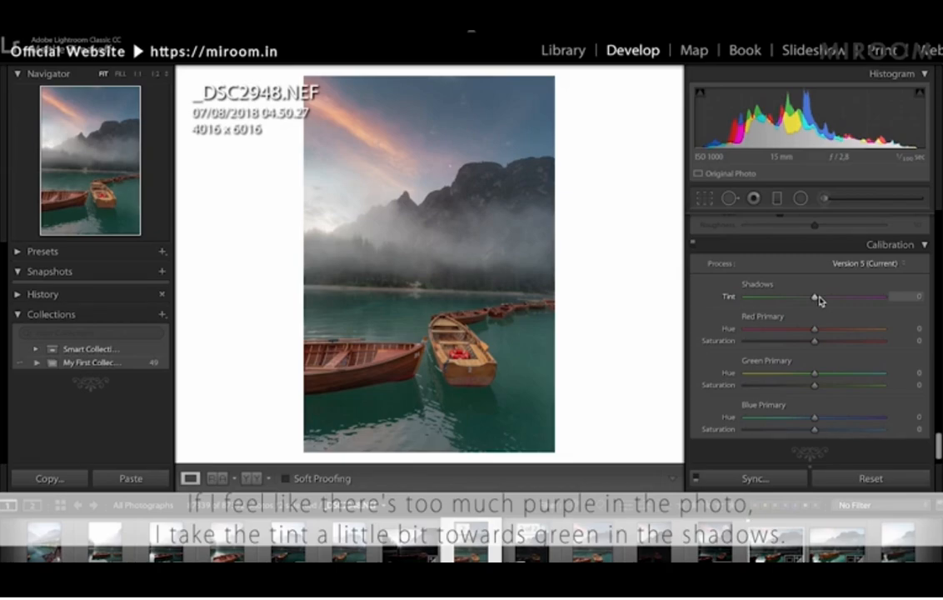
left_click_drag(816, 299, 816, 303)
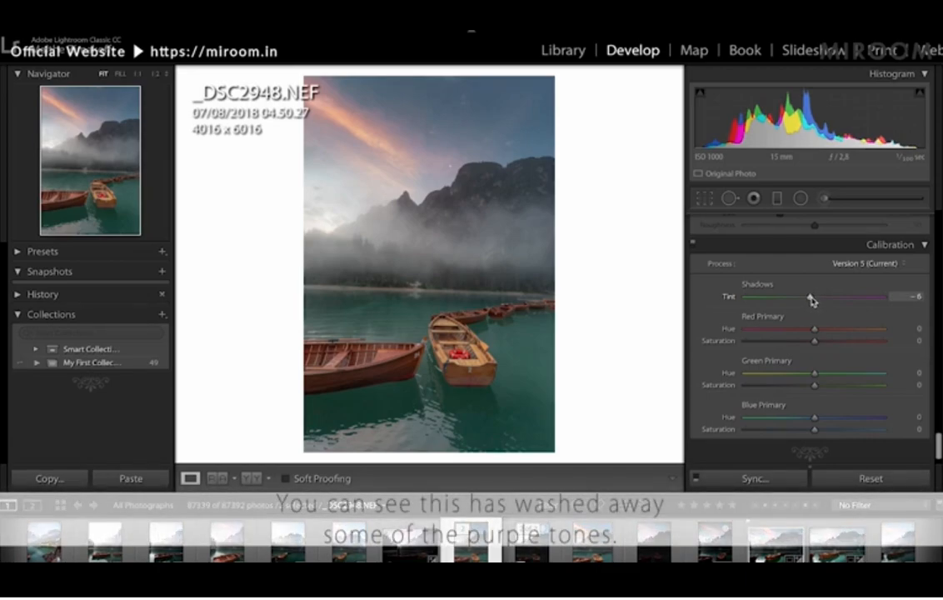
left_click_drag(815, 301, 812, 300)
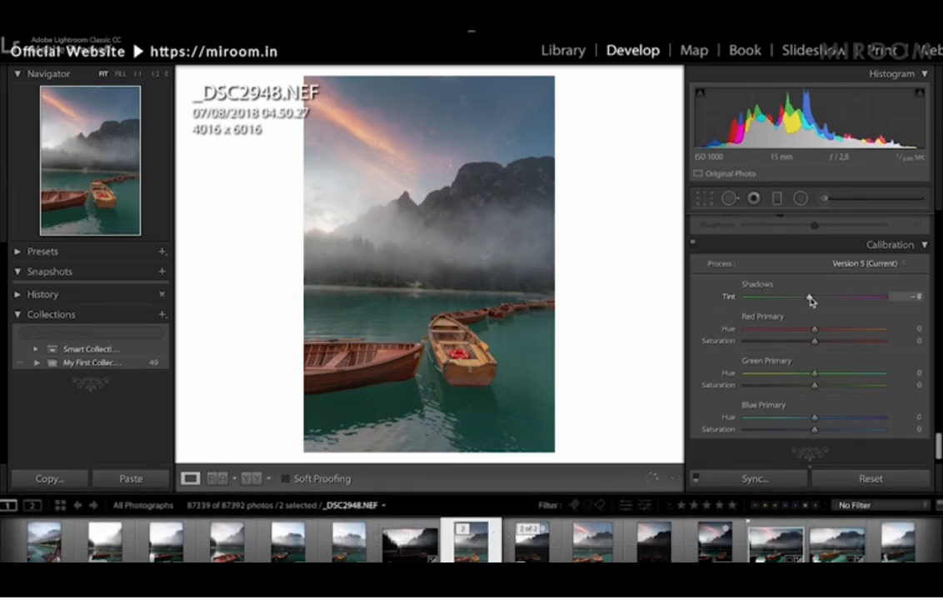
left_click_drag(810, 301, 747, 303)
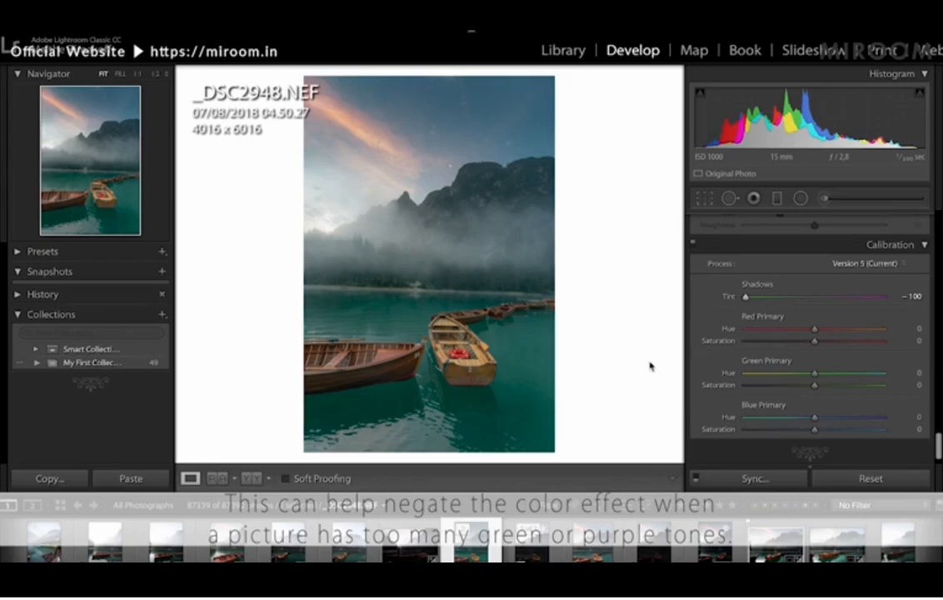
left_click(813, 298)
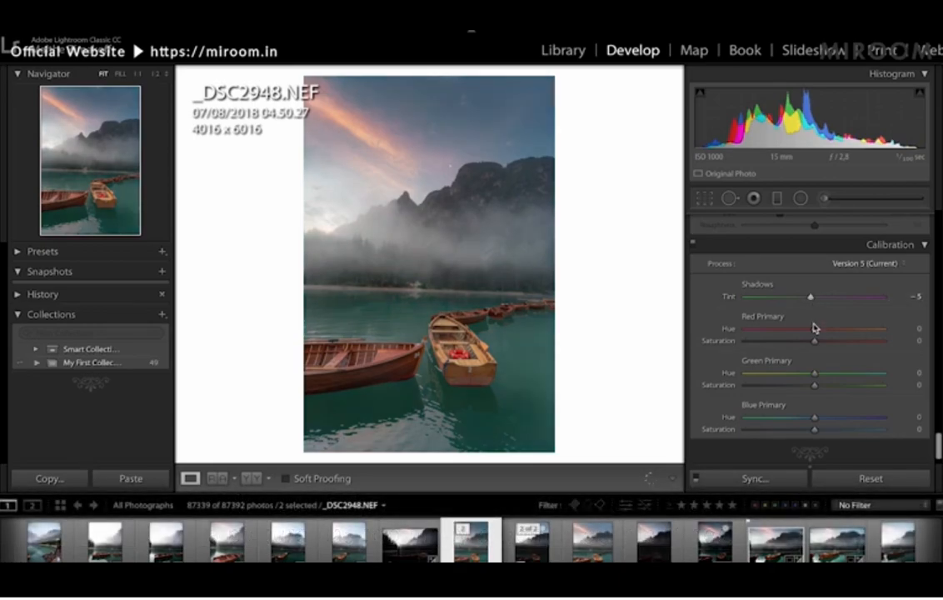
Step: Try blue primary hues of -73 and +32 in the calibration, and reset the hue to its default
scroll(808, 332, "down", 1)
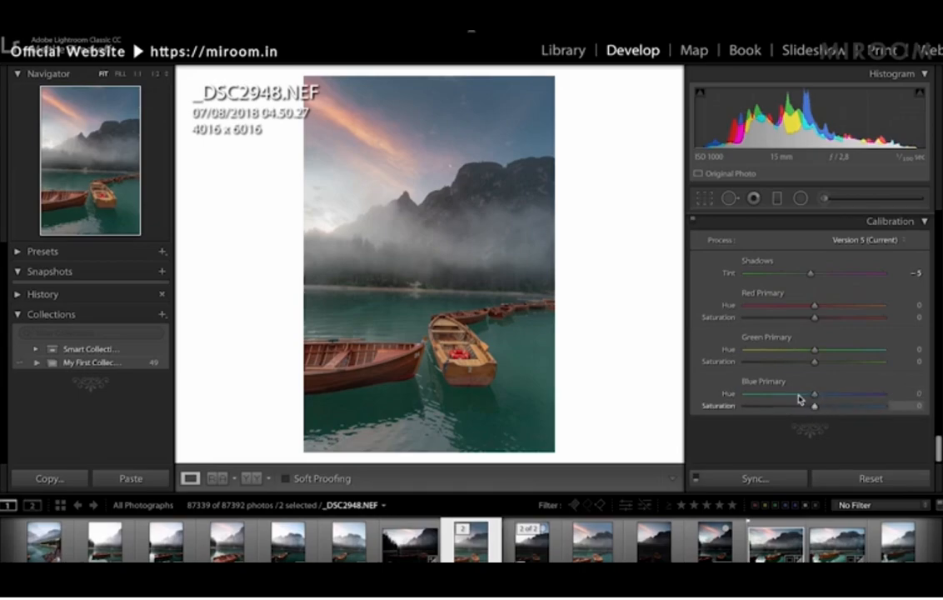
left_click_drag(796, 395, 766, 398)
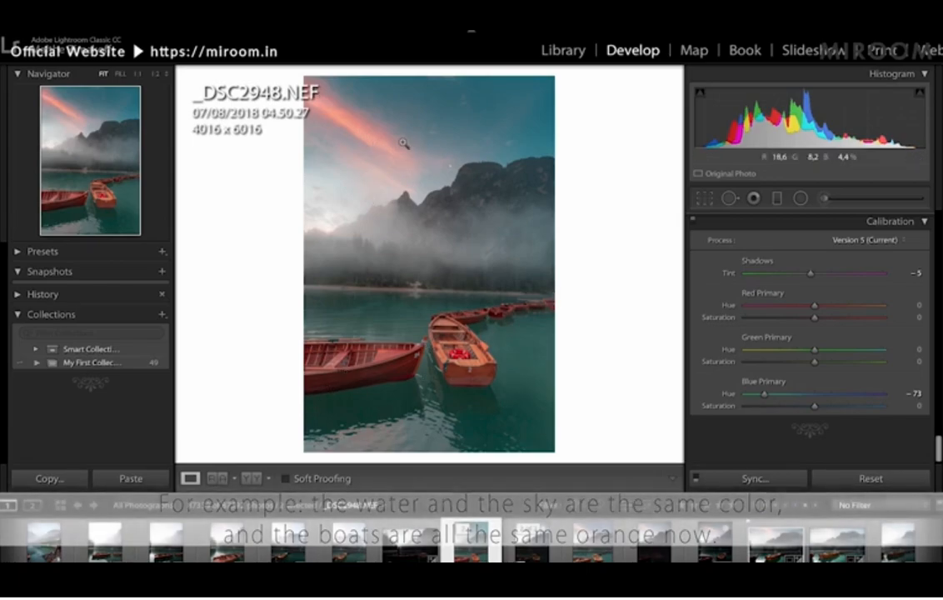
left_click(836, 395)
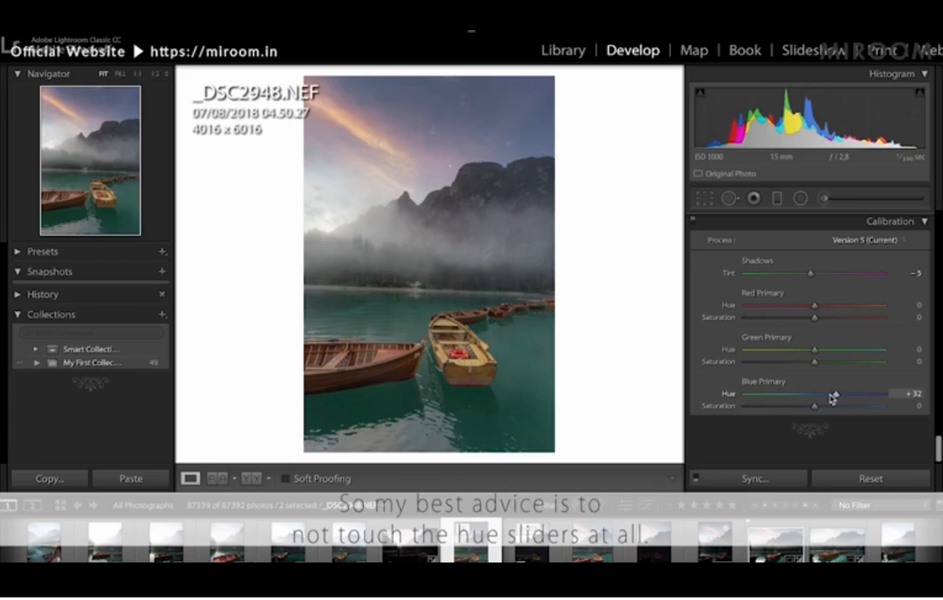
double_click(836, 394)
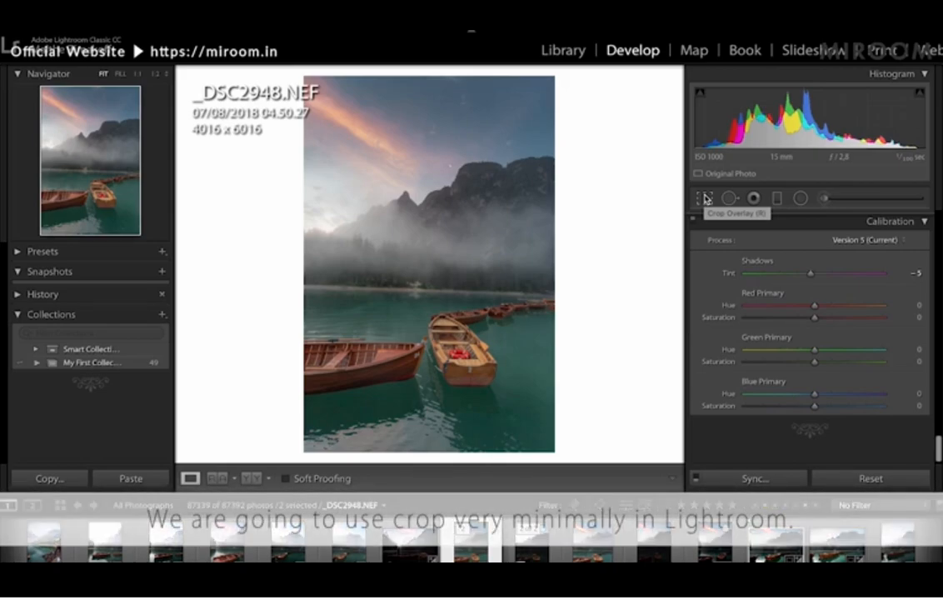
Step: Straighten the photo to -2.22 by tracing the far shoreline as the horizon, apply the crop, and retrace the shoreline once more
left_click(706, 199)
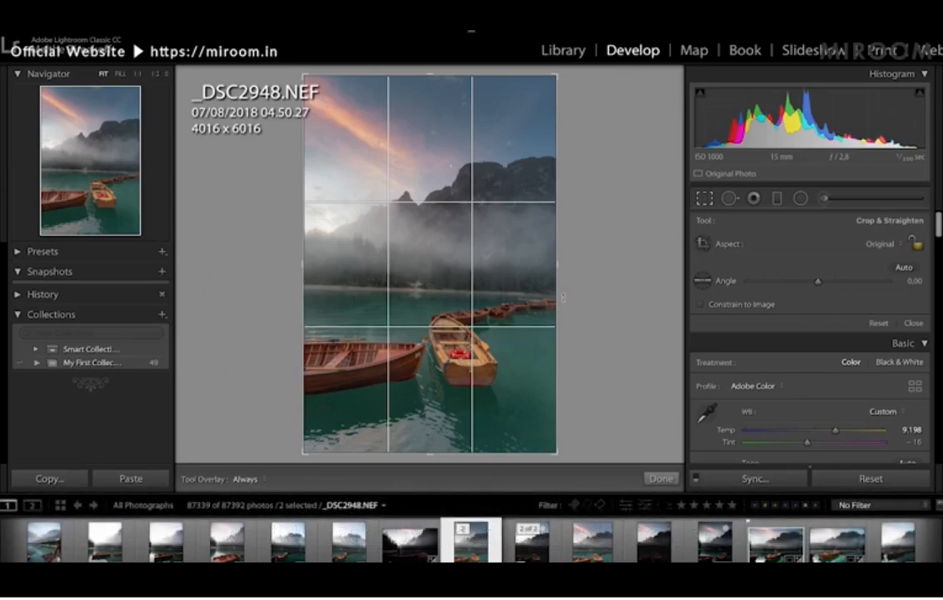
left_click(704, 281)
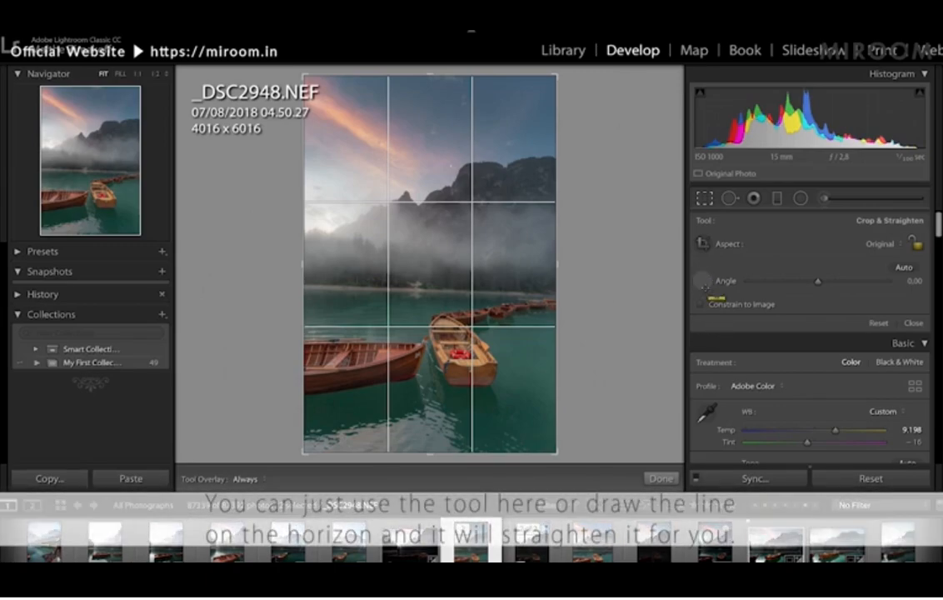
left_click_drag(303, 286, 637, 298)
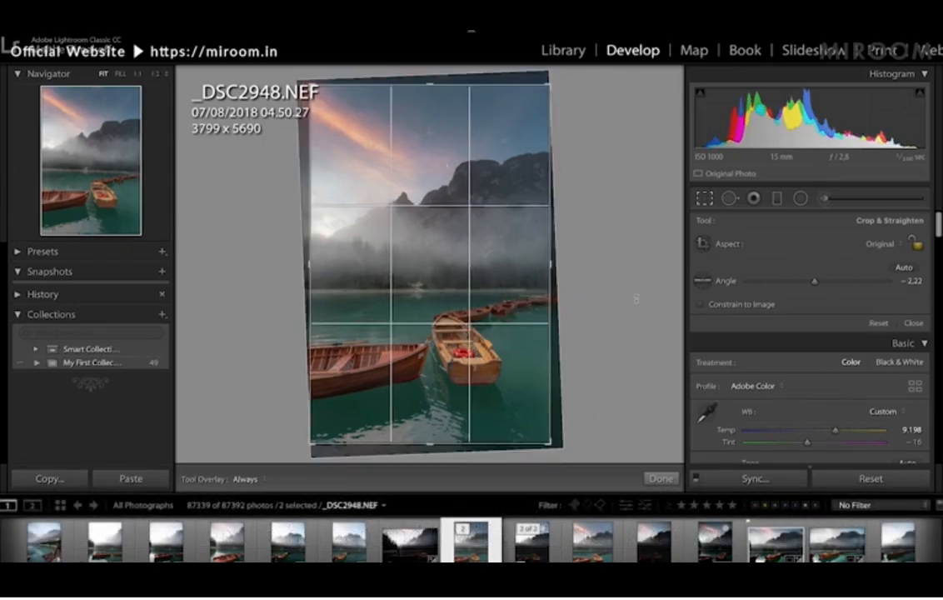
key("Return")
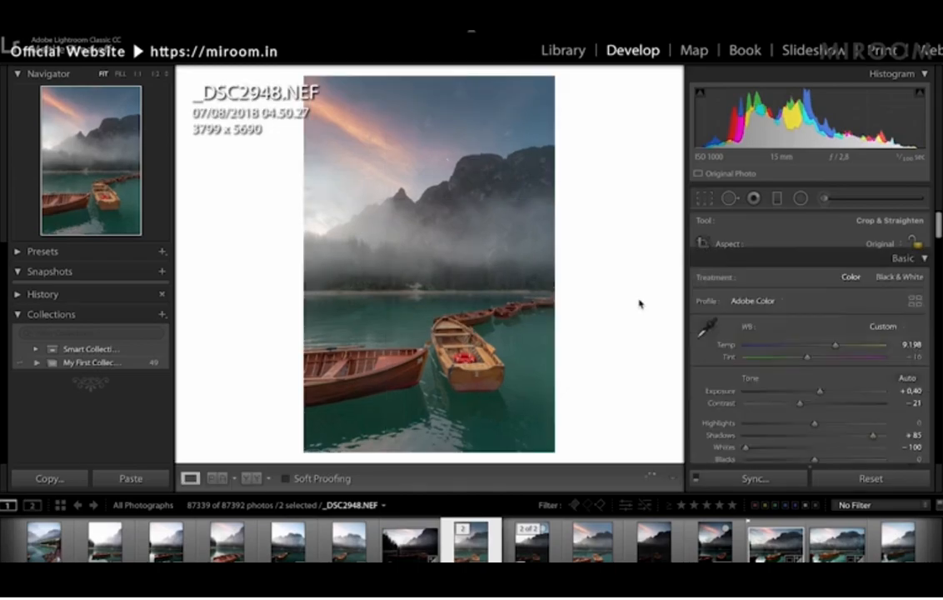
left_click(712, 201)
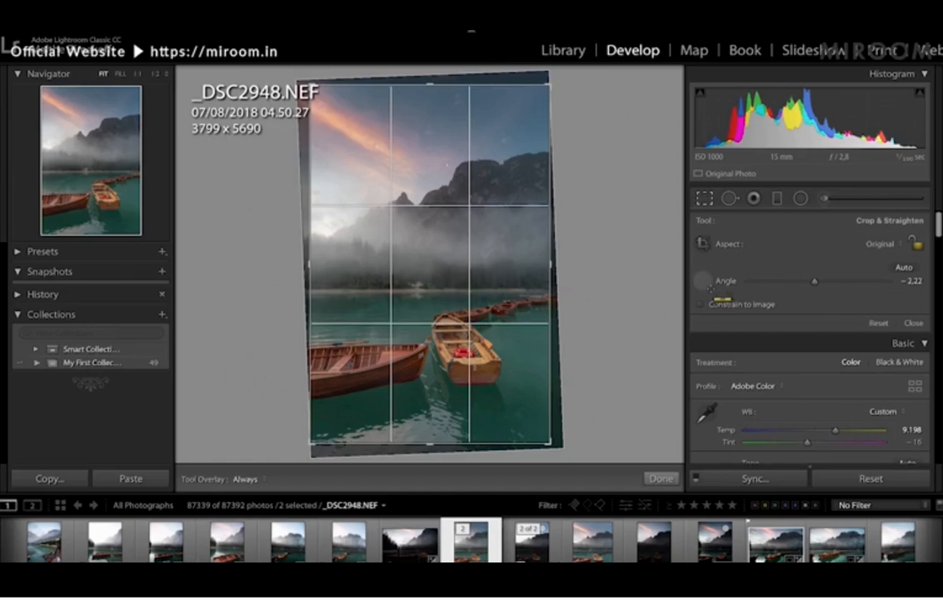
left_click_drag(308, 293, 597, 291)
key("Return")
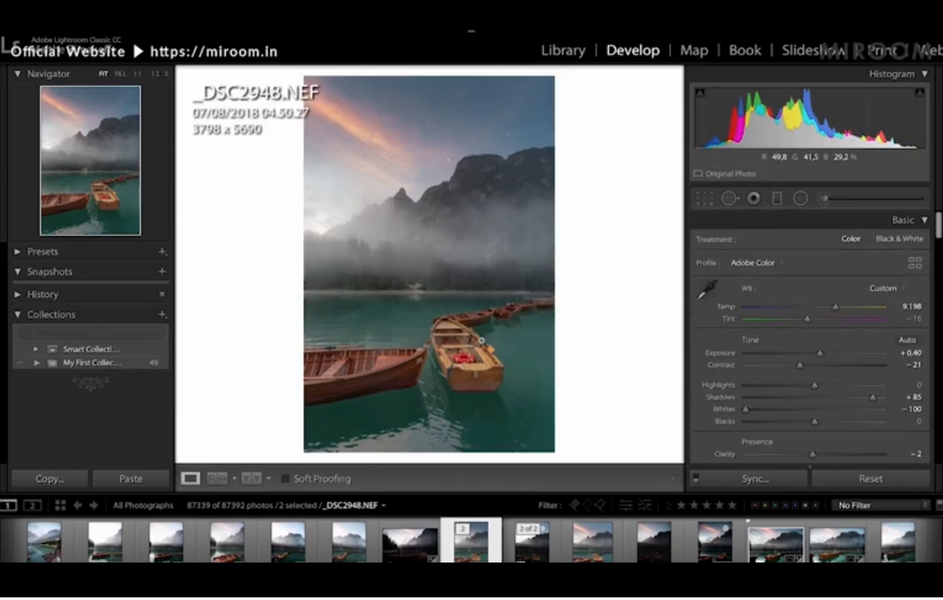
Step: Rotate the photo freehand within the crop to an angle of about -1.30 and apply the crop
key("r")
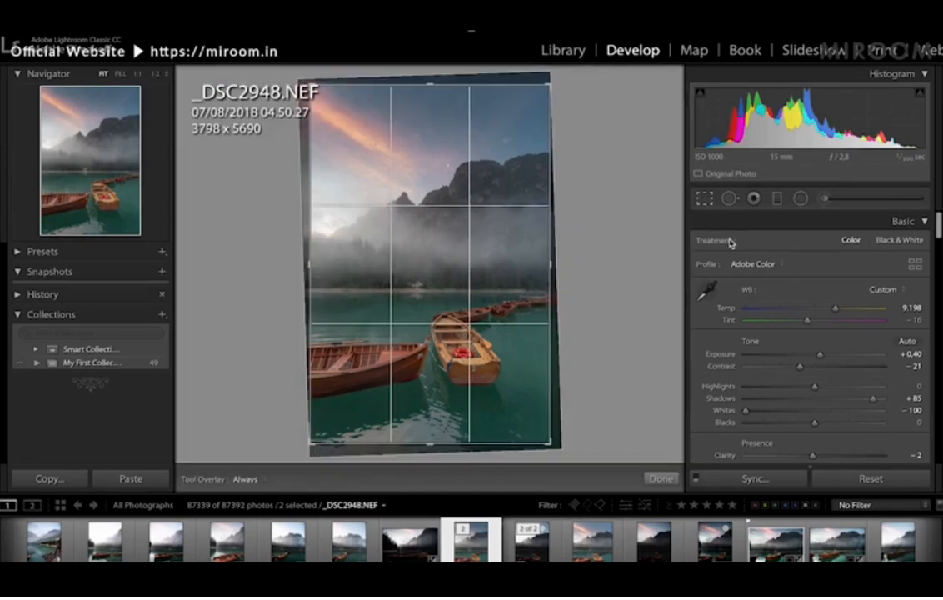
left_click_drag(596, 124, 627, 204)
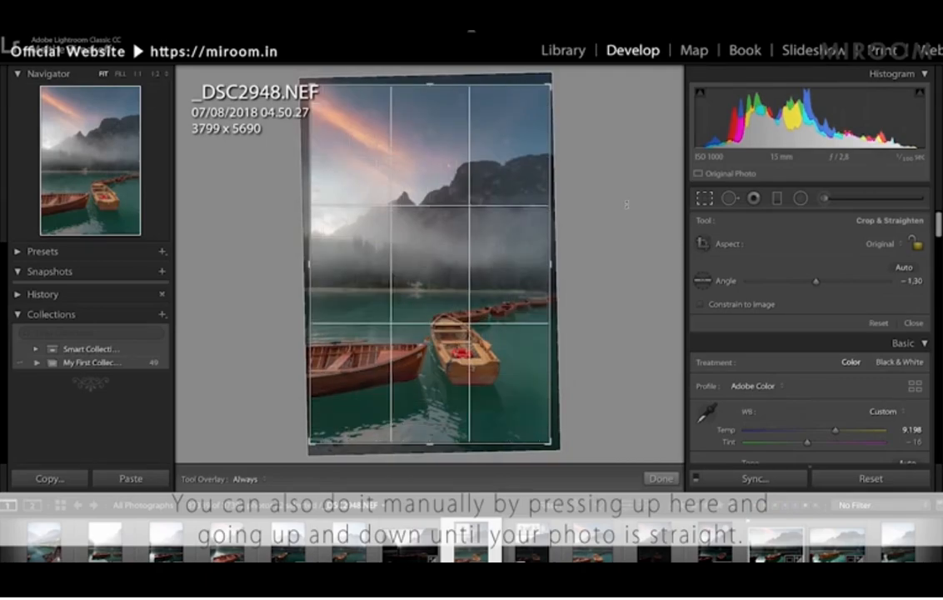
key("Return")
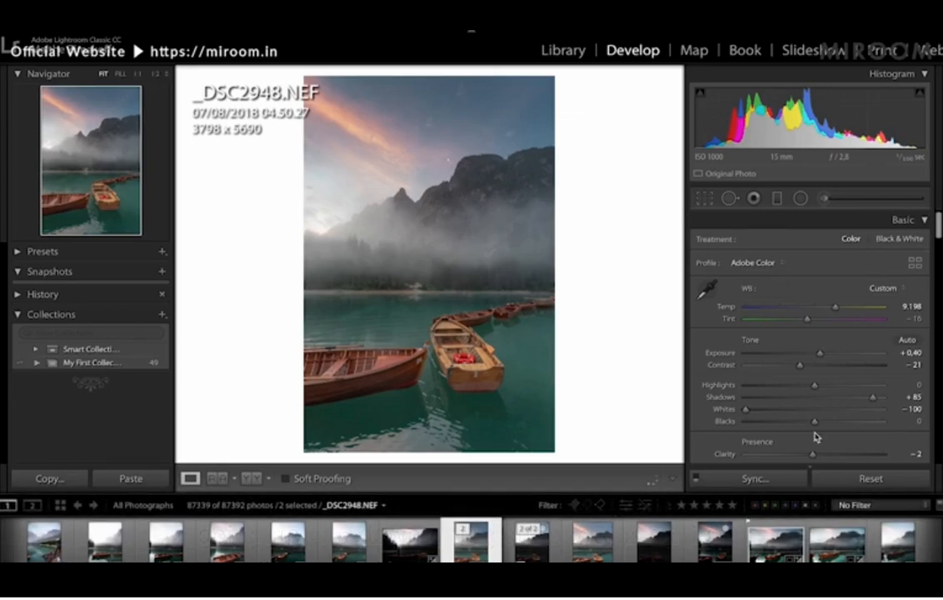
Step: Reset all develop settings to compare with the unedited photo, and undo the reset
scroll(817, 408, "down", 5)
scroll(820, 402, "down", 3)
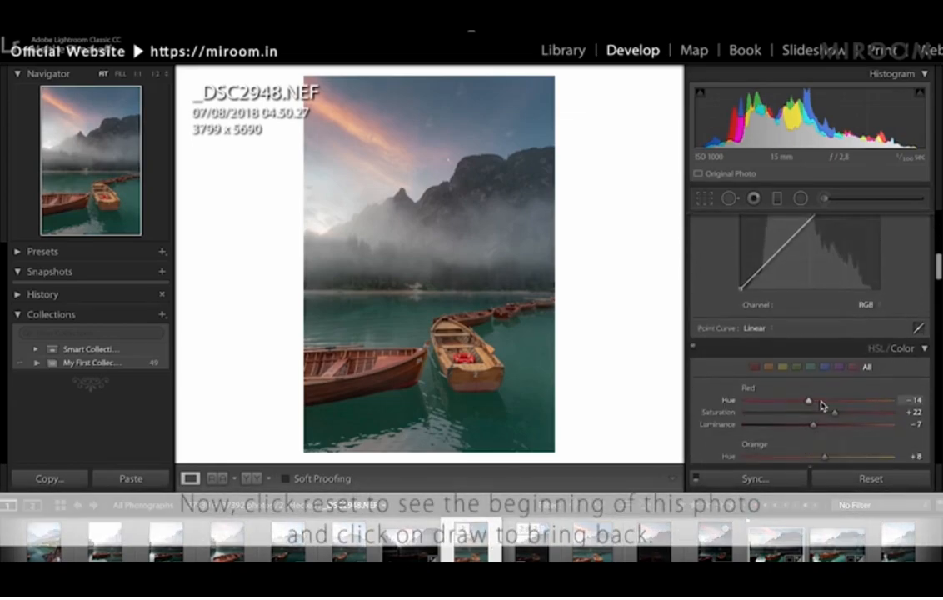
left_click(871, 479)
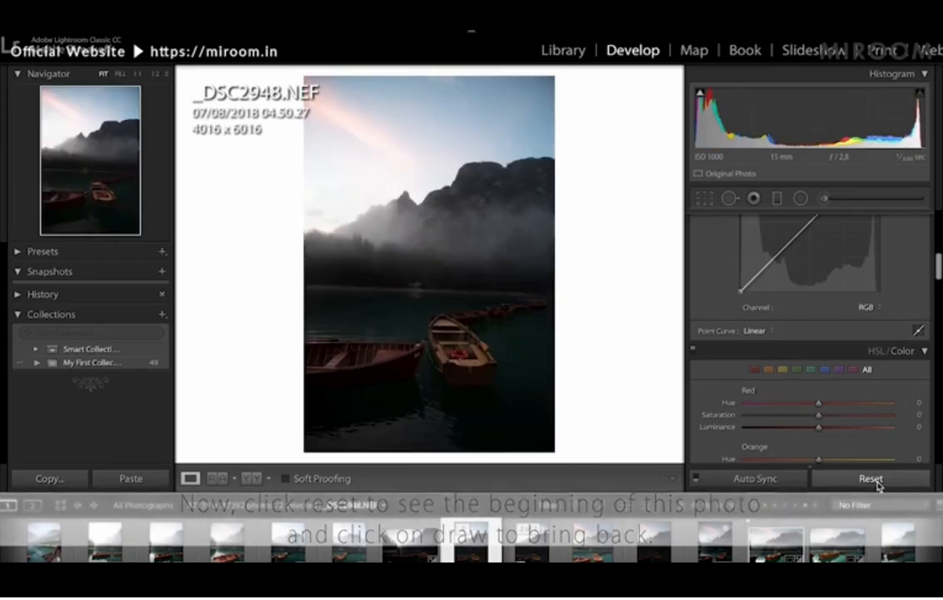
key("ctrl+z")
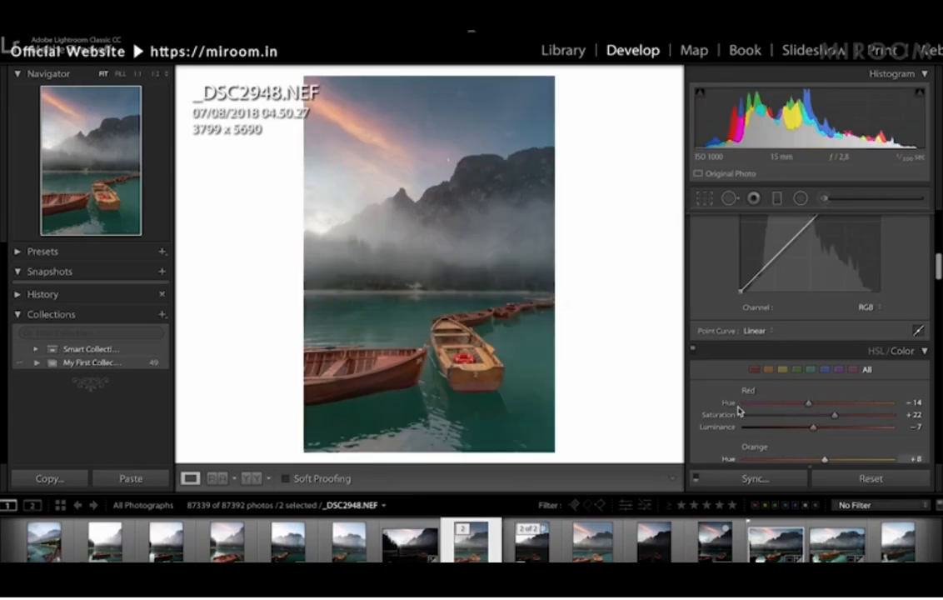